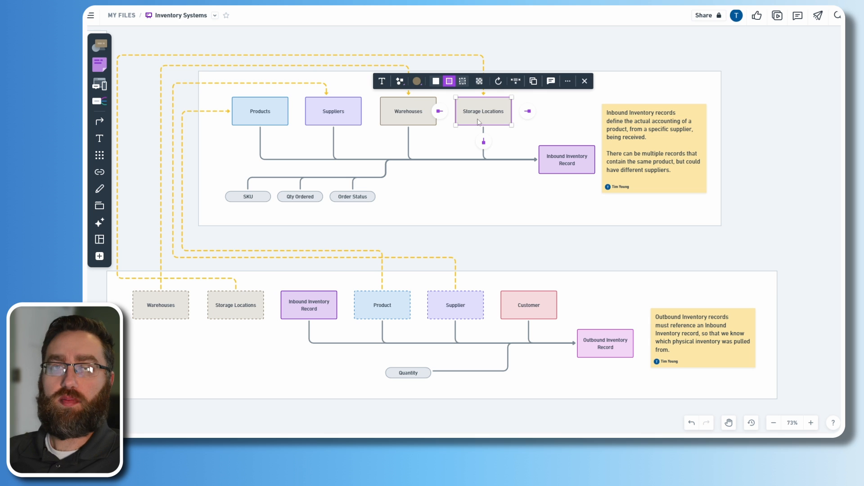
- Highlight the Products and Storage Locations boxes in the inventory systems diagram
{"action": "left_click", "coordinate": [282, 121]}
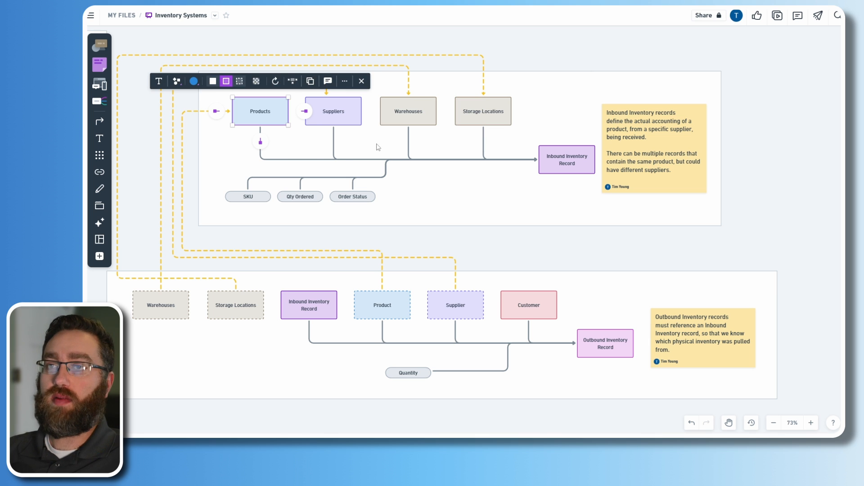
{"action": "left_click", "coordinate": [466, 121]}
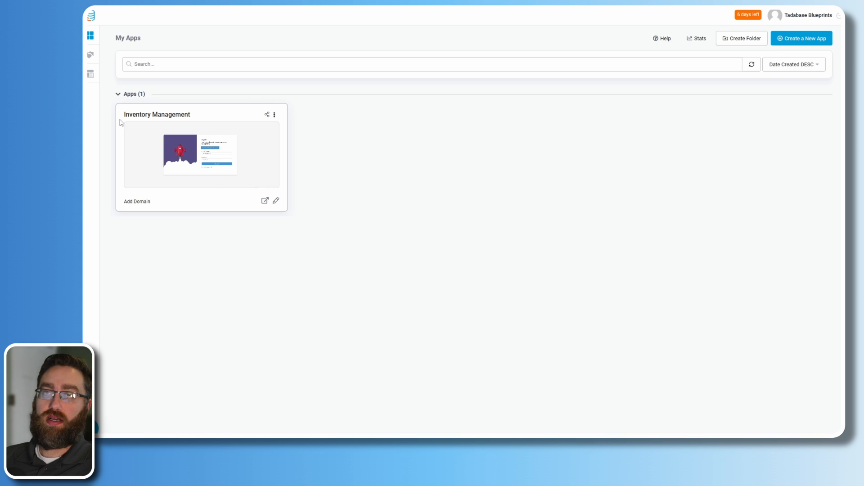
- Search the Tadabase app templates for 'invent' to find Inventory Tracking
{"action": "left_click_drag", "start_coordinate": [125, 120], "coordinate": [194, 117]}
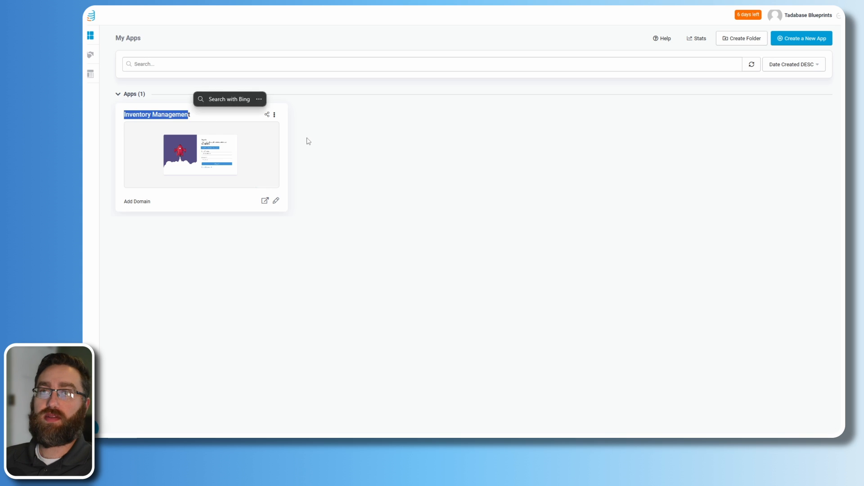
{"action": "left_click", "coordinate": [310, 142]}
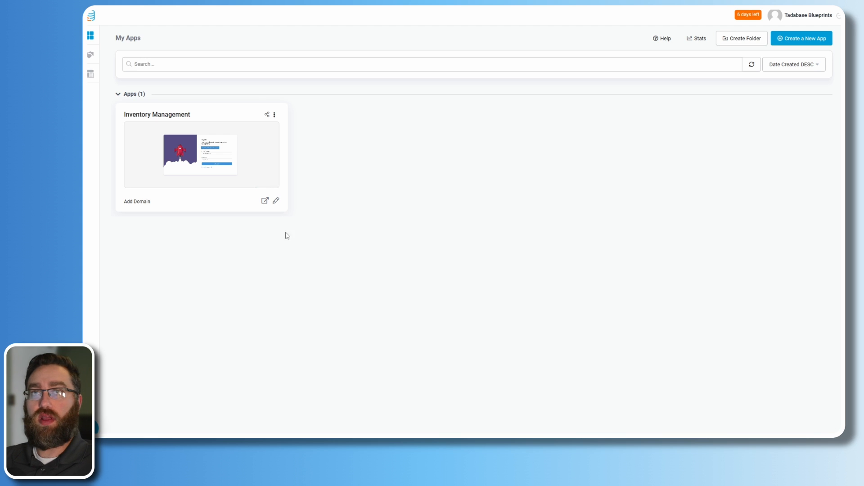
{"action": "left_click", "coordinate": [90, 77]}
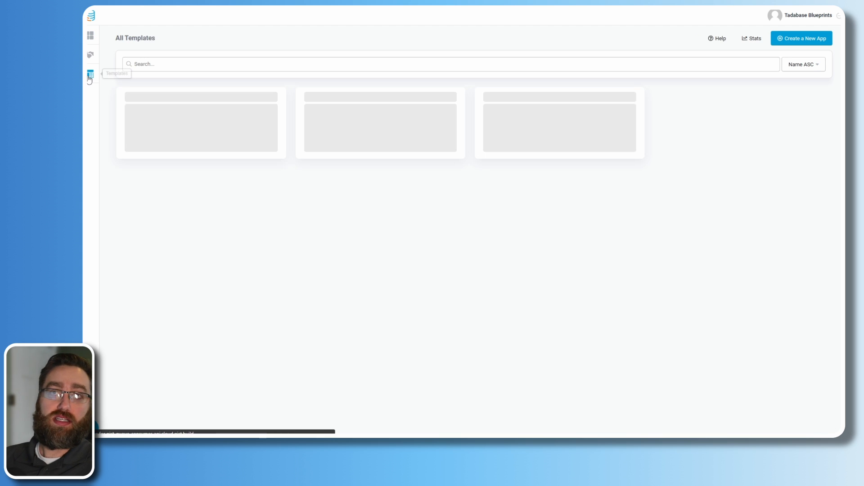
{"action": "left_click", "coordinate": [164, 64]}
{"action": "type", "text": "invent"}
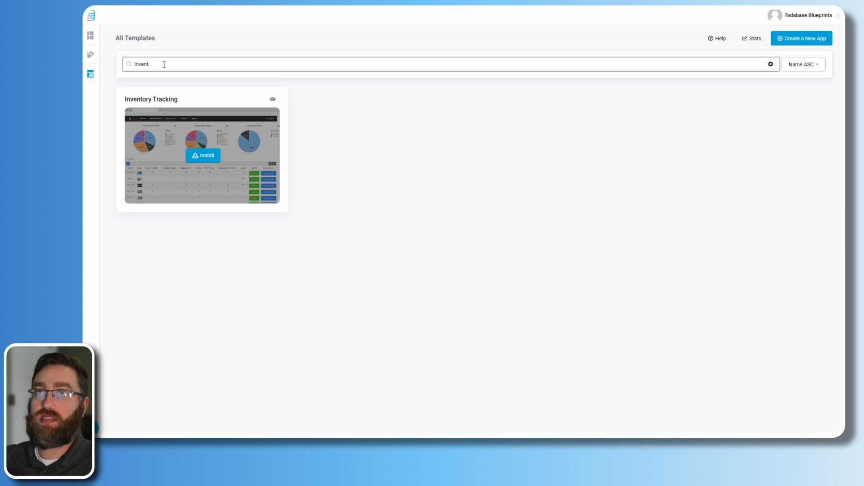
- Install Inventory Tracking as 'Inventory Management + Warehouse' with the template's sample data
{"action": "left_click", "coordinate": [199, 157]}
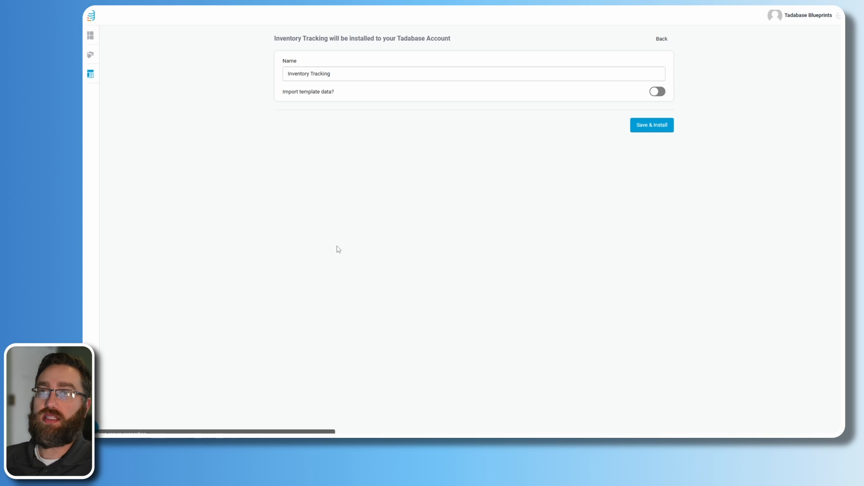
{"action": "left_click", "coordinate": [351, 78]}
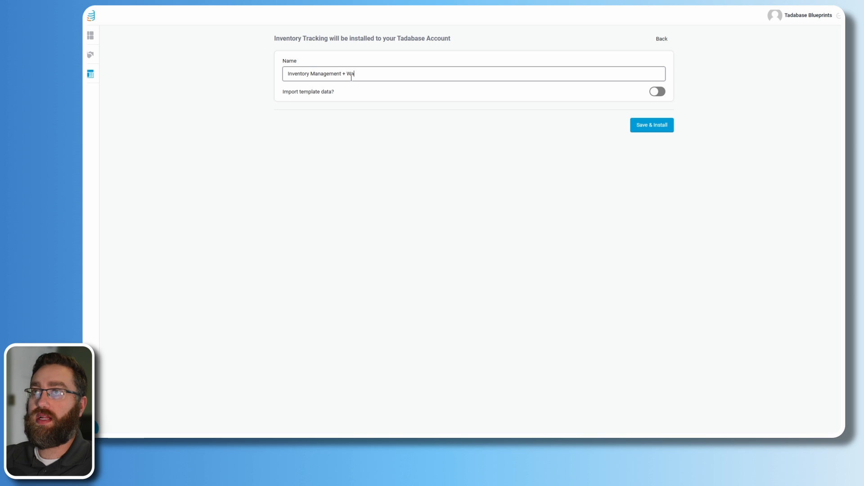
{"action": "type", "text": "rehouse"}
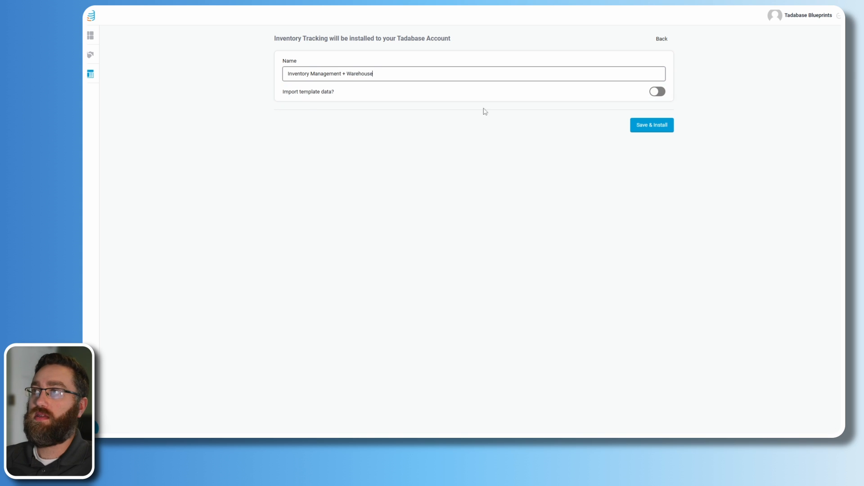
{"action": "left_click", "coordinate": [658, 93]}
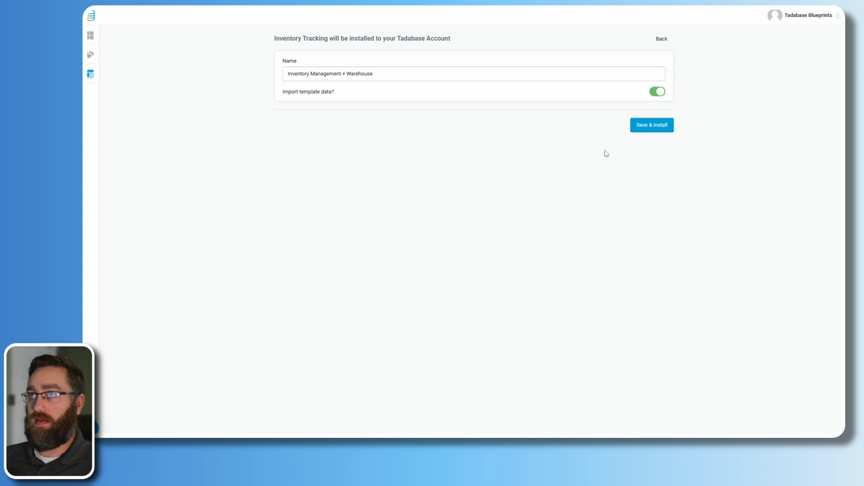
{"action": "left_click", "coordinate": [656, 127]}
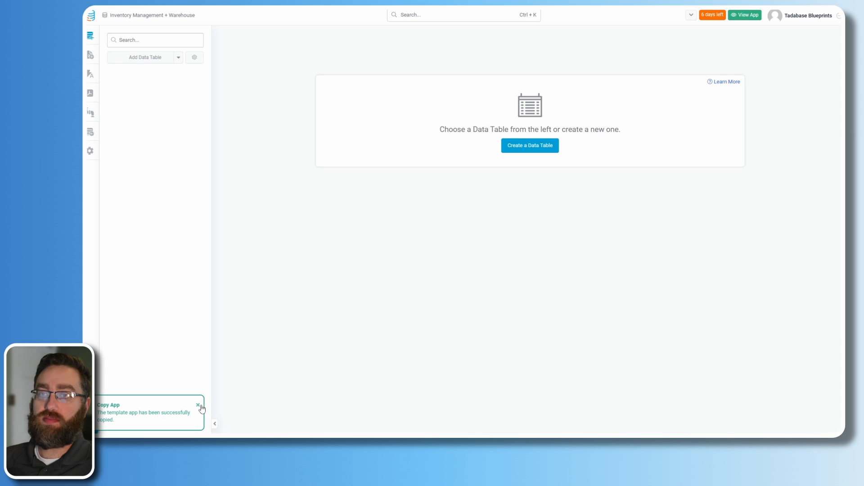
- Create a new data table from scratch named Warehouses
{"action": "left_click", "coordinate": [198, 405]}
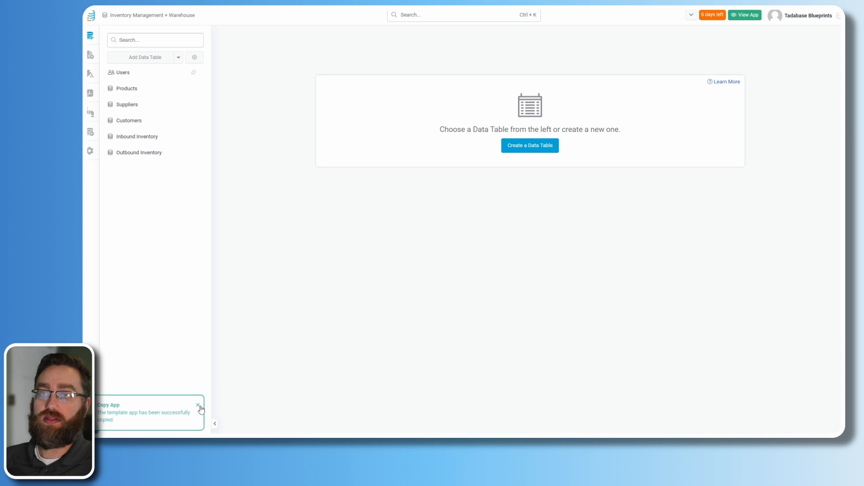
{"action": "left_click", "coordinate": [141, 61]}
{"action": "type", "text": "Warehouses"}
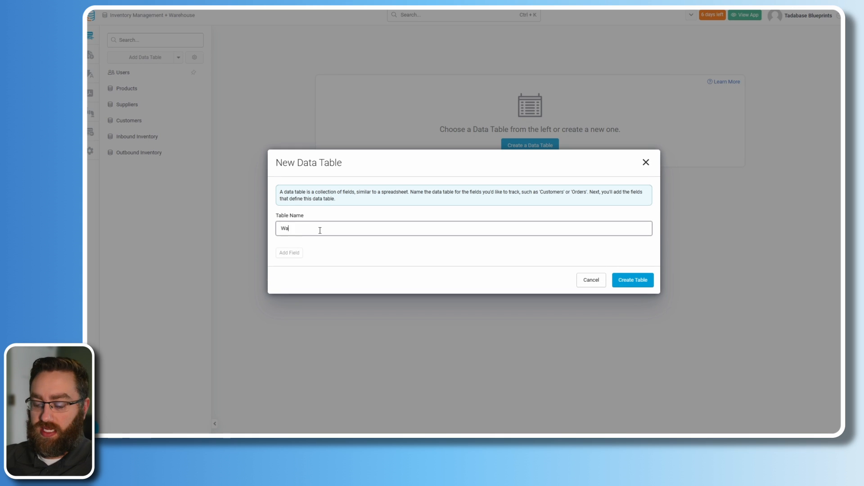
{"action": "left_click", "coordinate": [631, 282]}
- Create a second data table named Storage Locations, then view Warehouses
{"action": "left_click", "coordinate": [141, 61]}
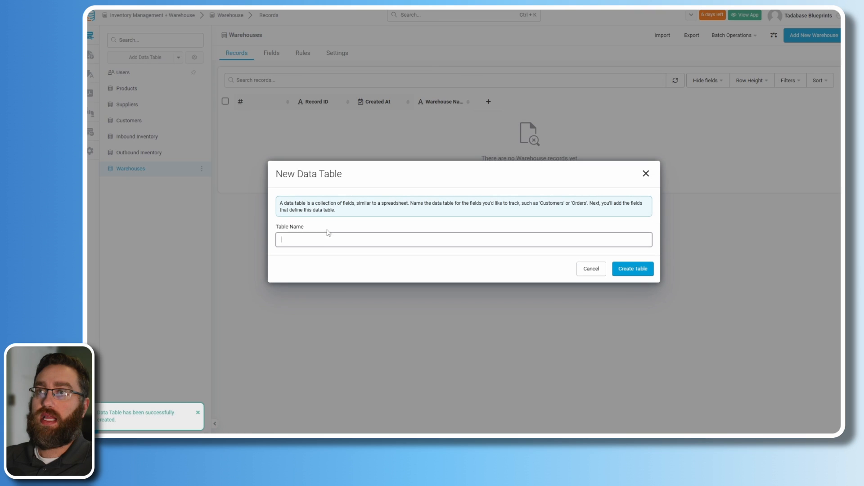
{"action": "type", "text": "Storage L"}
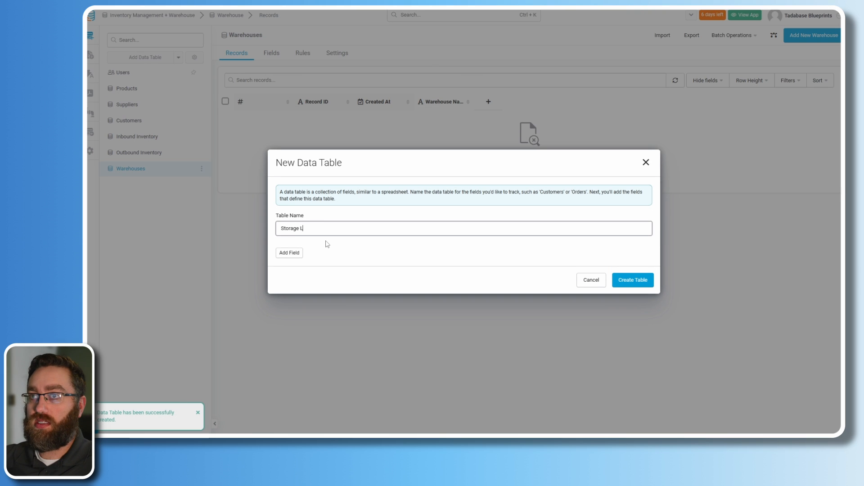
{"action": "type", "text": "ocations"}
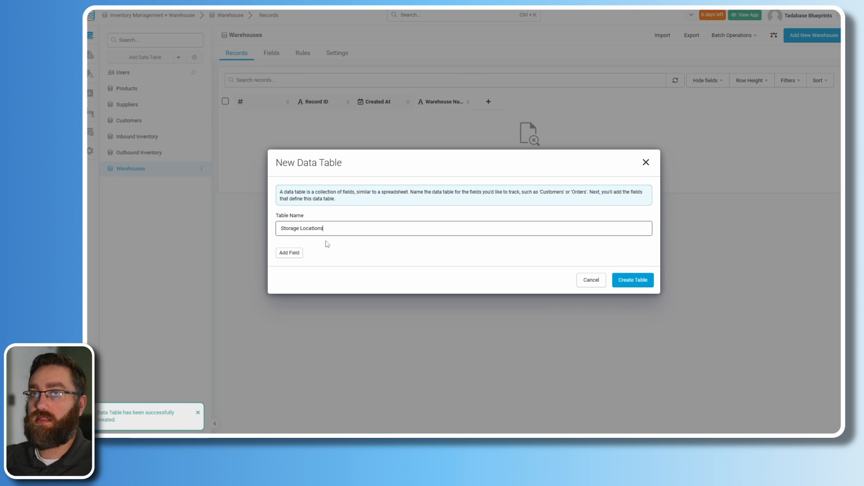
{"action": "left_click", "coordinate": [632, 280]}
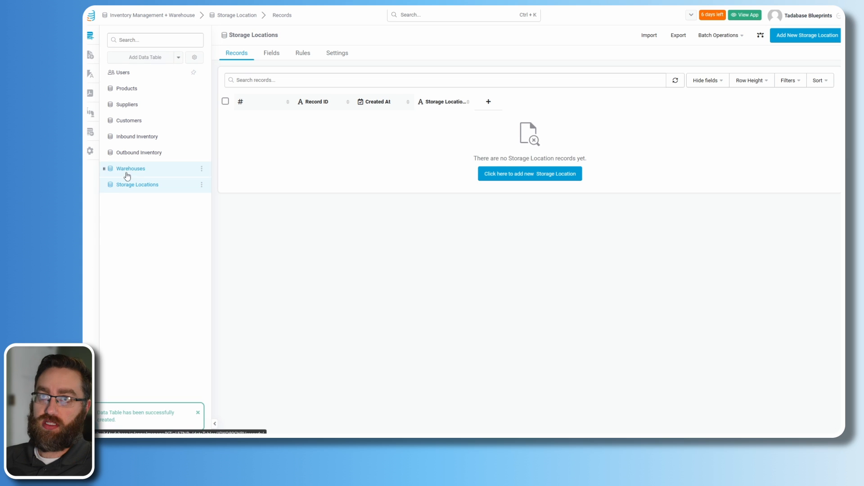
{"action": "left_click", "coordinate": [132, 170]}
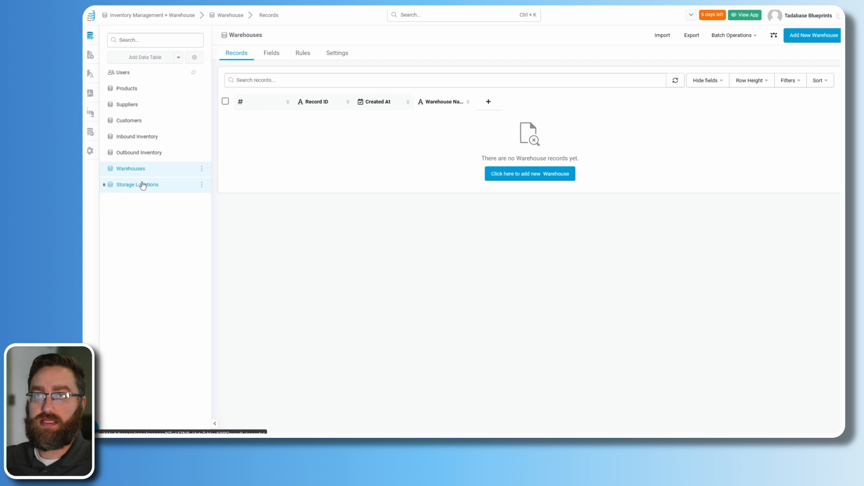
- Add a Personal Address field with address, city, state and zip to Warehouses
{"action": "left_click_drag", "start_coordinate": [471, 104], "coordinate": [488, 106]}
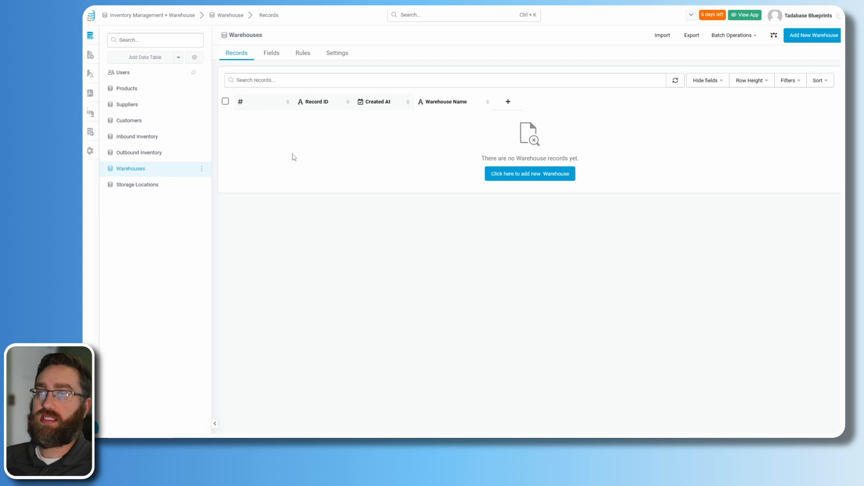
{"action": "left_click", "coordinate": [127, 186]}
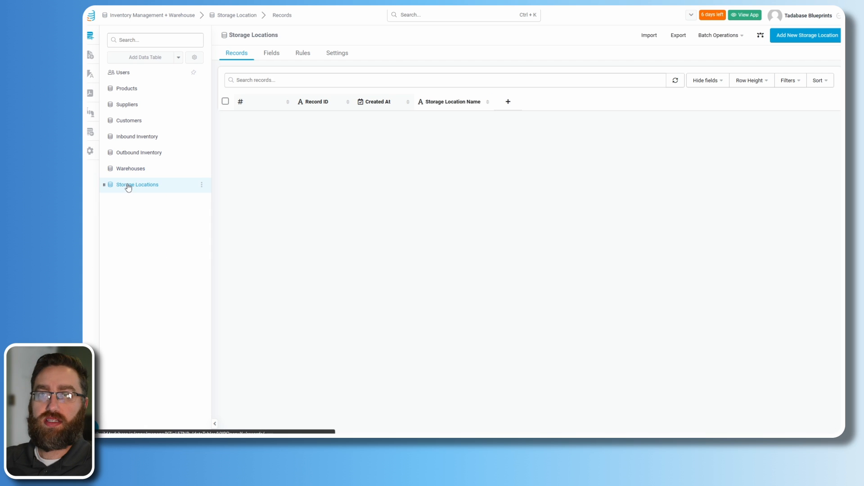
{"action": "left_click", "coordinate": [129, 172]}
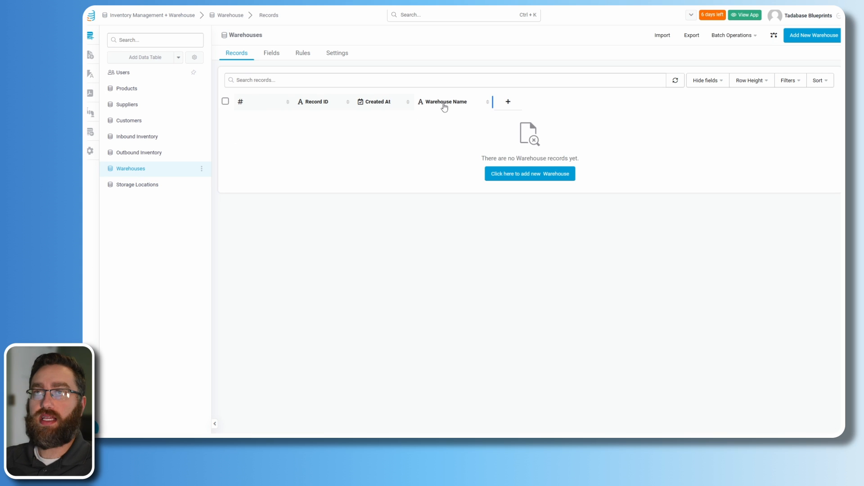
{"action": "left_click", "coordinate": [271, 53]}
{"action": "mouse_move", "coordinate": [286, 74]}
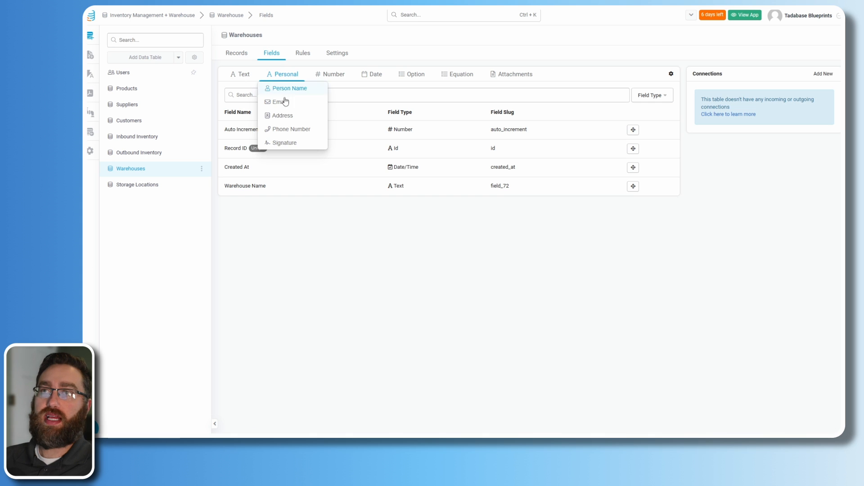
{"action": "left_click", "coordinate": [282, 115]}
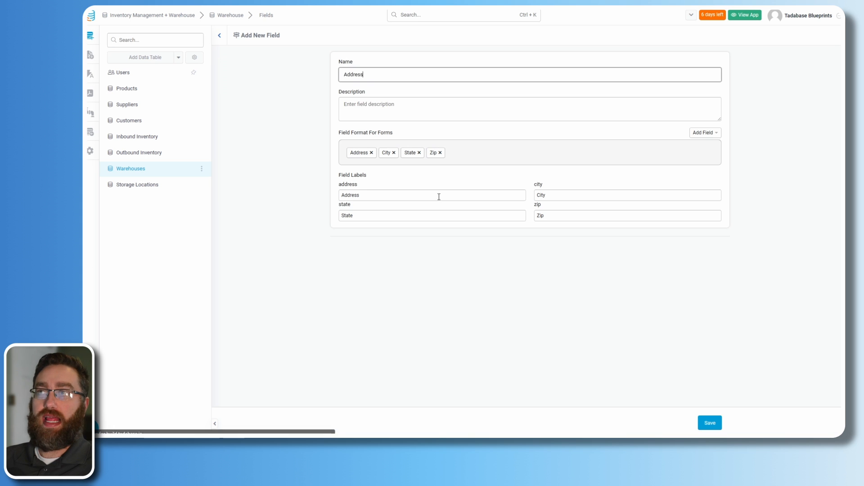
{"action": "left_click", "coordinate": [710, 423]}
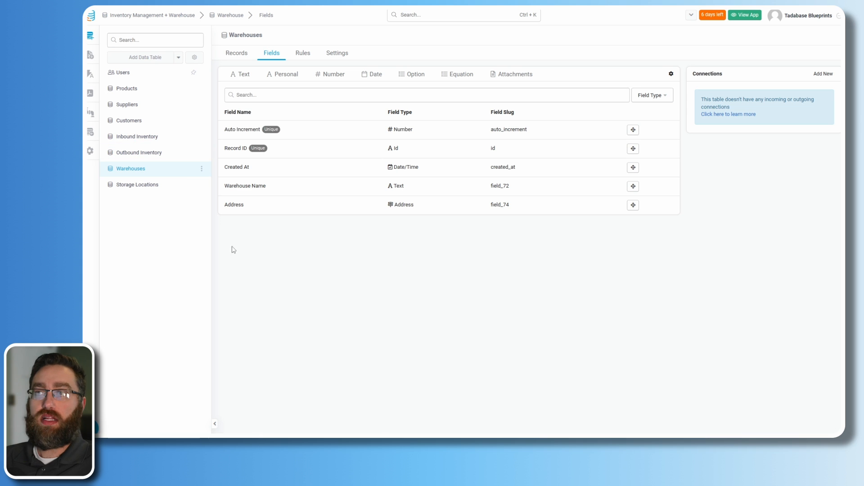
{"action": "left_click", "coordinate": [242, 56]}
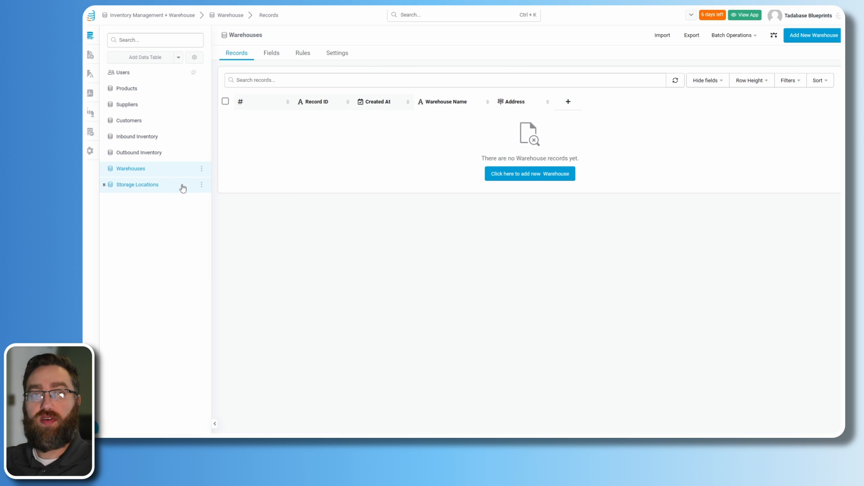
- Add Store Room and Back Room records to the Storage Locations table
{"action": "left_click", "coordinate": [148, 185]}
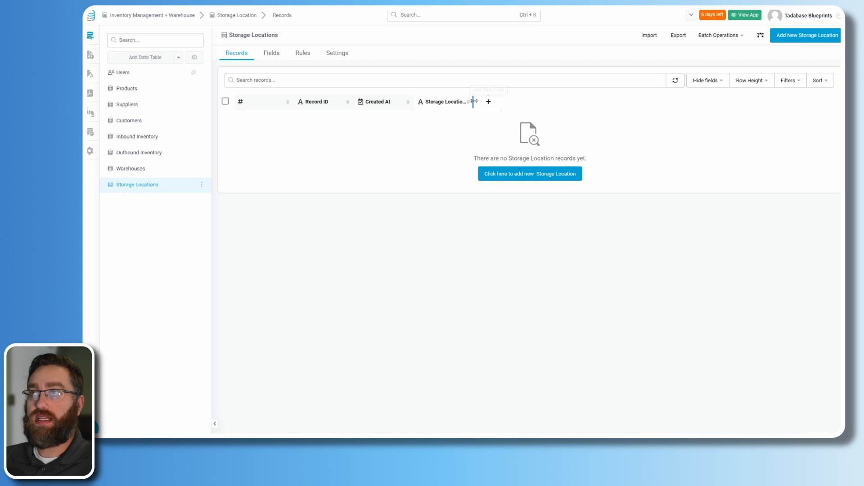
{"action": "left_click_drag", "start_coordinate": [471, 102], "coordinate": [490, 101]}
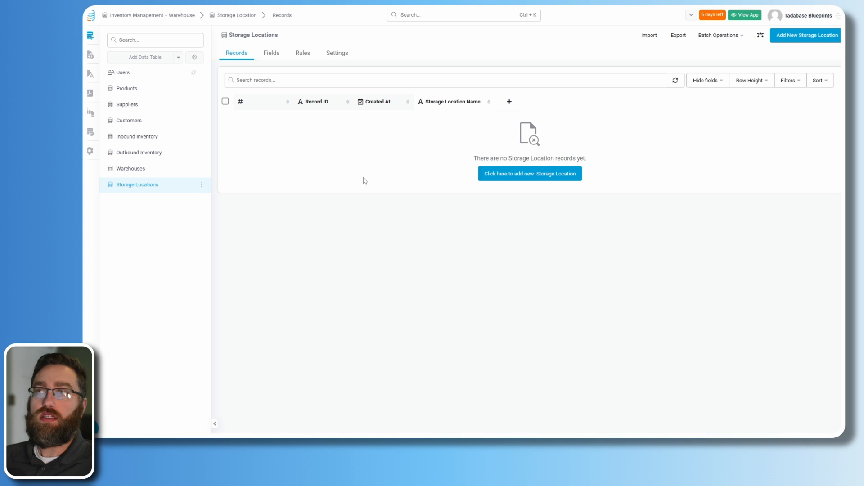
{"action": "left_click", "coordinate": [789, 39]}
{"action": "left_click", "coordinate": [375, 74]}
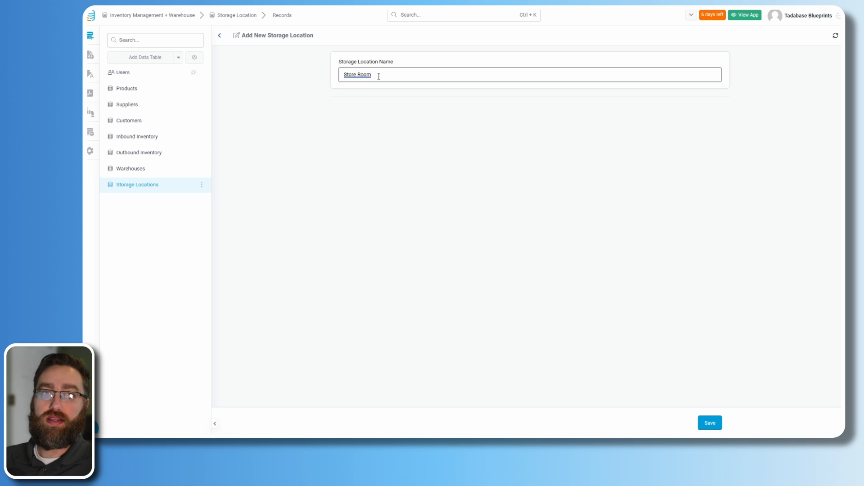
{"action": "left_click", "coordinate": [710, 423]}
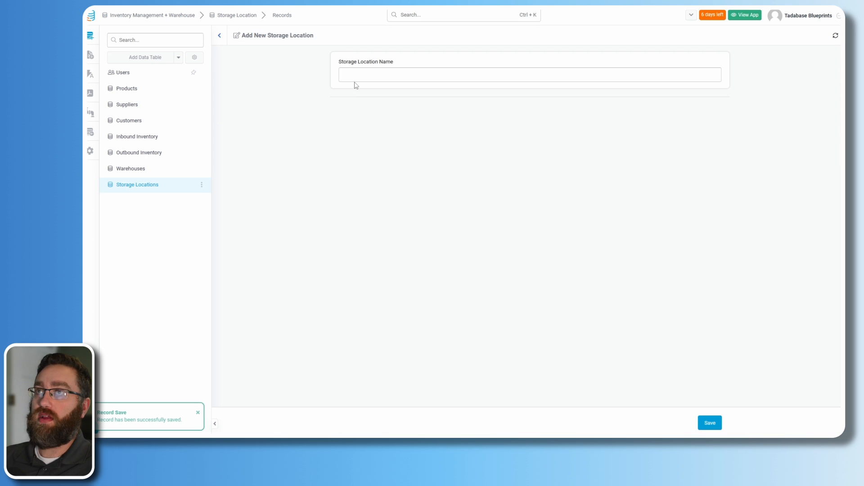
{"action": "left_click", "coordinate": [357, 77]}
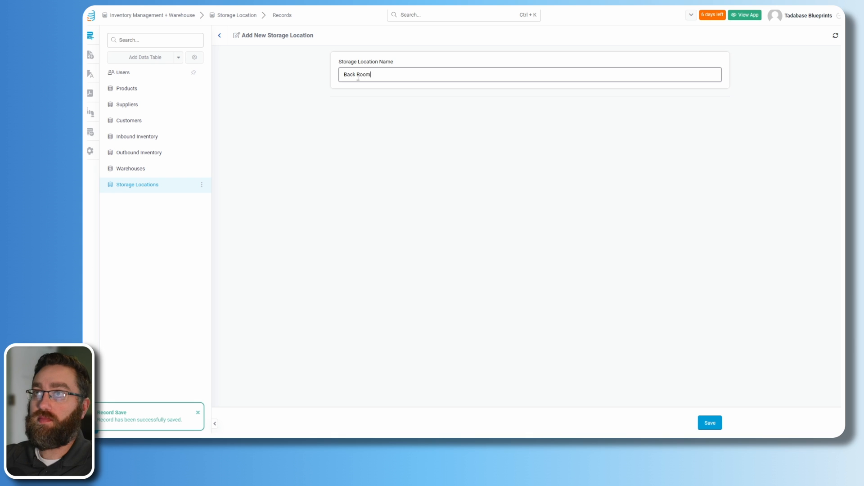
{"action": "left_click", "coordinate": [712, 422]}
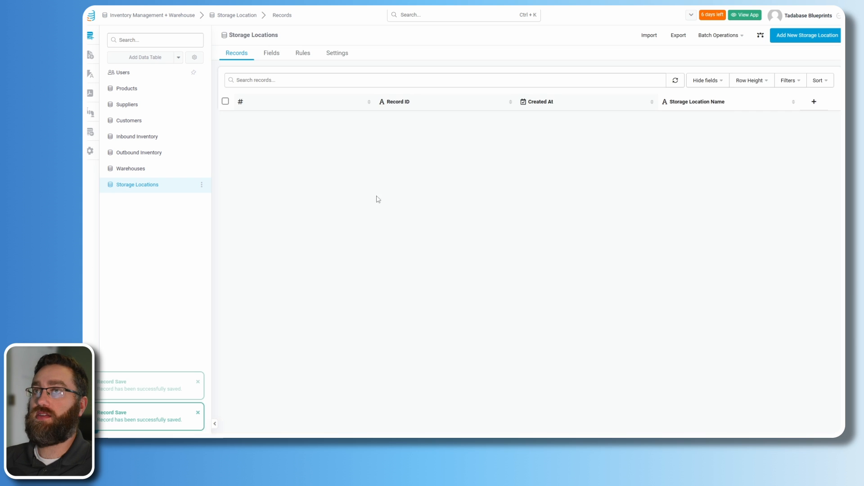
- Add storage location records A1 and A2
{"action": "left_click", "coordinate": [805, 35]}
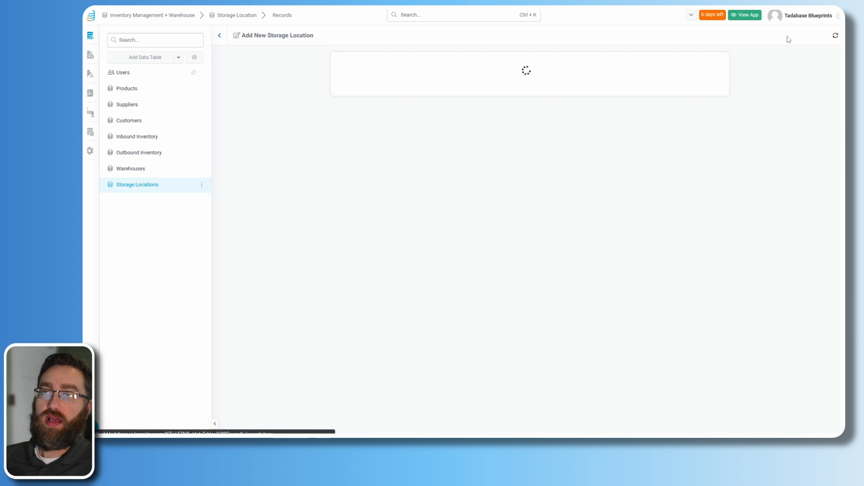
{"action": "left_click", "coordinate": [355, 76]}
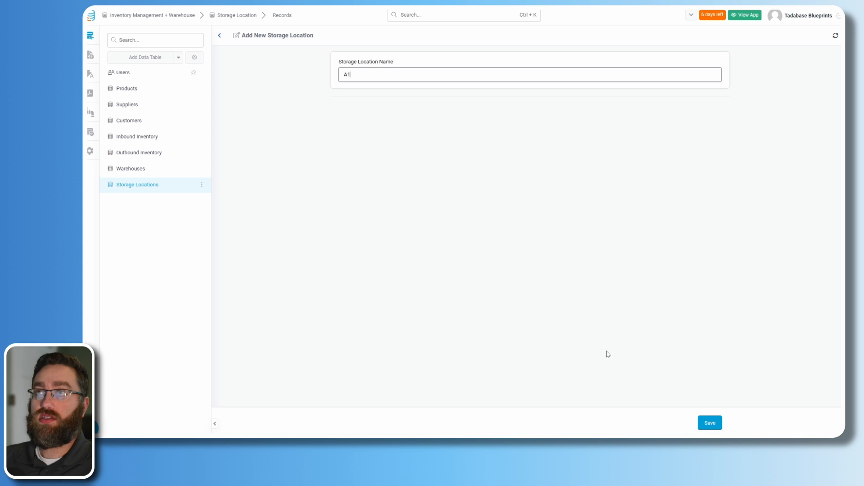
{"action": "left_click", "coordinate": [709, 426]}
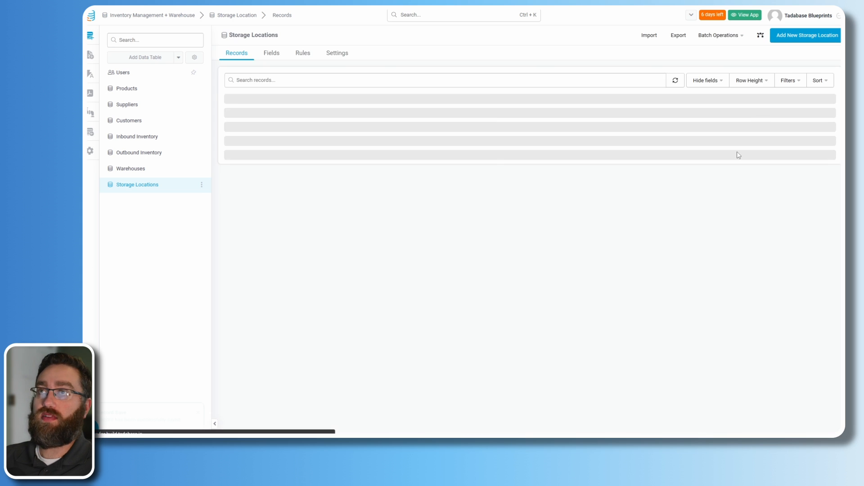
{"action": "left_click", "coordinate": [806, 35]}
{"action": "left_click", "coordinate": [383, 77]}
{"action": "type", "text": "A2"}
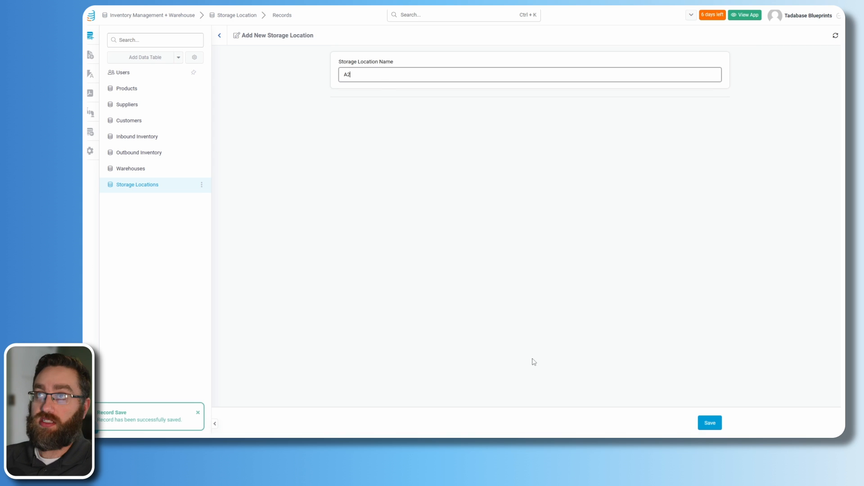
{"action": "left_click", "coordinate": [709, 423]}
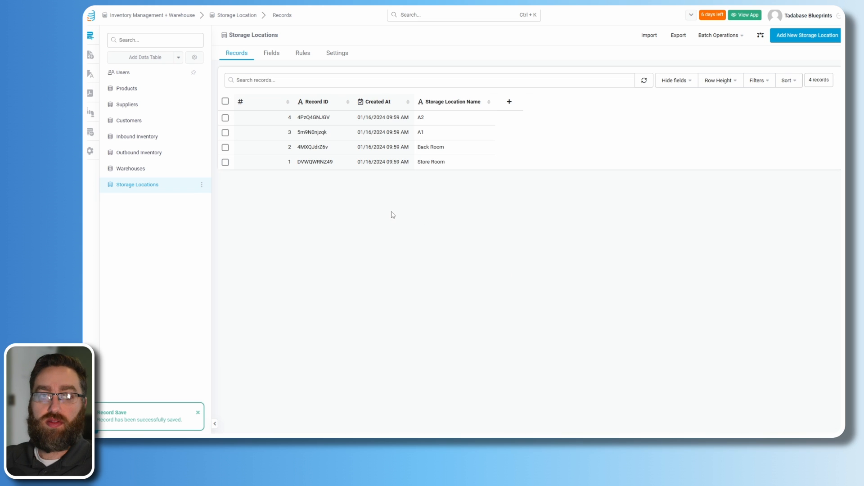
{"action": "double_click", "coordinate": [421, 133]}
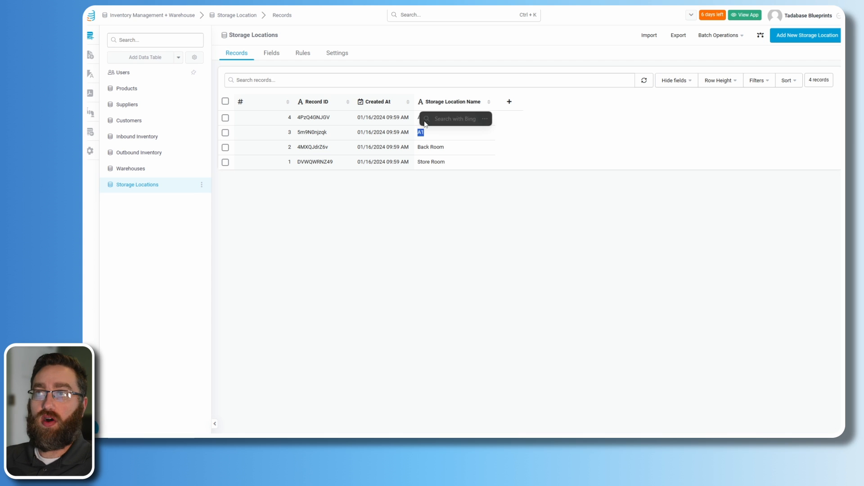
{"action": "left_click", "coordinate": [522, 140]}
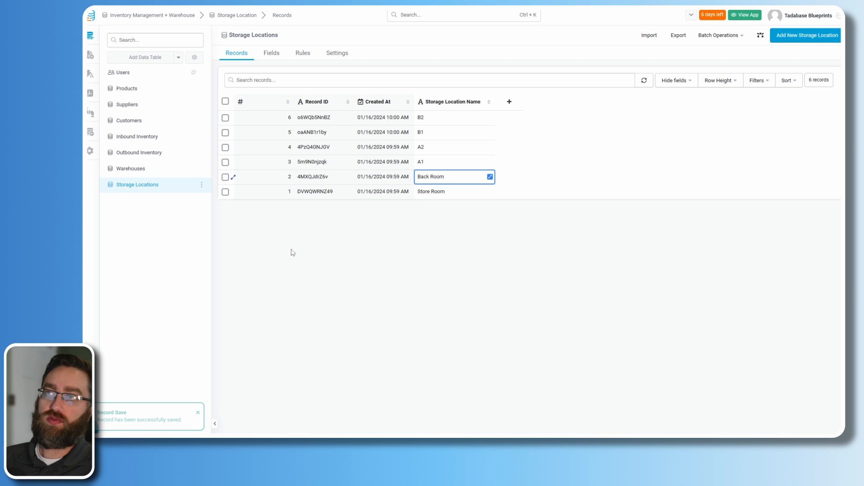
{"action": "left_click", "coordinate": [136, 171]}
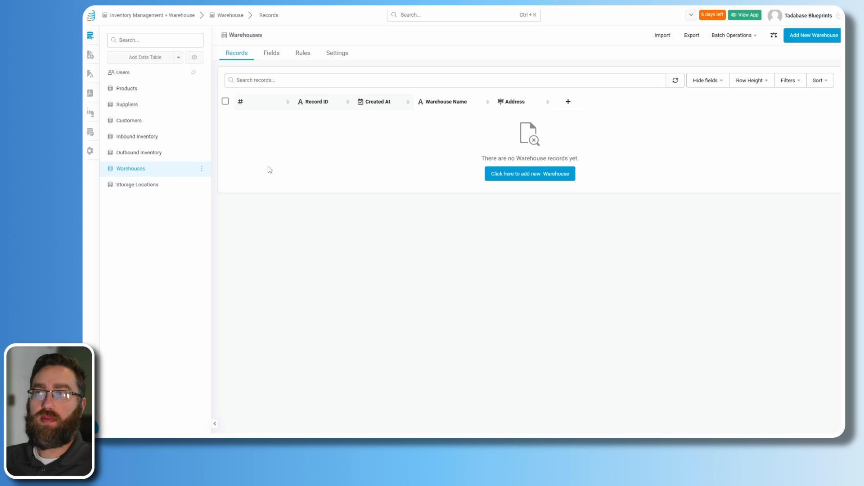
{"action": "left_click", "coordinate": [524, 175]}
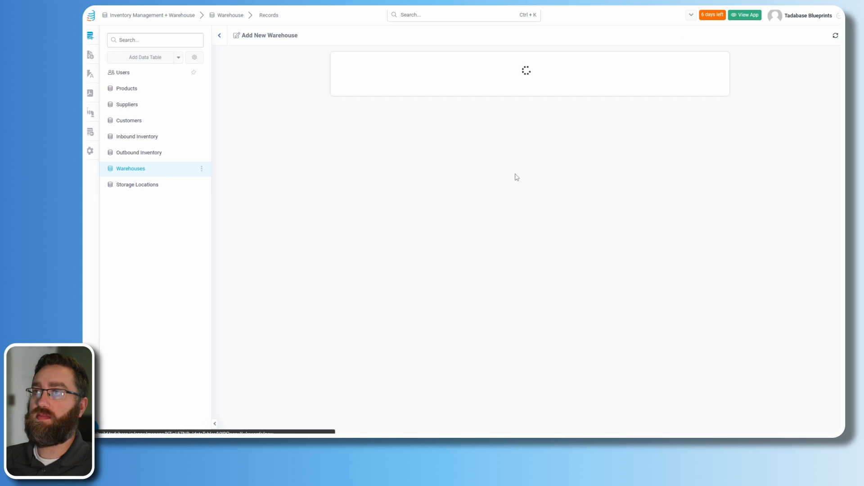
{"action": "left_click", "coordinate": [384, 73]}
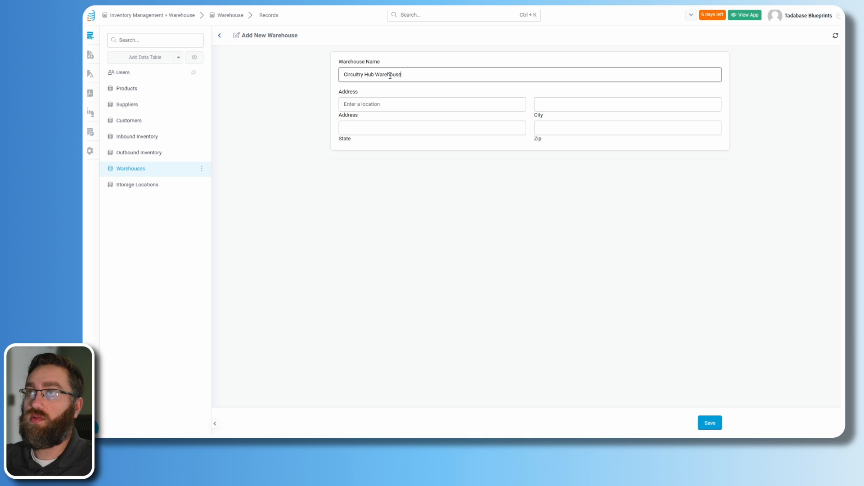
{"action": "left_click", "coordinate": [381, 105]}
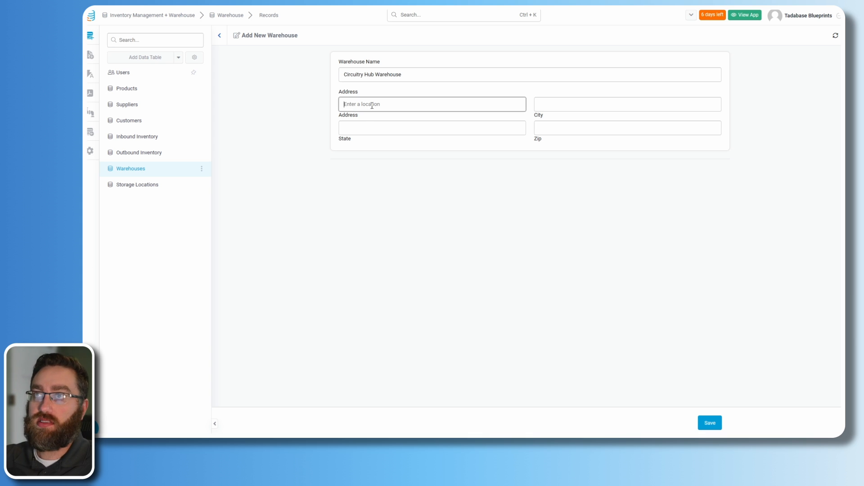
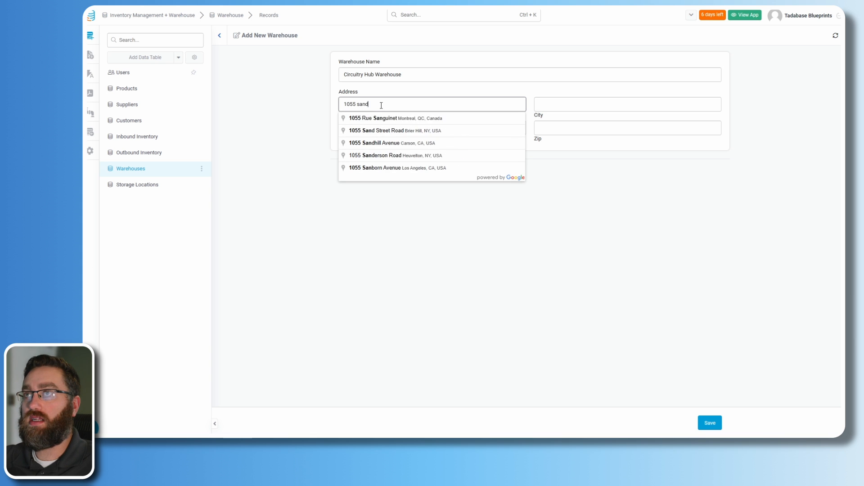
{"action": "left_click", "coordinate": [381, 131]}
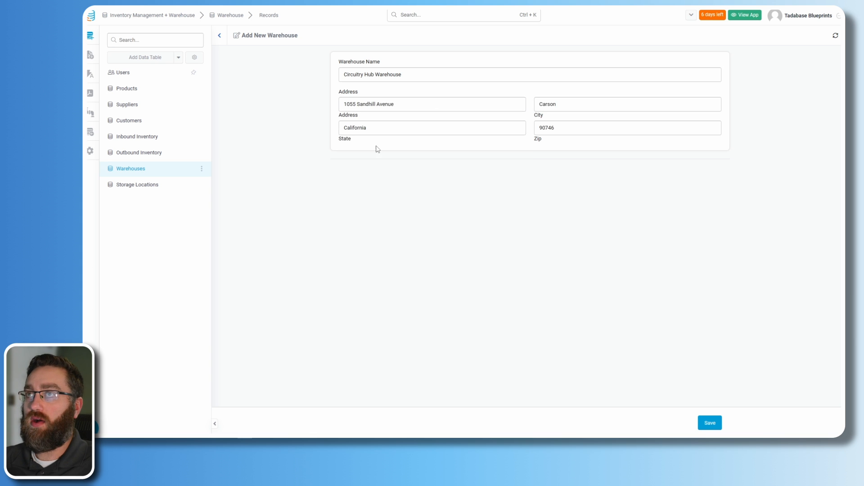
{"action": "left_click", "coordinate": [708, 425]}
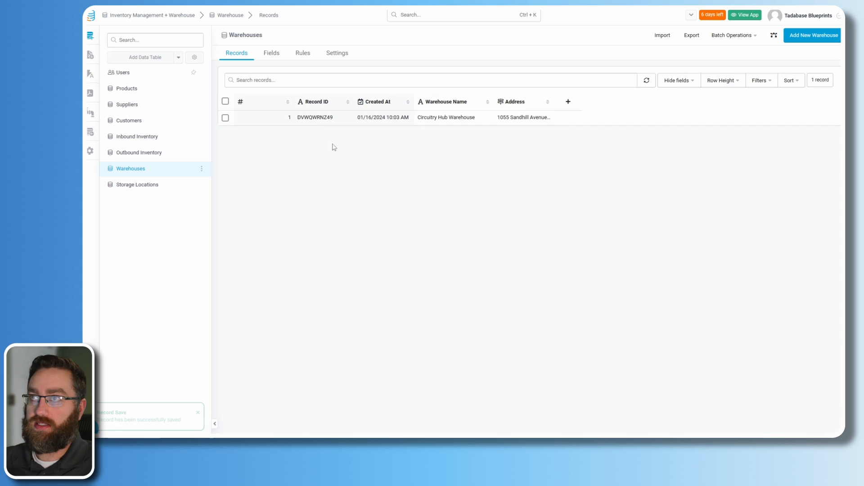
{"action": "left_click", "coordinate": [792, 38]}
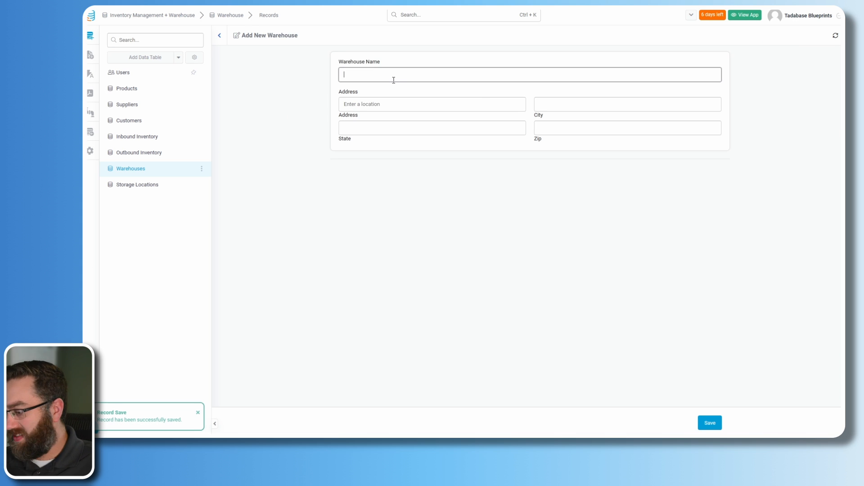
{"action": "left_click", "coordinate": [792, 37]}
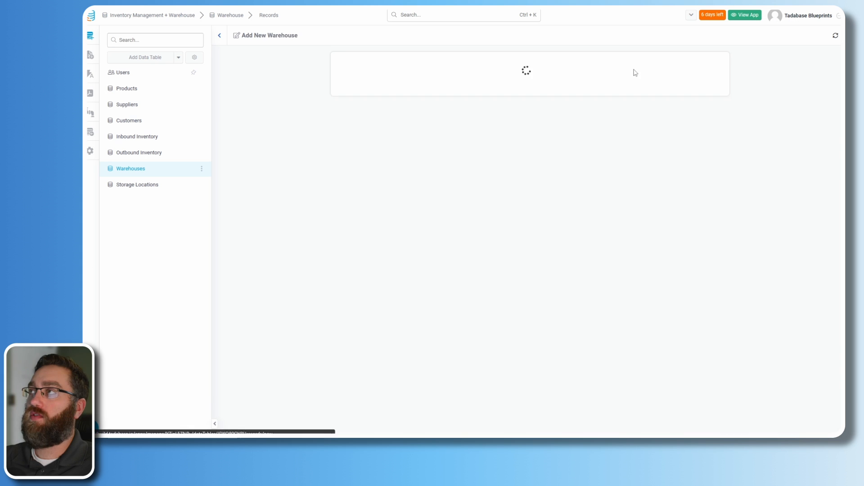
{"action": "left_click", "coordinate": [383, 77]}
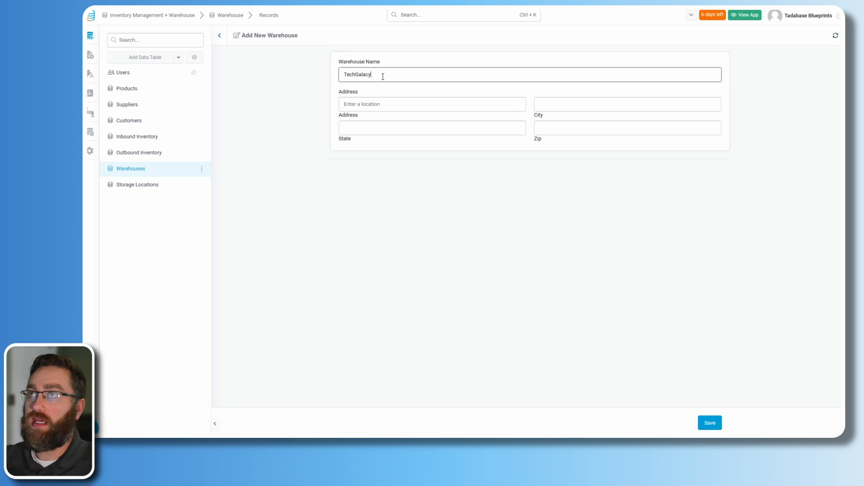
{"action": "type", "text": "TechGalaxy Storage Depot"}
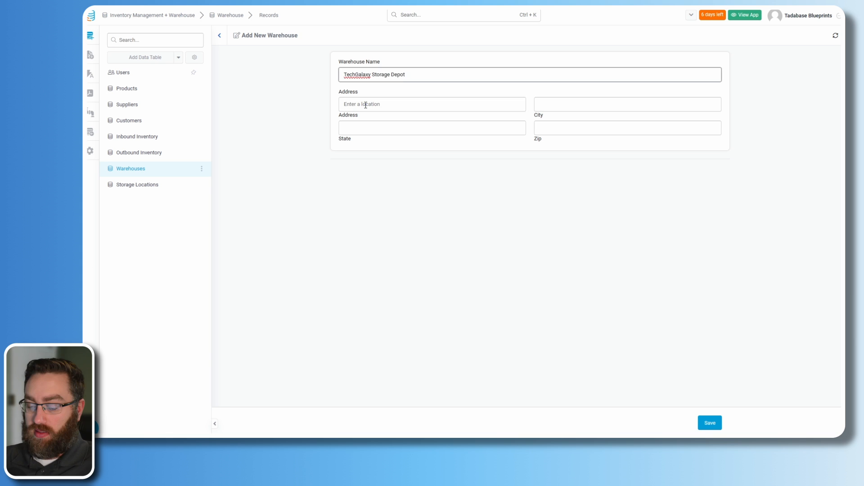
{"action": "left_click", "coordinate": [365, 105]}
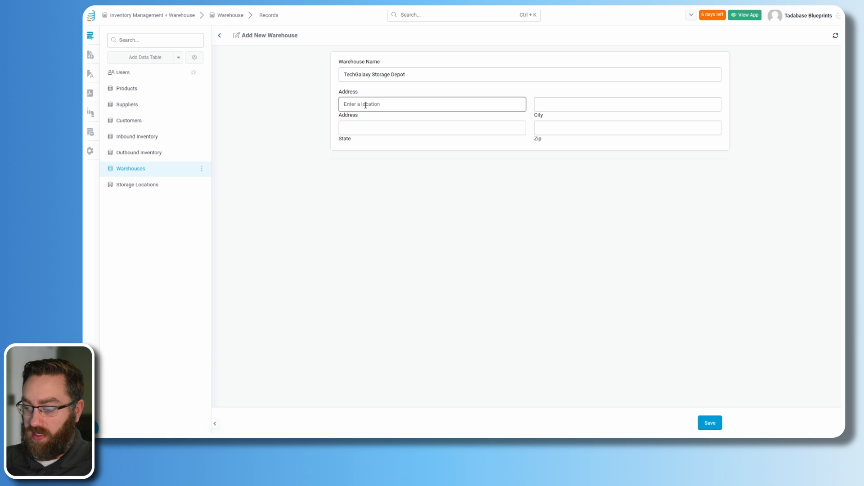
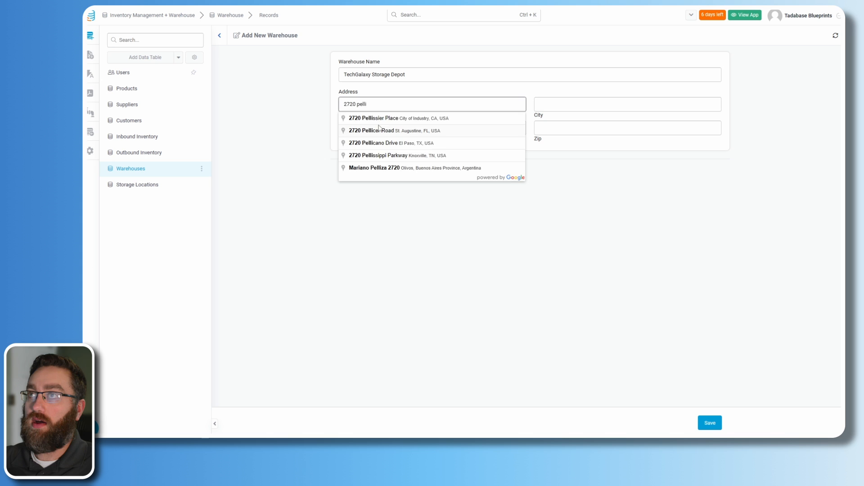
{"action": "left_click", "coordinate": [383, 119]}
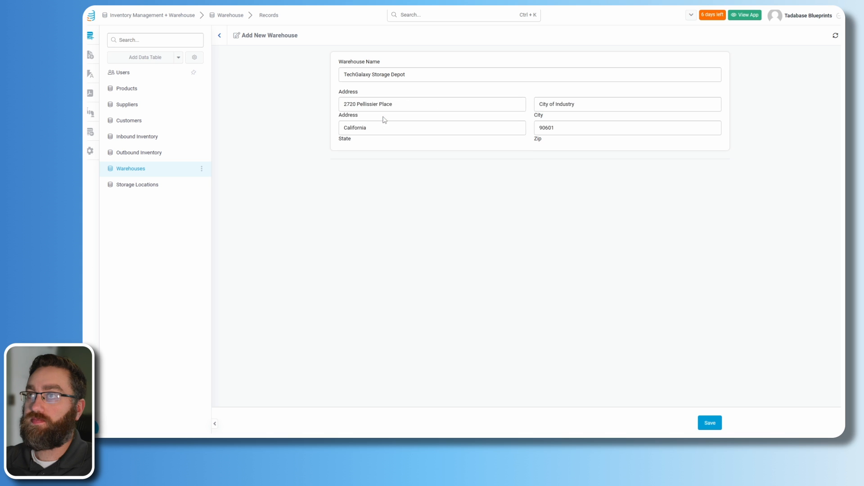
{"action": "left_click", "coordinate": [711, 423]}
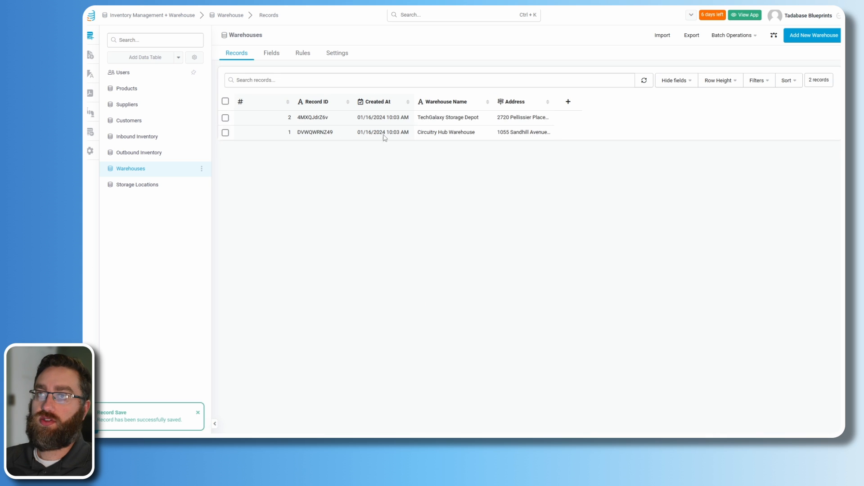
- Give Inbound Inventory a connection field linking to Warehouses
{"action": "left_click", "coordinate": [179, 194]}
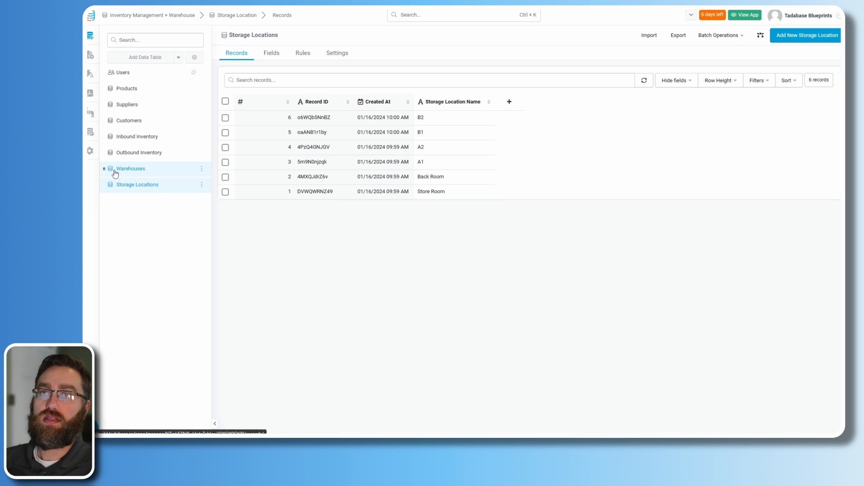
{"action": "left_click", "coordinate": [131, 141]}
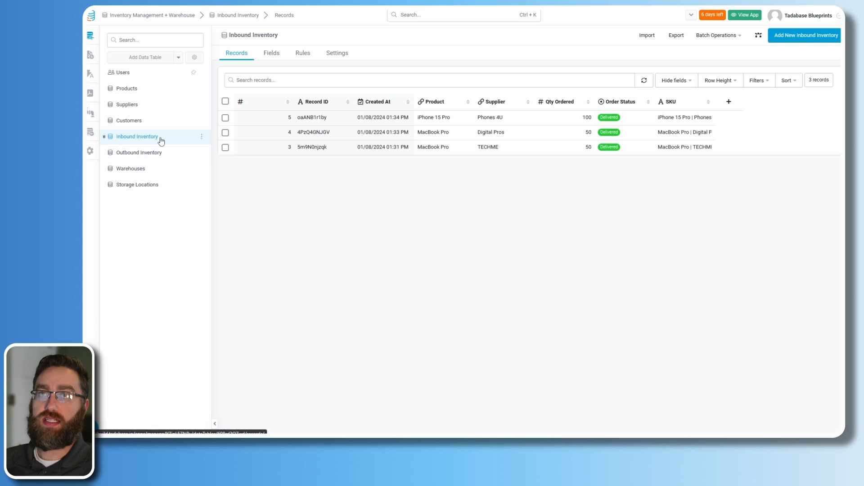
{"action": "left_click", "coordinate": [270, 59]}
{"action": "left_click", "coordinate": [283, 74]}
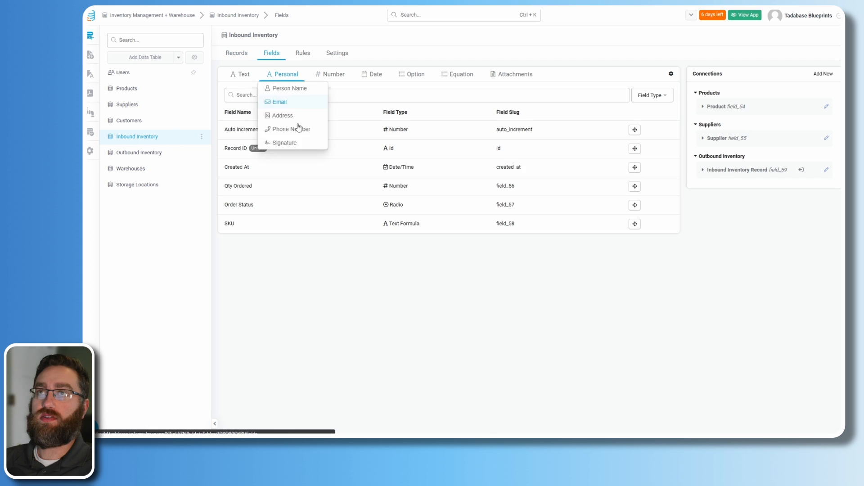
{"action": "left_click", "coordinate": [294, 129]}
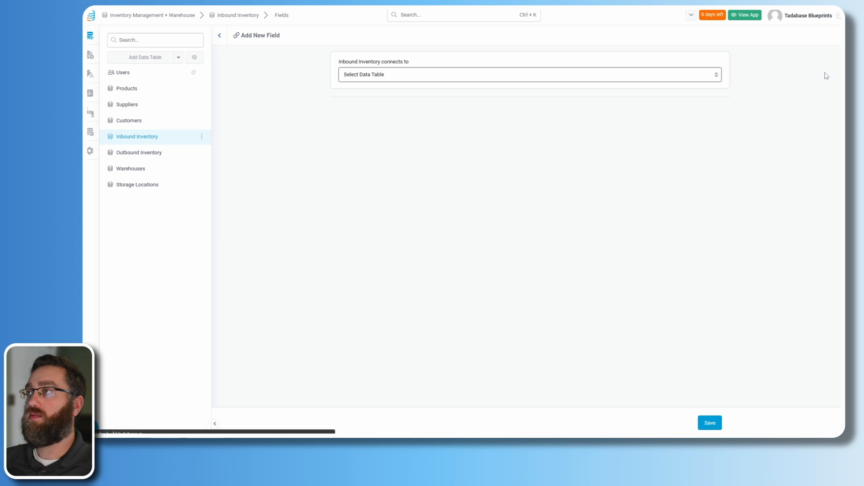
{"action": "left_click", "coordinate": [530, 76]}
{"action": "left_click", "coordinate": [380, 133]}
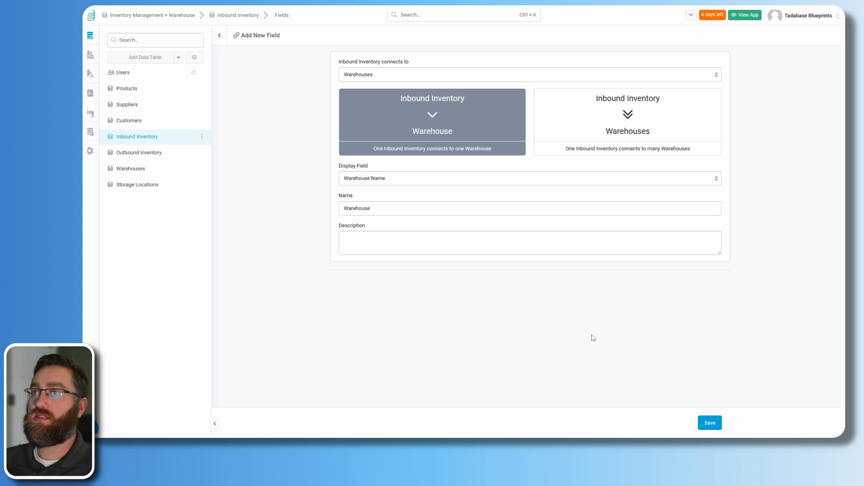
{"action": "left_click", "coordinate": [710, 422]}
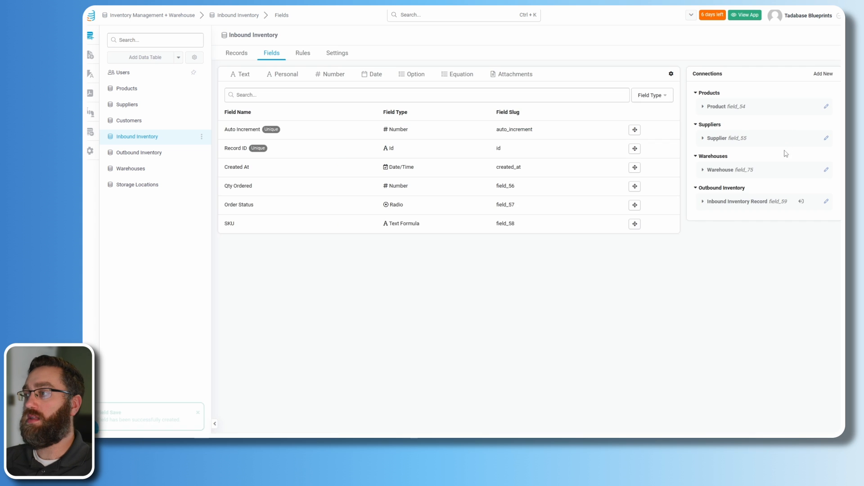
- Add a second Inbound Inventory connection field linking to Storage Locations
{"action": "left_click", "coordinate": [823, 73]}
{"action": "left_click", "coordinate": [518, 75]}
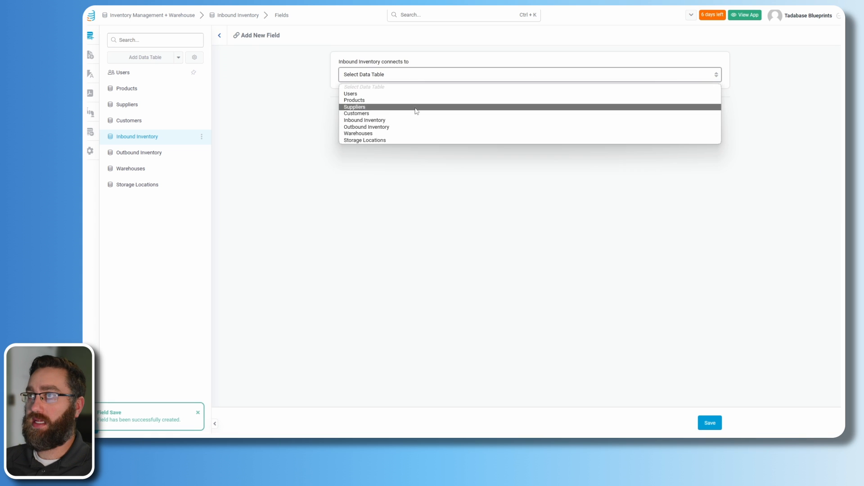
{"action": "left_click", "coordinate": [372, 134]}
{"action": "left_click", "coordinate": [370, 78]}
{"action": "left_click", "coordinate": [365, 143]}
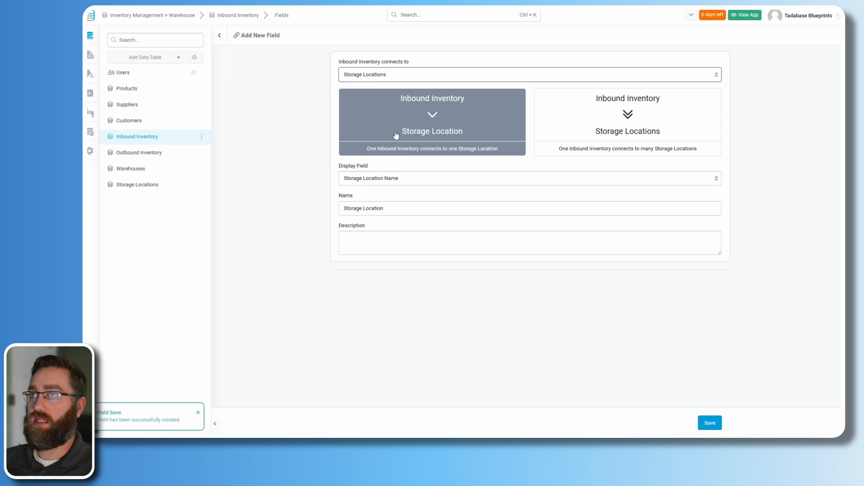
{"action": "left_click", "coordinate": [710, 422]}
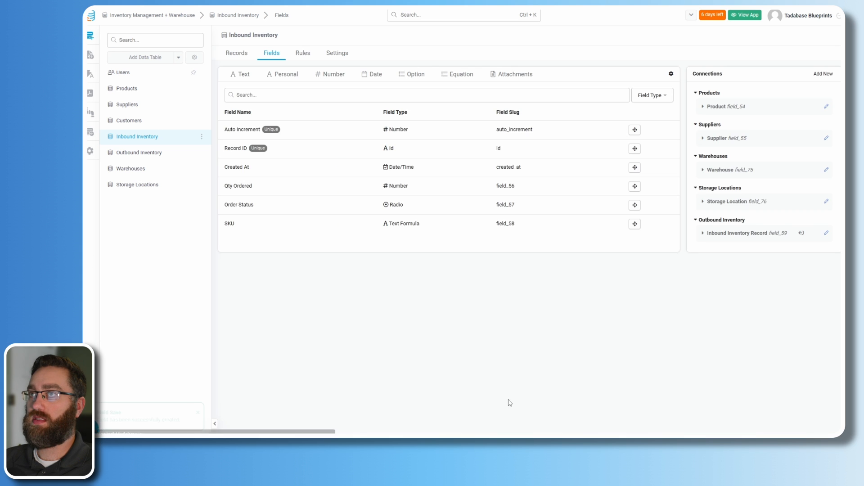
- Add Warehouses and Storage Locations connection fields to Outbound Inventory
{"action": "left_click", "coordinate": [138, 153]}
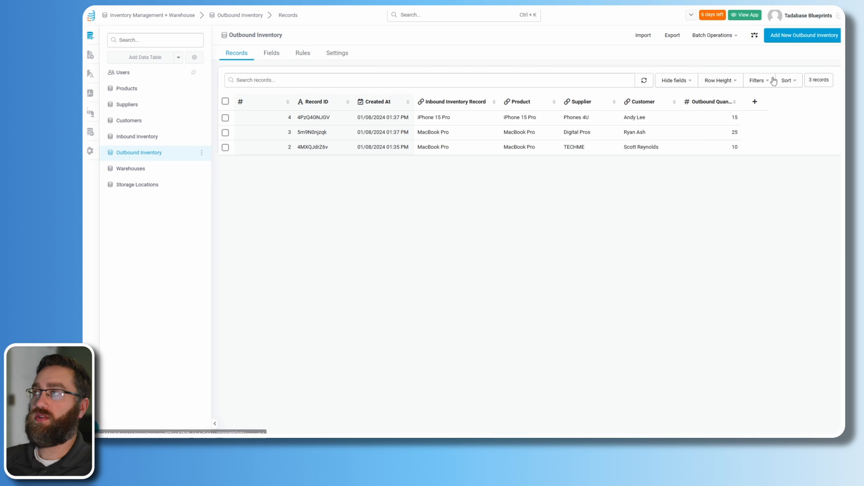
{"action": "left_click", "coordinate": [272, 53]}
{"action": "left_click", "coordinate": [814, 80]}
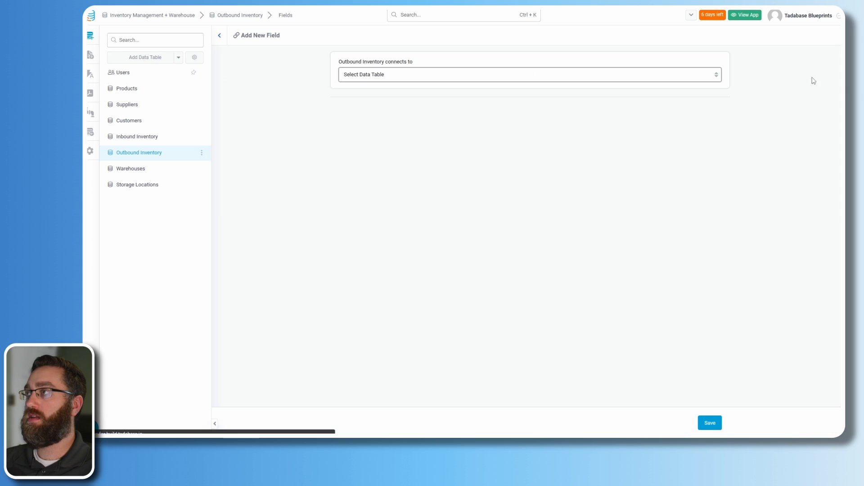
{"action": "left_click", "coordinate": [360, 75]}
{"action": "left_click", "coordinate": [358, 134]}
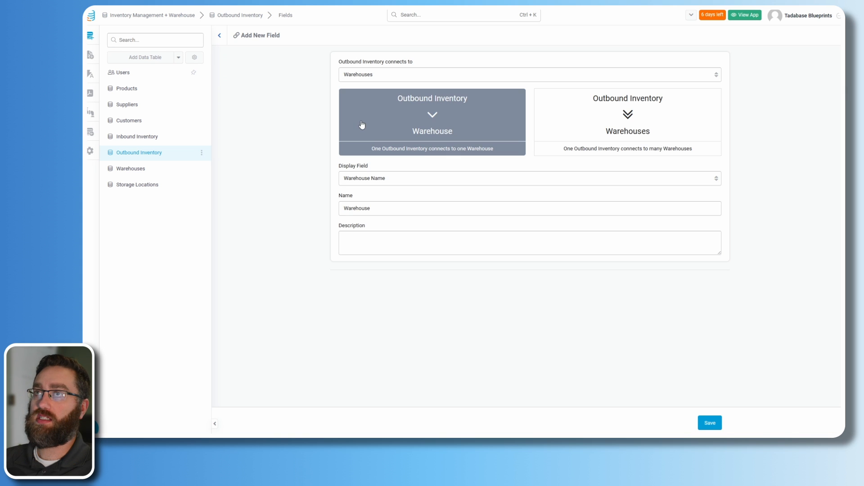
{"action": "left_click", "coordinate": [710, 423]}
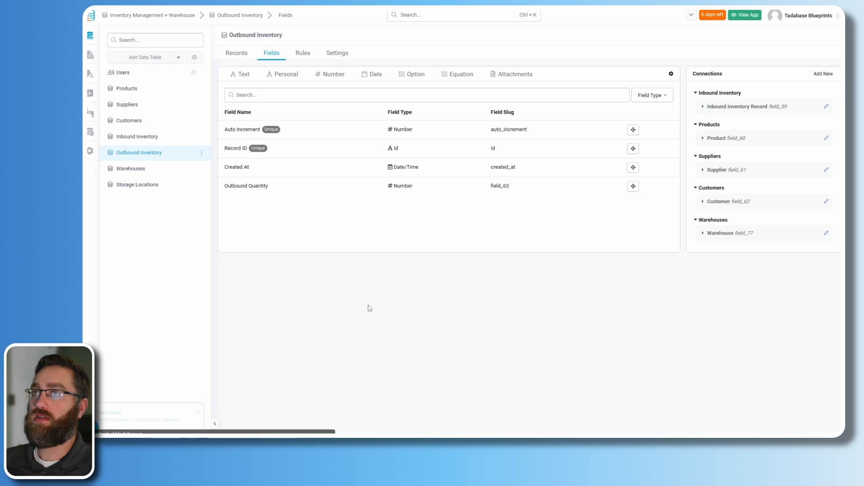
{"action": "left_click", "coordinate": [823, 74]}
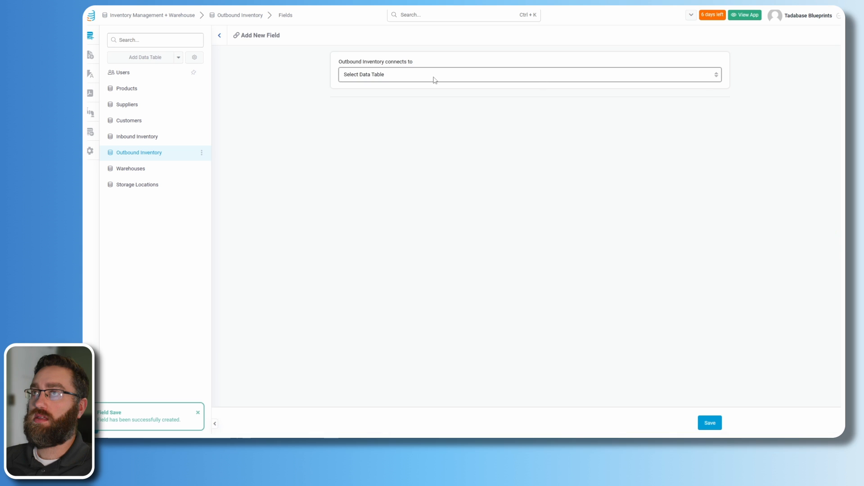
{"action": "left_click", "coordinate": [435, 77]}
{"action": "left_click", "coordinate": [363, 140]}
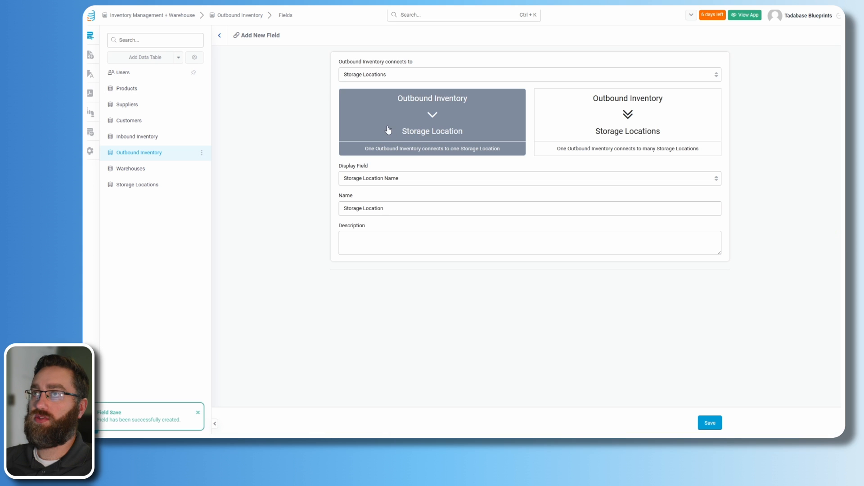
{"action": "left_click", "coordinate": [718, 427]}
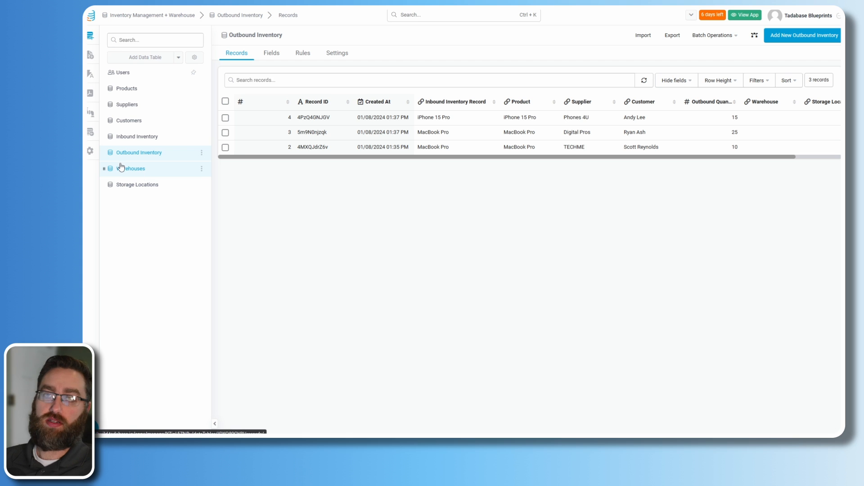
- Set inbound row 1's Warehouse to TechGalaxy Storage Depot
{"action": "left_click", "coordinate": [128, 175]}
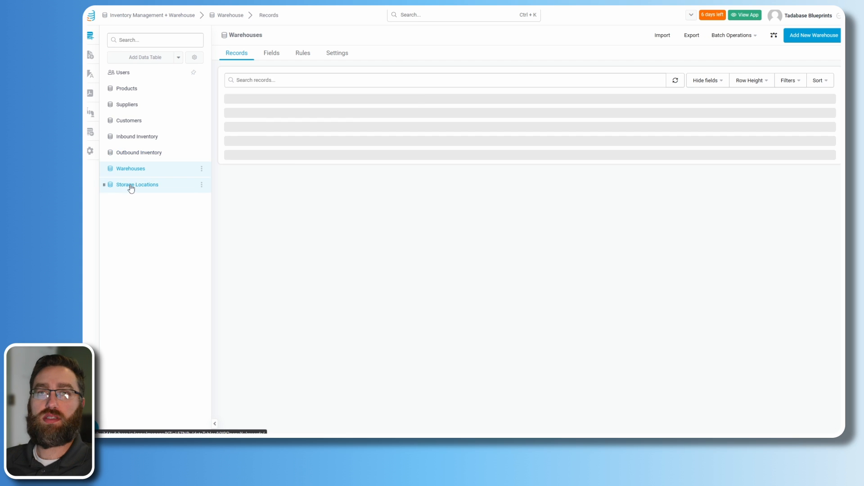
{"action": "left_click", "coordinate": [139, 191]}
{"action": "left_click", "coordinate": [136, 137]}
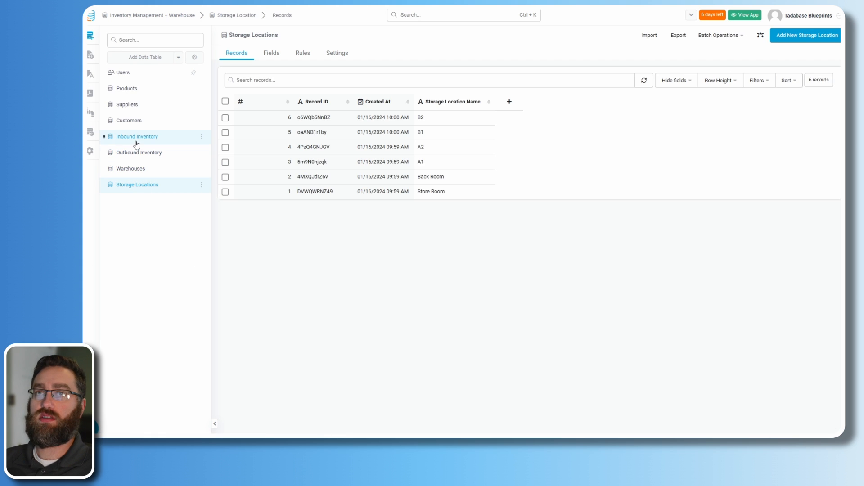
{"action": "left_click_drag", "start_coordinate": [315, 158], "coordinate": [353, 158]}
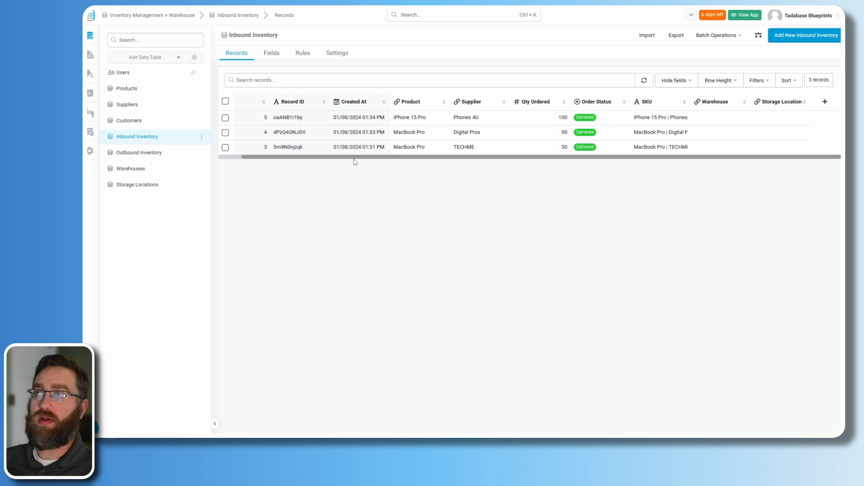
{"action": "left_click", "coordinate": [715, 117]}
{"action": "left_click", "coordinate": [745, 117]}
{"action": "left_click", "coordinate": [694, 83]}
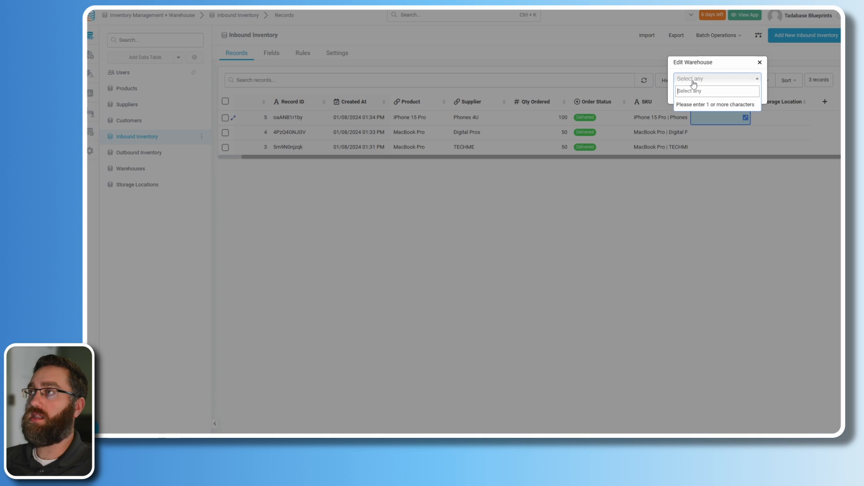
{"action": "type", "text": "t"}
{"action": "left_click", "coordinate": [695, 116]}
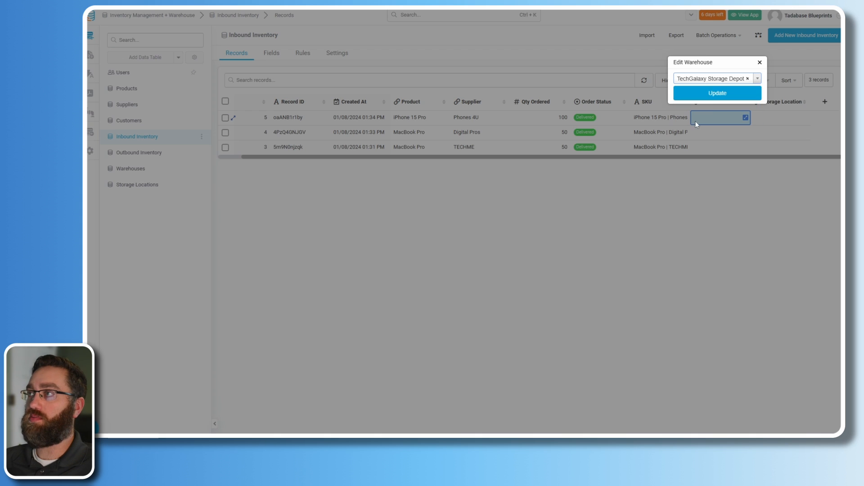
{"action": "left_click", "coordinate": [705, 94]}
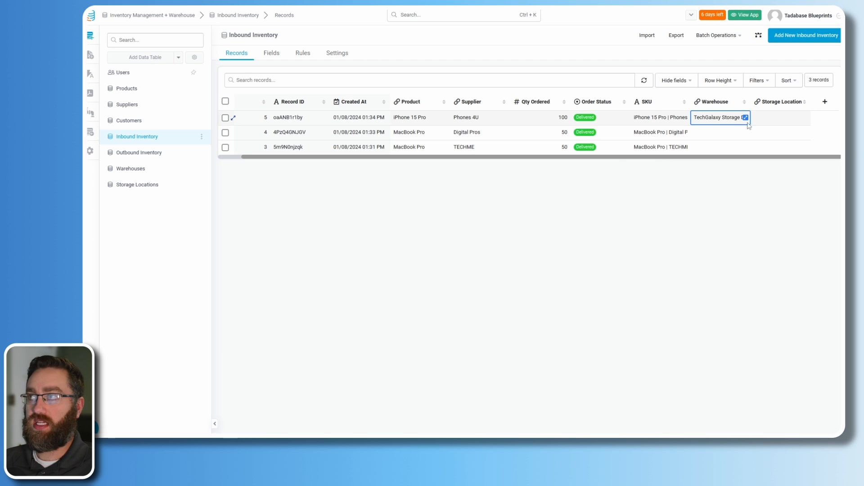
- Set inbound row 1's Storage Location to Back Room
{"action": "left_click", "coordinate": [775, 119]}
{"action": "left_click", "coordinate": [805, 117]}
{"action": "left_click", "coordinate": [760, 79]}
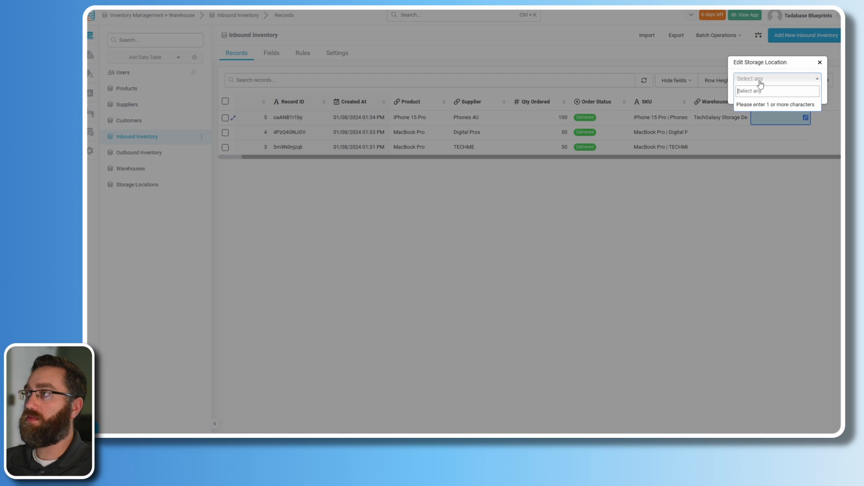
{"action": "type", "text": "back"}
{"action": "left_click", "coordinate": [757, 113]}
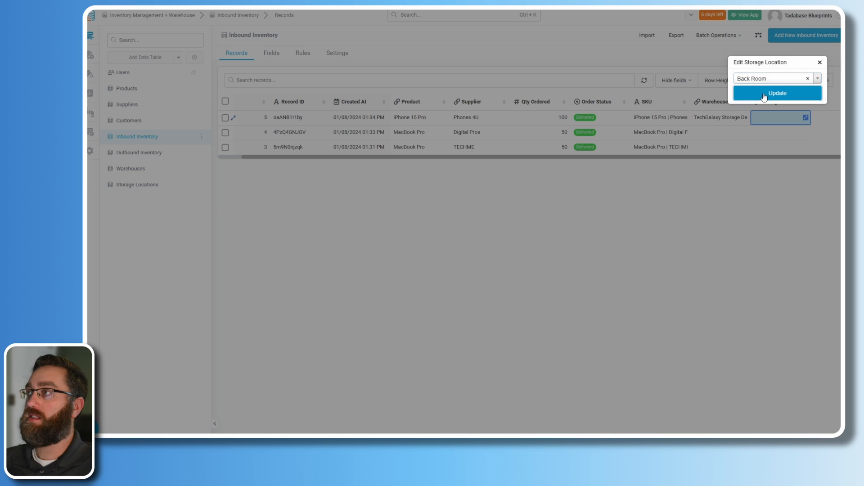
{"action": "left_click", "coordinate": [777, 94]}
- Review the inbound rows' Product, Supplier, Qty Ordered, Warehouse and Storage Location cells
{"action": "left_click", "coordinate": [729, 117]}
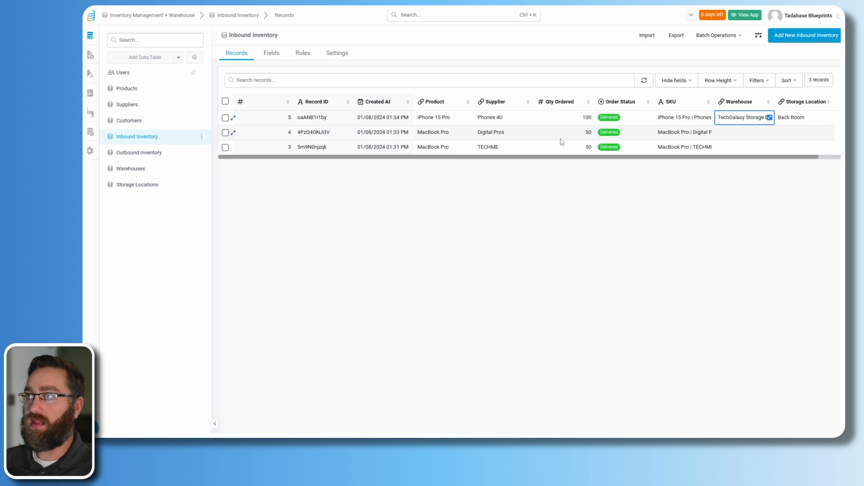
{"action": "left_click", "coordinate": [455, 120]}
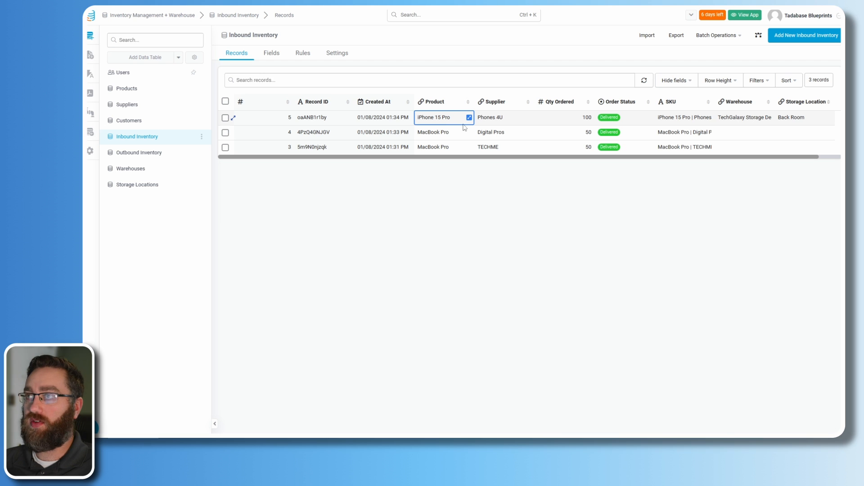
{"action": "left_click", "coordinate": [505, 120]}
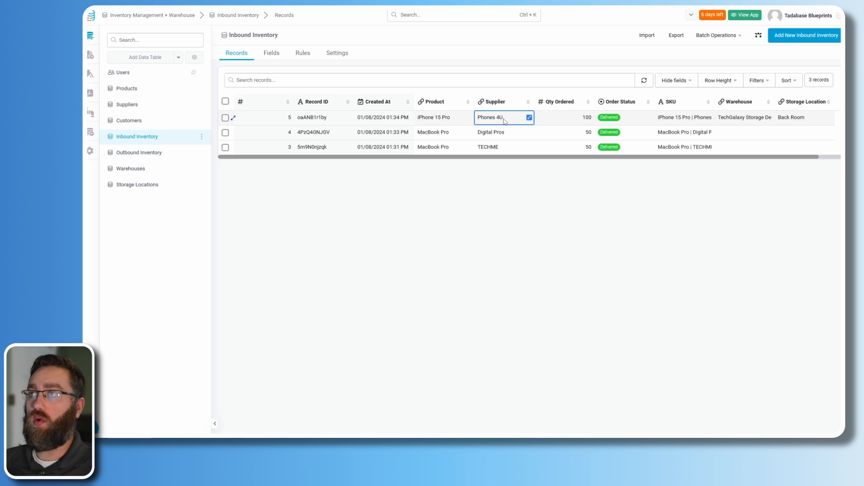
{"action": "left_click", "coordinate": [580, 121]}
{"action": "left_click_drag", "start_coordinate": [612, 158], "coordinate": [650, 160]}
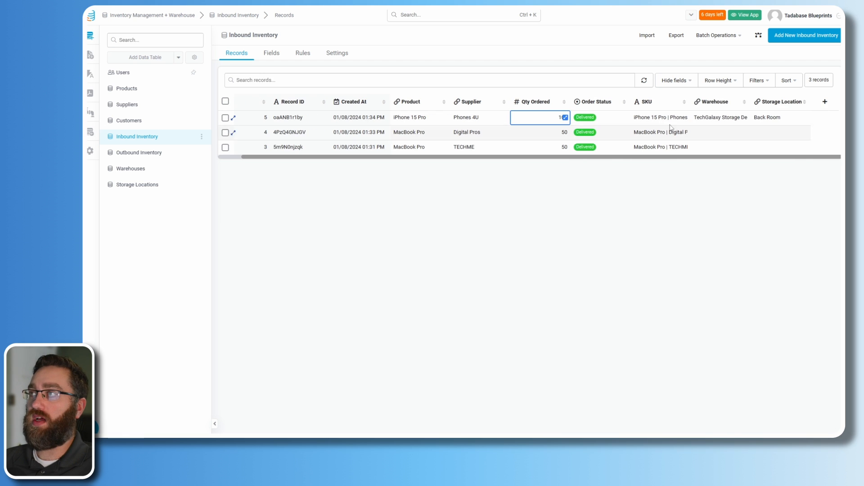
{"action": "left_click", "coordinate": [709, 120]}
{"action": "left_click", "coordinate": [765, 120]}
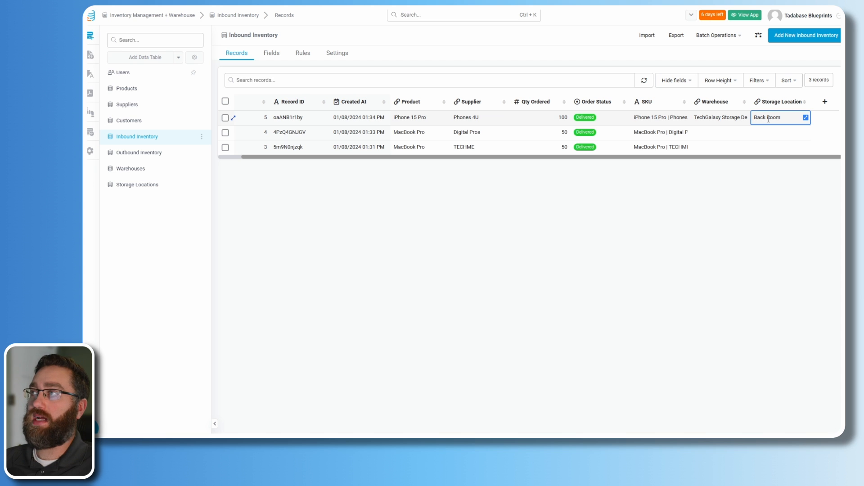
{"action": "left_click", "coordinate": [714, 121]}
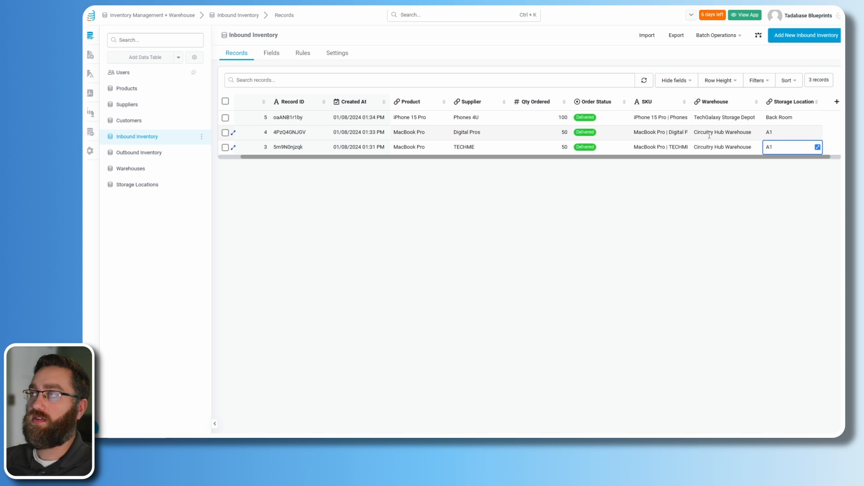
{"action": "key", "text": "Left"}
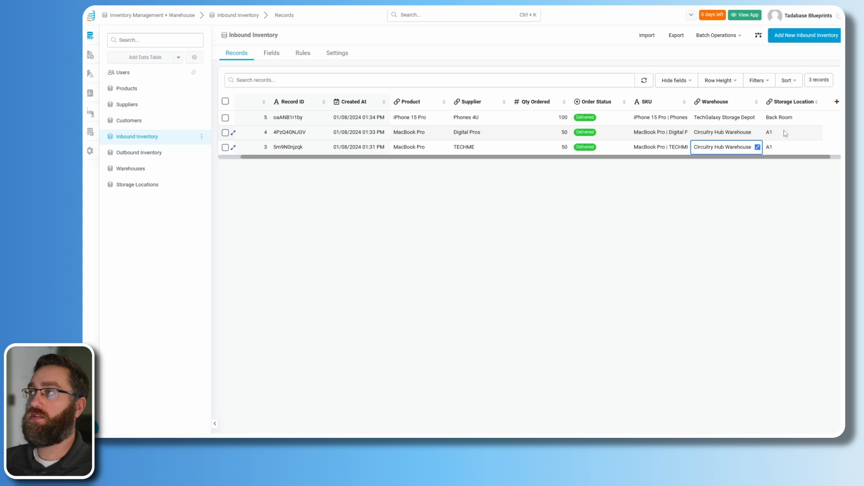
{"action": "left_click", "coordinate": [785, 133]}
{"action": "left_click", "coordinate": [780, 147]}
- Check the Outbound Inventory Warehouse column, then go to the Pages builder
{"action": "left_click", "coordinate": [139, 152]}
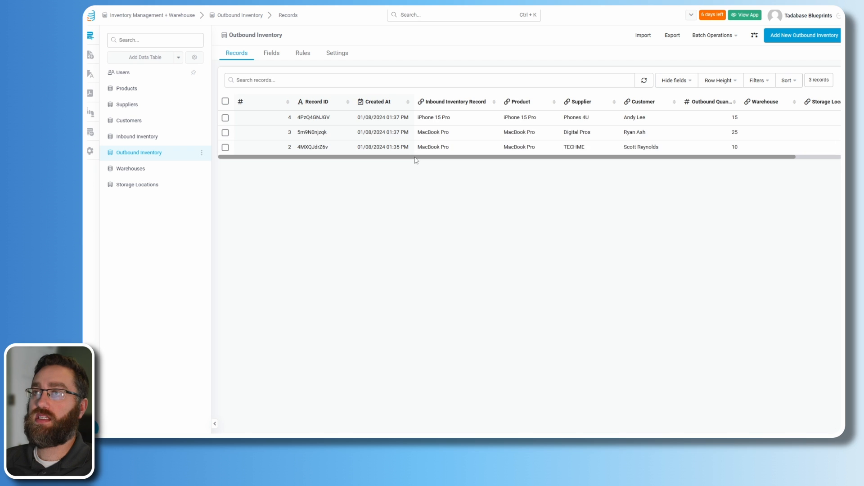
{"action": "left_click_drag", "start_coordinate": [415, 157], "coordinate": [459, 159]}
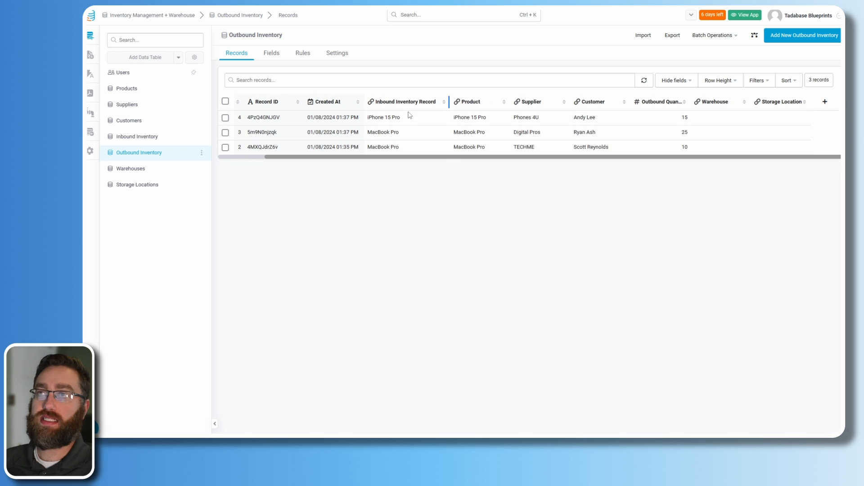
{"action": "left_click", "coordinate": [722, 120]}
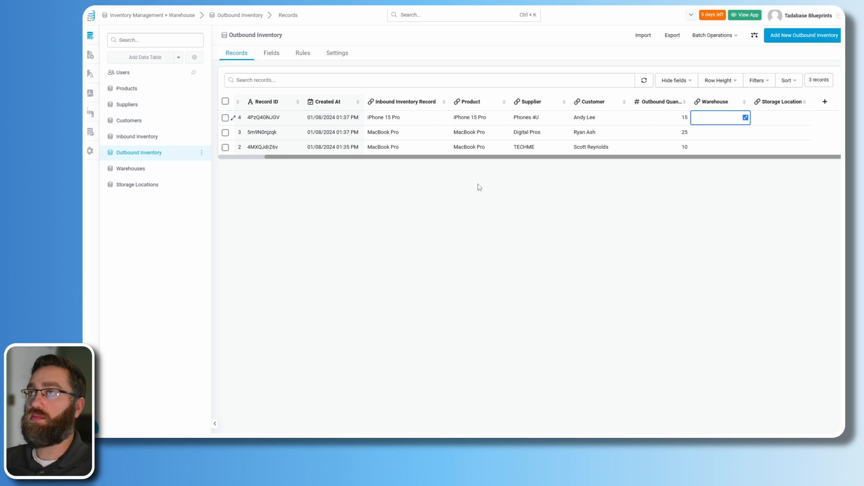
{"action": "left_click", "coordinate": [90, 55]}
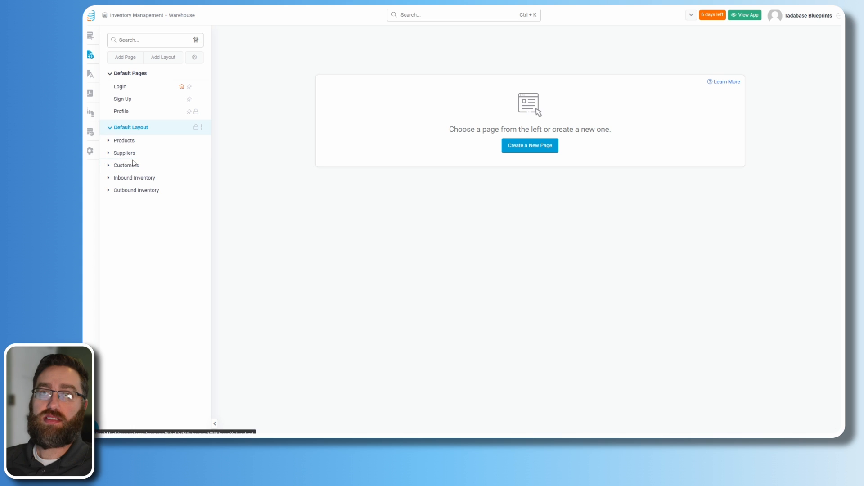
- Look over the Add Inbound Inventory page, then open Add Outbound Inventory
{"action": "left_click", "coordinate": [109, 178]}
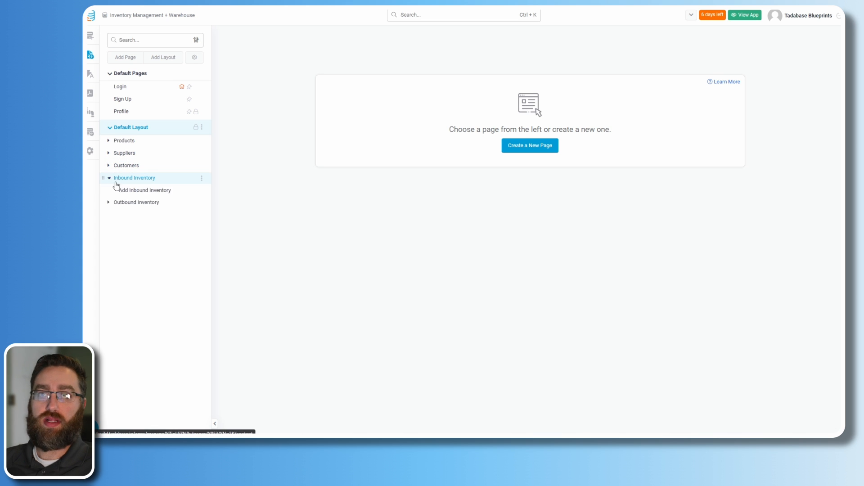
{"action": "left_click", "coordinate": [134, 190]}
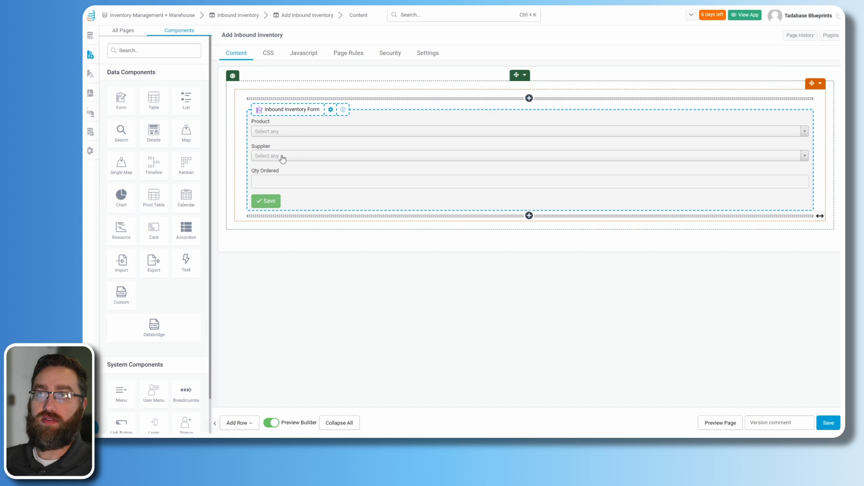
{"action": "left_click", "coordinate": [122, 31]}
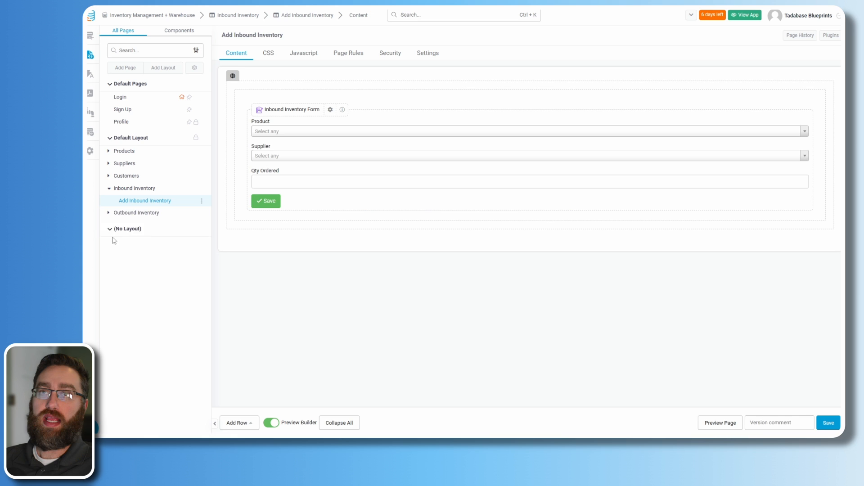
{"action": "left_click", "coordinate": [111, 213]}
{"action": "left_click", "coordinate": [135, 225]}
{"action": "left_click", "coordinate": [202, 225]}
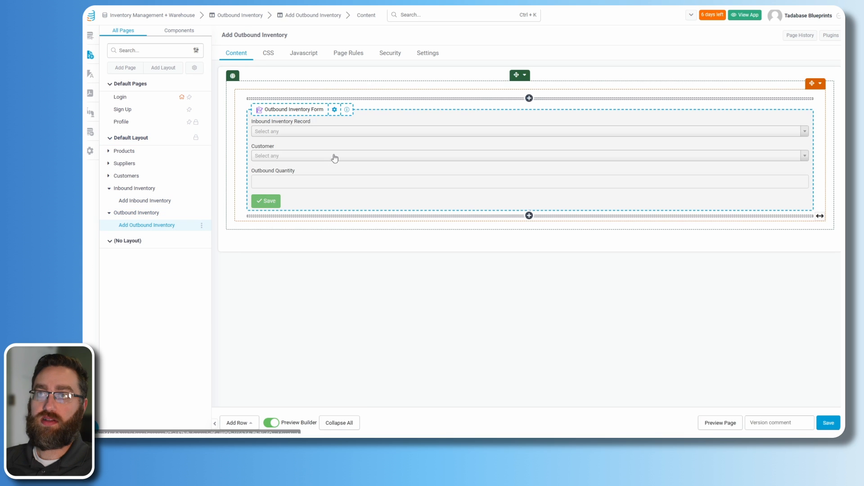
- Switch off the Outbound Inventory Form's Record Rule #1 and save the form
{"action": "left_click", "coordinate": [333, 154]}
{"action": "left_click", "coordinate": [245, 32]}
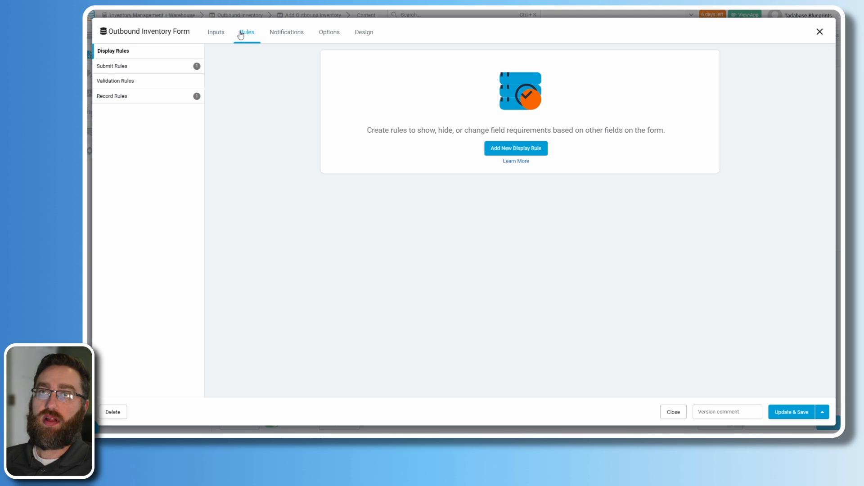
{"action": "left_click", "coordinate": [145, 98]}
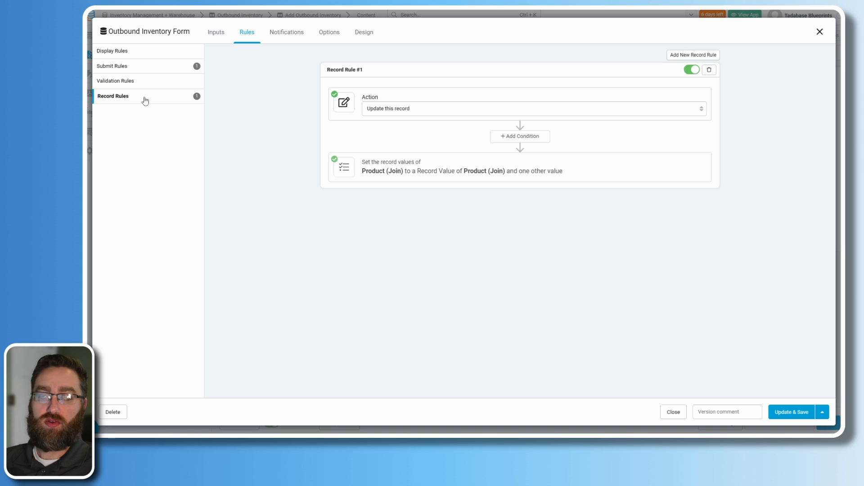
{"action": "left_click", "coordinate": [478, 165]}
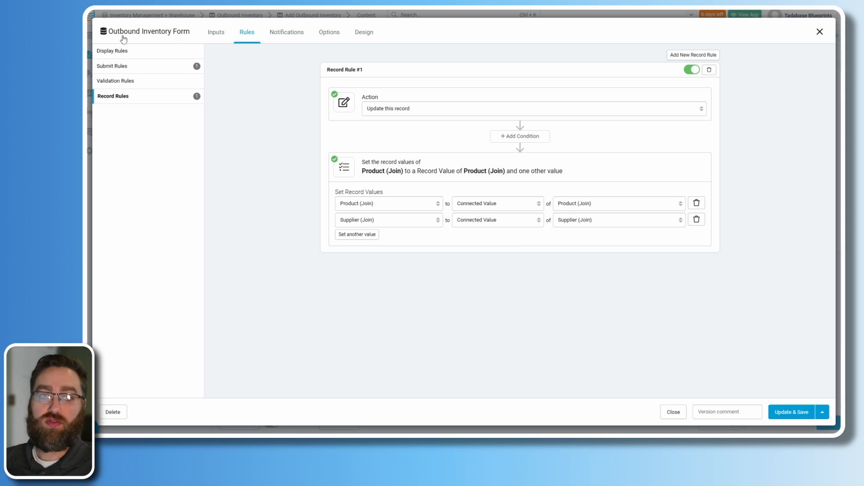
{"action": "left_click", "coordinate": [691, 72]}
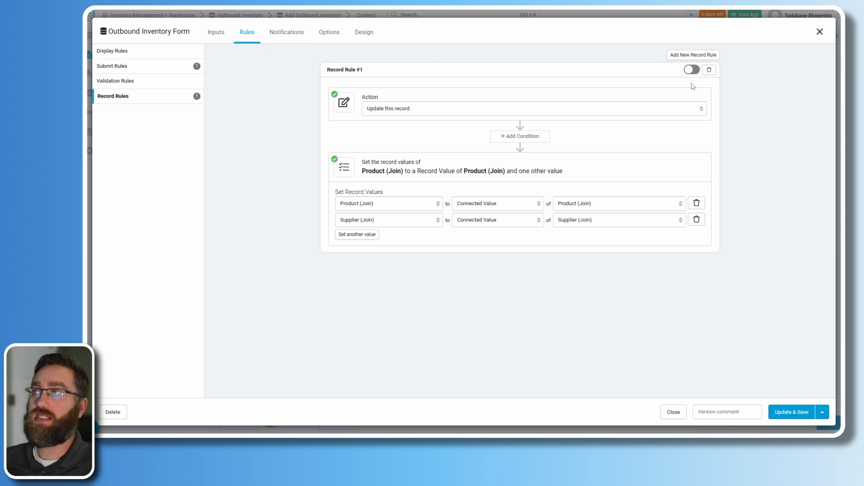
{"action": "left_click", "coordinate": [786, 413]}
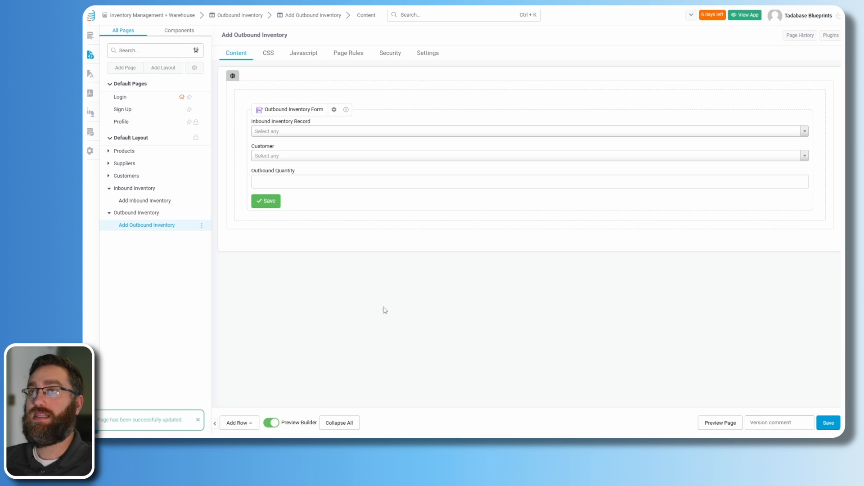
- Show the Outbound Inventory table's Rules tab in the Data Builder, which has no rules yet
{"action": "left_click", "coordinate": [90, 39]}
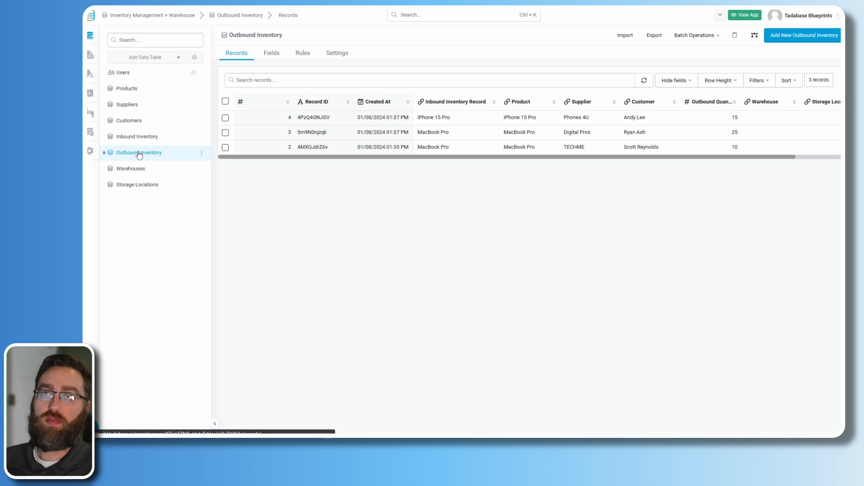
{"action": "left_click", "coordinate": [302, 56]}
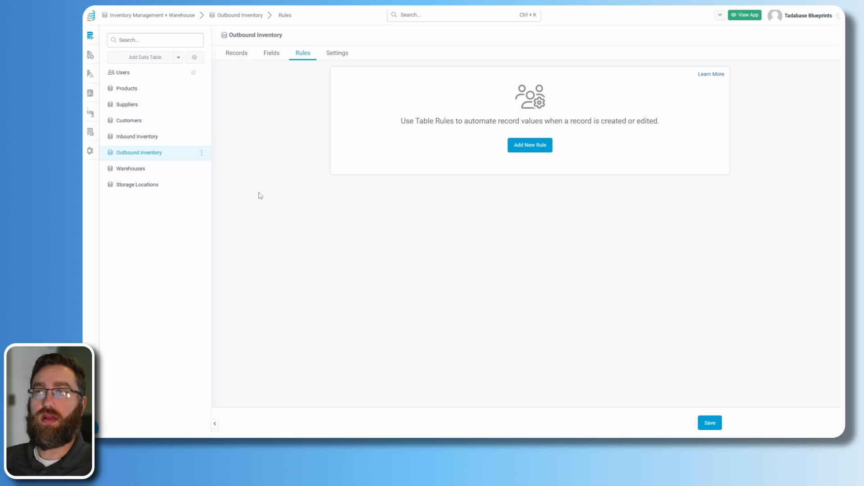
- Start a new Outbound Inventory table rule triggered when a record is Created or Edited
{"action": "left_click", "coordinate": [517, 149]}
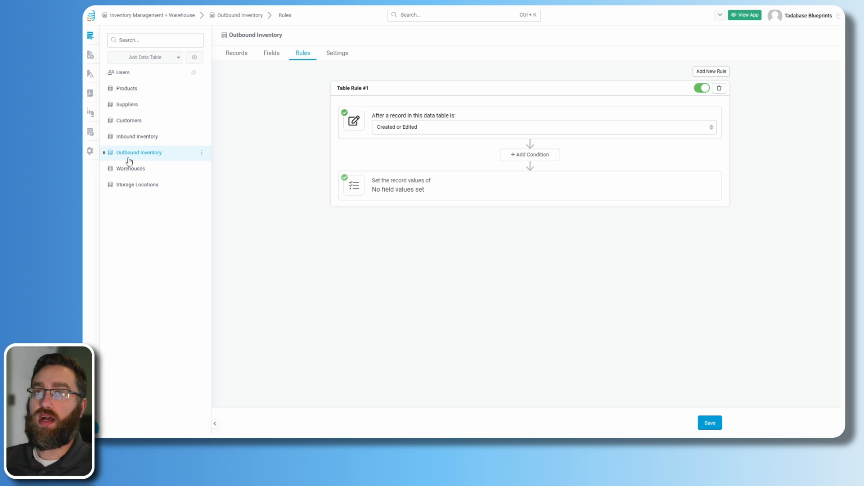
{"action": "left_click", "coordinate": [415, 132]}
{"action": "left_click", "coordinate": [402, 146]}
{"action": "left_click", "coordinate": [398, 128]}
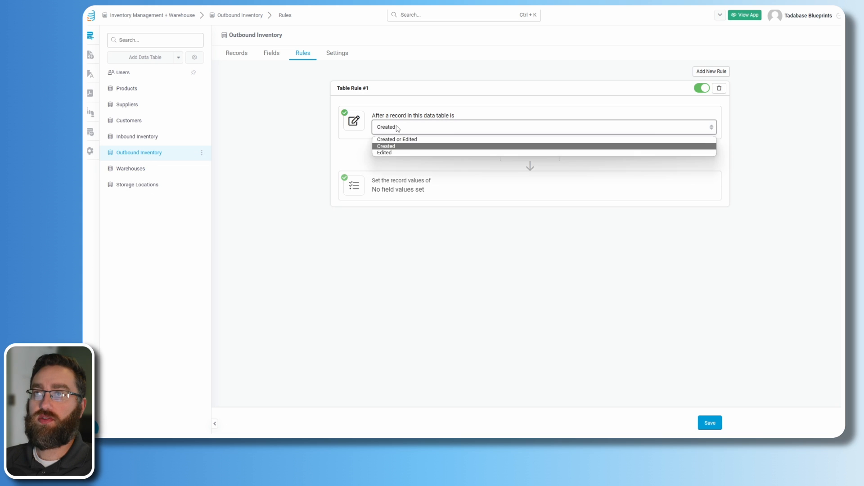
{"action": "left_click", "coordinate": [386, 153]}
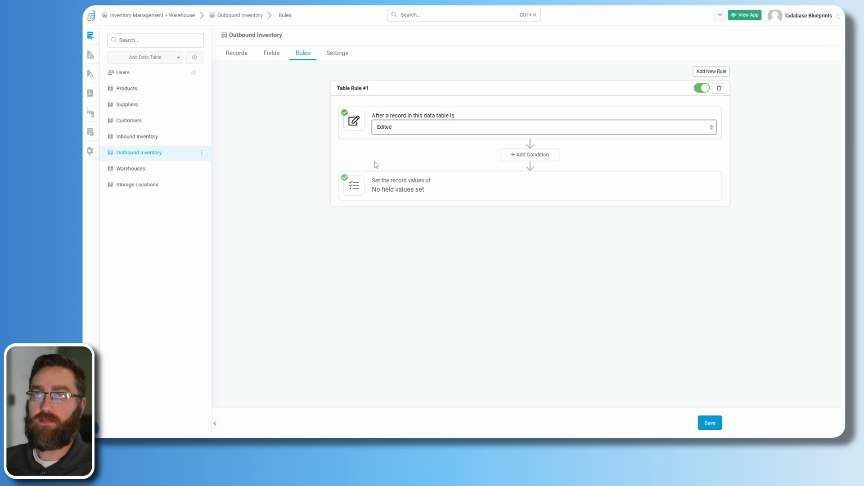
{"action": "left_click", "coordinate": [413, 132]}
{"action": "left_click", "coordinate": [411, 140]}
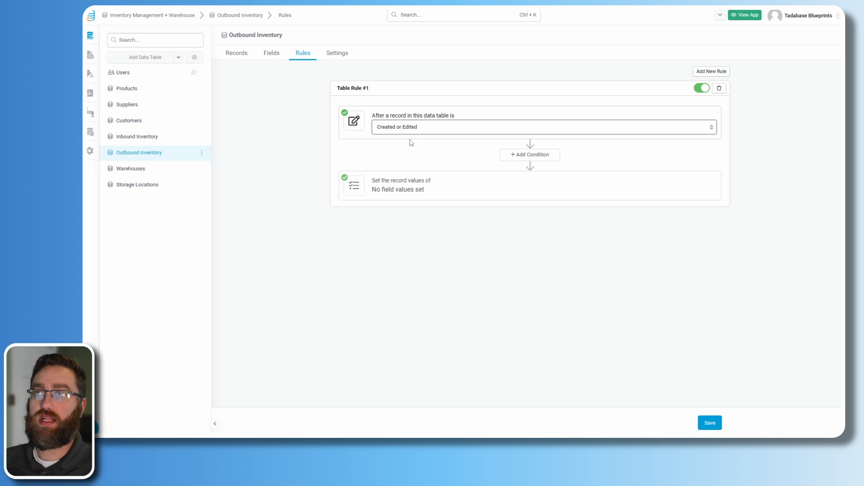
- Add four Set Record Values rows: Product, Supplier, Warehouse and Storage Location (Join)
{"action": "left_click", "coordinate": [418, 188]}
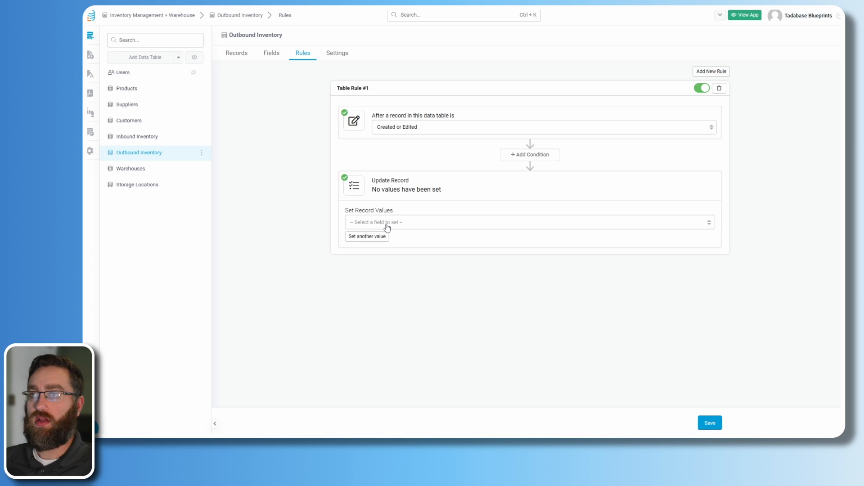
{"action": "left_click", "coordinate": [386, 223]}
{"action": "left_click", "coordinate": [379, 265]}
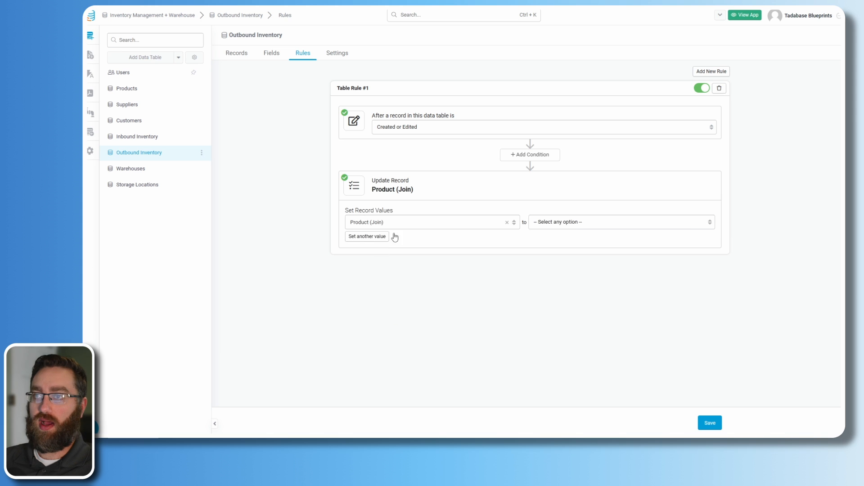
{"action": "left_click", "coordinate": [383, 234]}
{"action": "left_click", "coordinate": [398, 238]}
{"action": "left_click", "coordinate": [379, 295]}
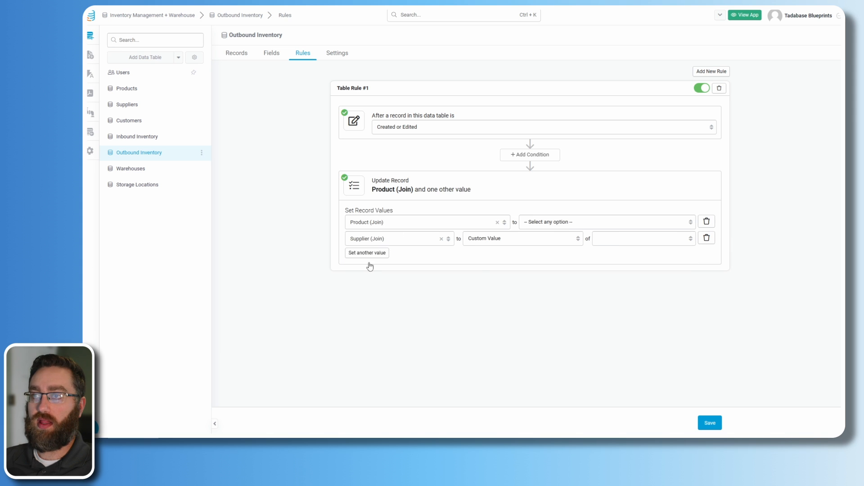
{"action": "left_click", "coordinate": [367, 253]}
{"action": "left_click", "coordinate": [378, 255]}
{"action": "left_click", "coordinate": [374, 338]}
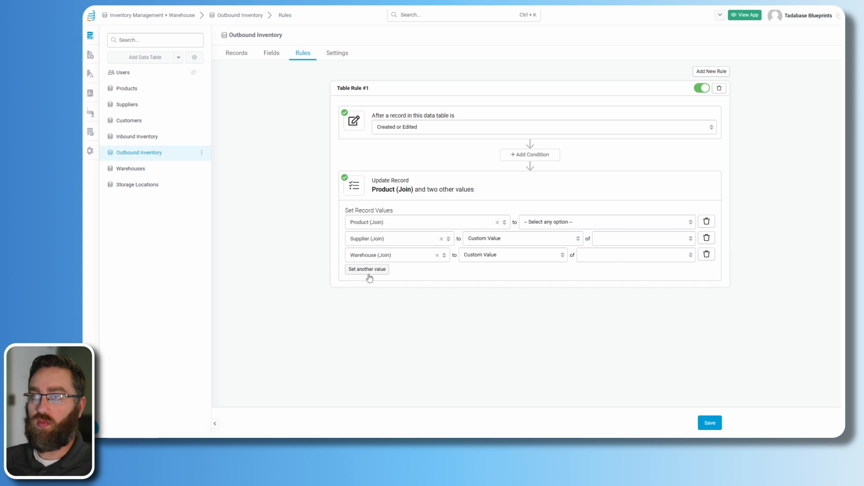
{"action": "left_click", "coordinate": [368, 273]}
{"action": "left_click", "coordinate": [389, 271]}
{"action": "left_click", "coordinate": [378, 365]}
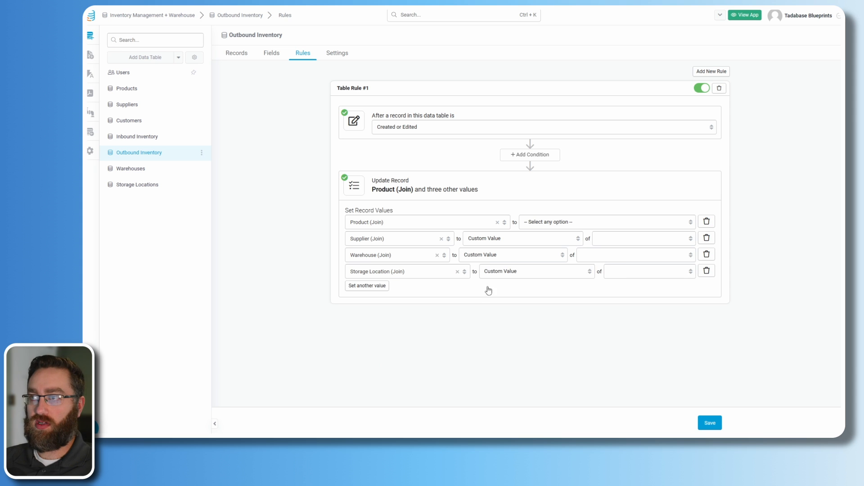
- Set Product and Supplier to connected values from the inbound record's Product and Supplier (Join)
{"action": "left_click", "coordinate": [540, 222]}
{"action": "left_click", "coordinate": [538, 262]}
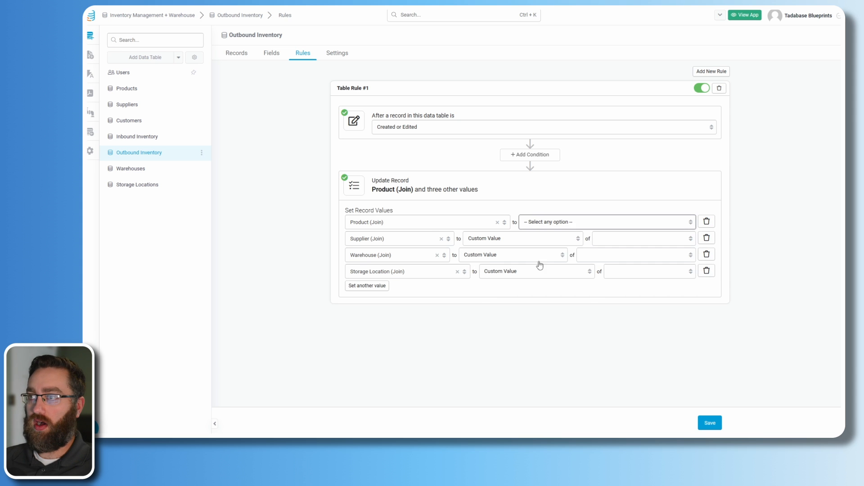
{"action": "left_click", "coordinate": [515, 239]}
{"action": "left_click", "coordinate": [568, 223]}
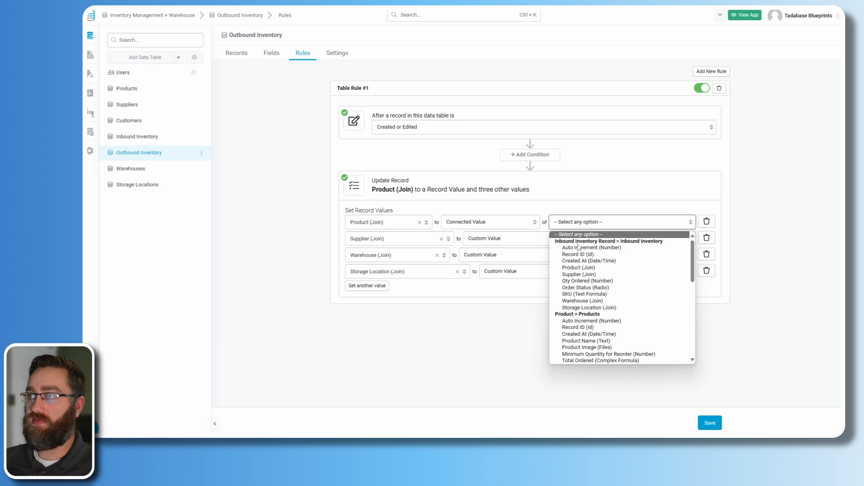
{"action": "left_click", "coordinate": [579, 268]}
{"action": "left_click", "coordinate": [521, 241]}
{"action": "left_click", "coordinate": [490, 274]}
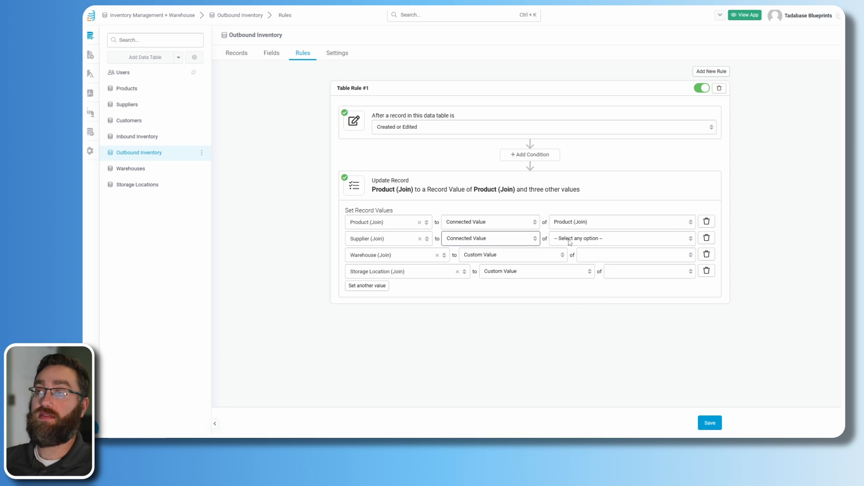
{"action": "left_click", "coordinate": [569, 241]}
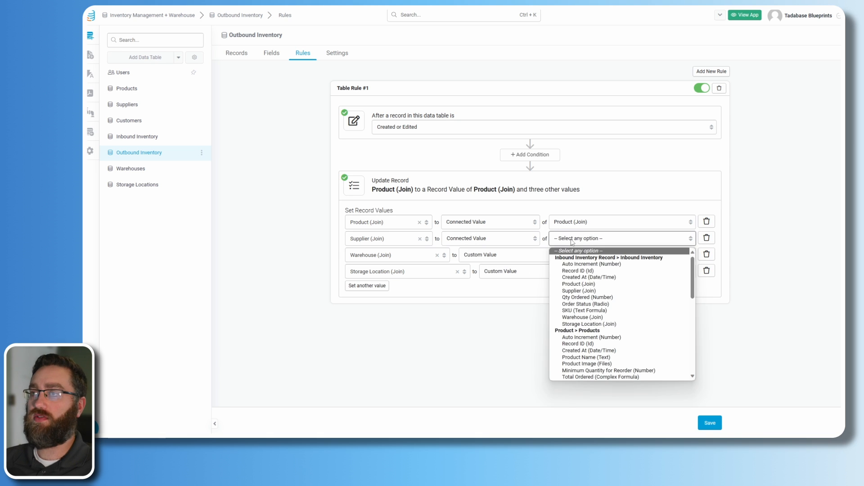
{"action": "left_click", "coordinate": [577, 291]}
- Set Warehouse and Storage Location to connected inbound values, then save the rule
{"action": "left_click", "coordinate": [518, 256]}
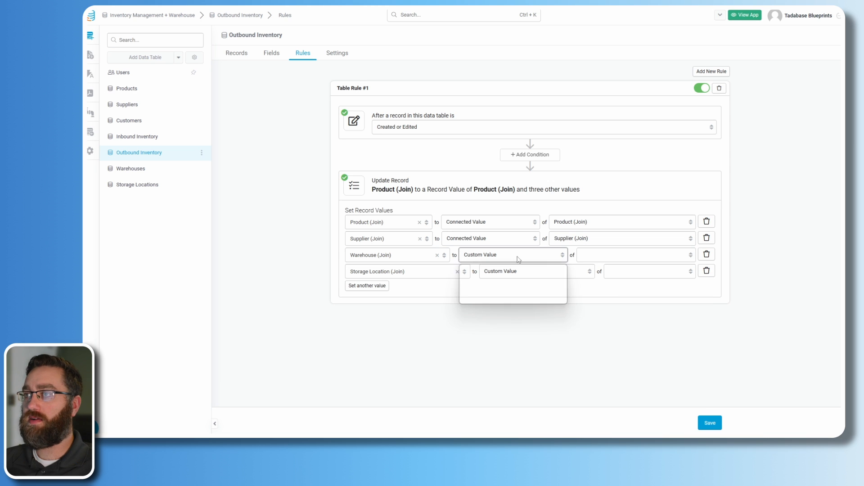
{"action": "left_click", "coordinate": [504, 292]}
{"action": "left_click", "coordinate": [587, 256]}
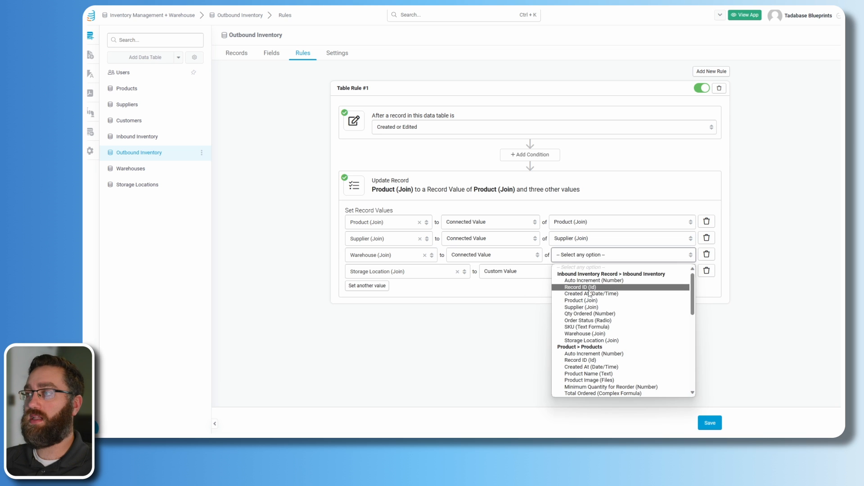
{"action": "left_click", "coordinate": [584, 334]}
{"action": "left_click", "coordinate": [519, 274]}
{"action": "left_click", "coordinate": [499, 310]}
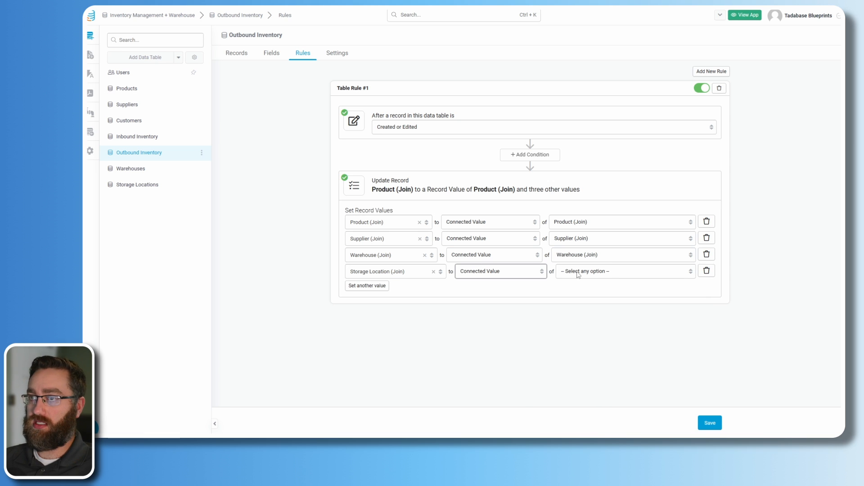
{"action": "left_click", "coordinate": [595, 273]}
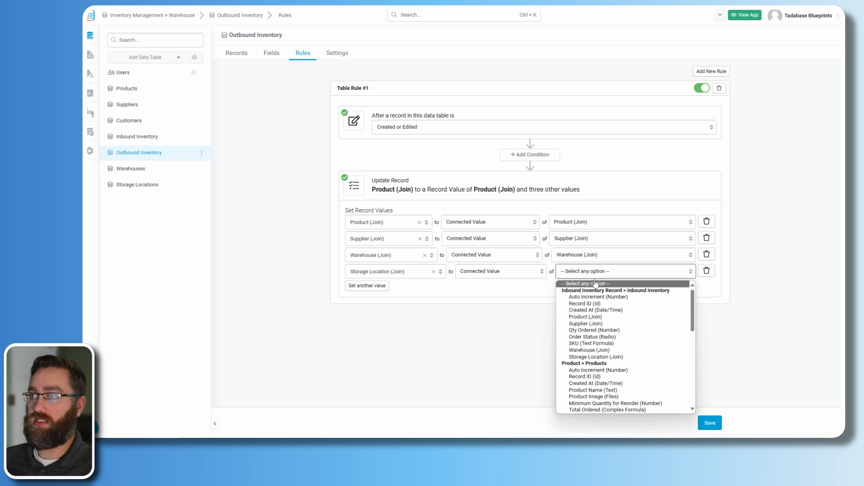
{"action": "left_click", "coordinate": [587, 357]}
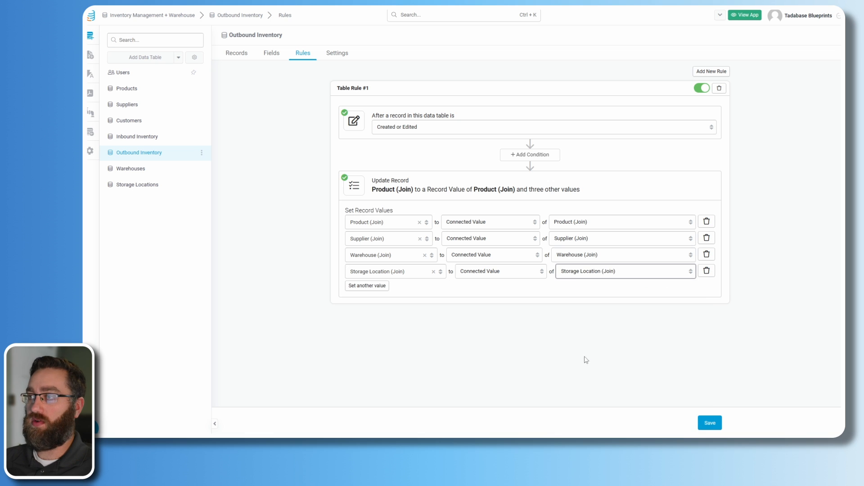
{"action": "left_click", "coordinate": [710, 423]}
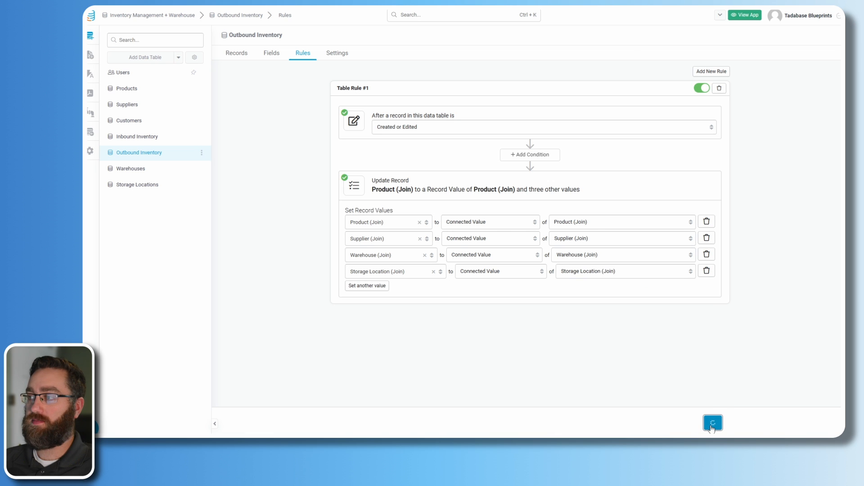
- Check the Warehouse and Storage Location cells of the three outbound inventory records
{"action": "left_click", "coordinate": [237, 55]}
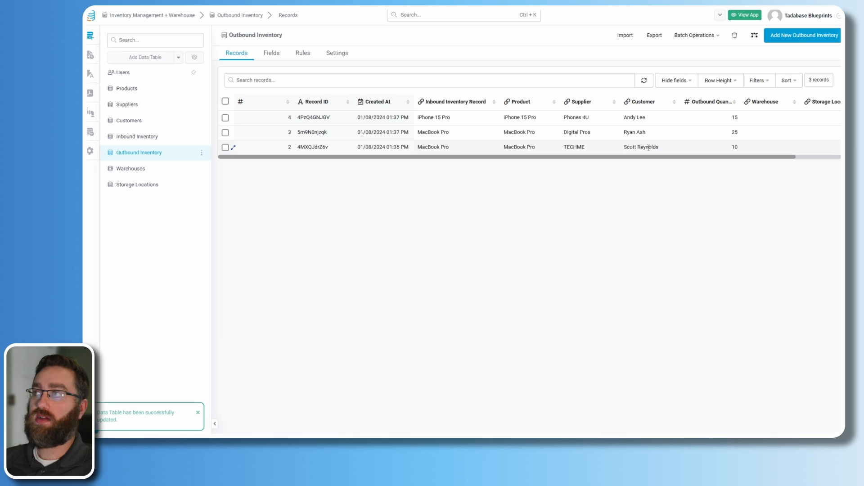
{"action": "scroll", "coordinate": [725, 160], "scroll_direction": "right", "scroll_amount": 2}
{"action": "left_click", "coordinate": [728, 120]}
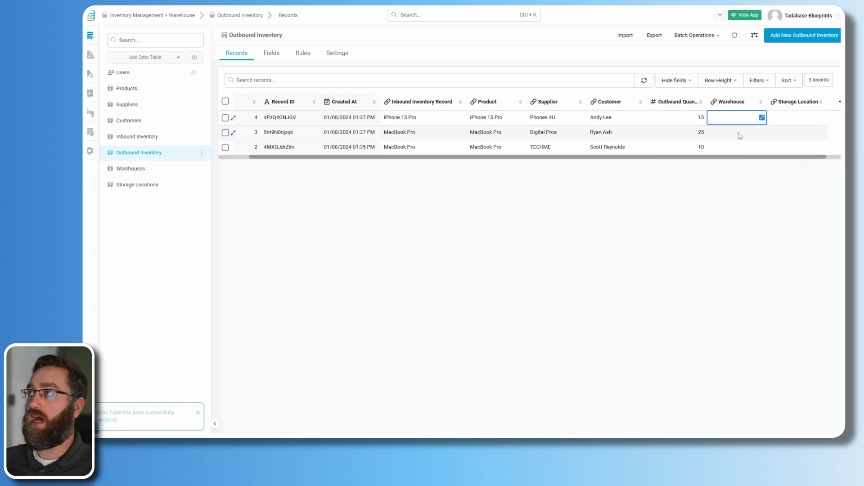
{"action": "left_click", "coordinate": [738, 135]}
{"action": "left_click", "coordinate": [735, 146]}
{"action": "left_click", "coordinate": [785, 120]}
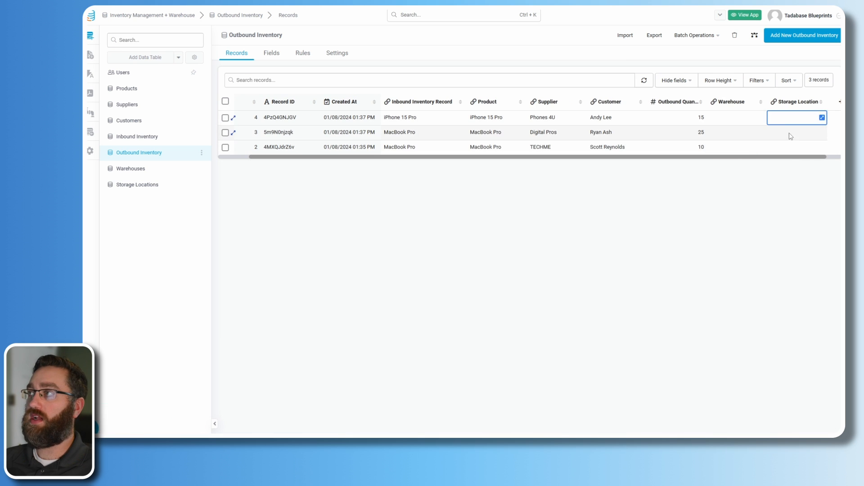
{"action": "left_click", "coordinate": [789, 135]}
{"action": "left_click", "coordinate": [789, 147]}
{"action": "scroll", "coordinate": [810, 160], "scroll_direction": "right", "scroll_amount": 1}
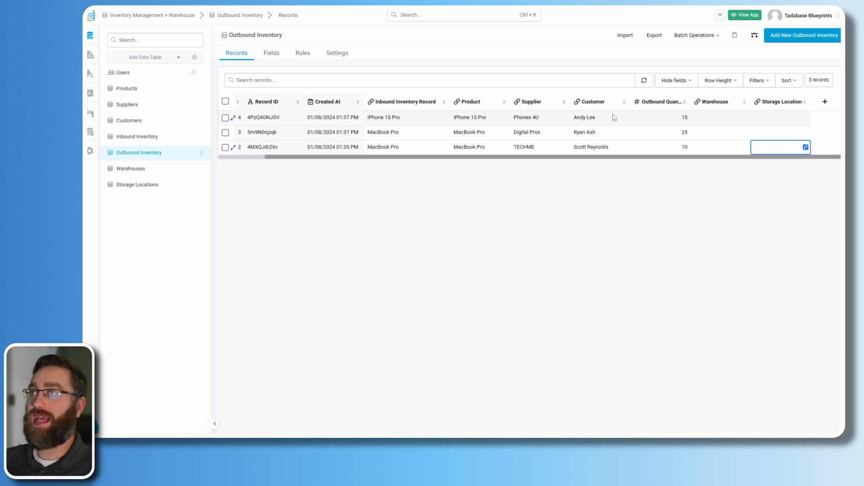
{"action": "scroll", "coordinate": [556, 162], "scroll_direction": "left", "scroll_amount": 3}
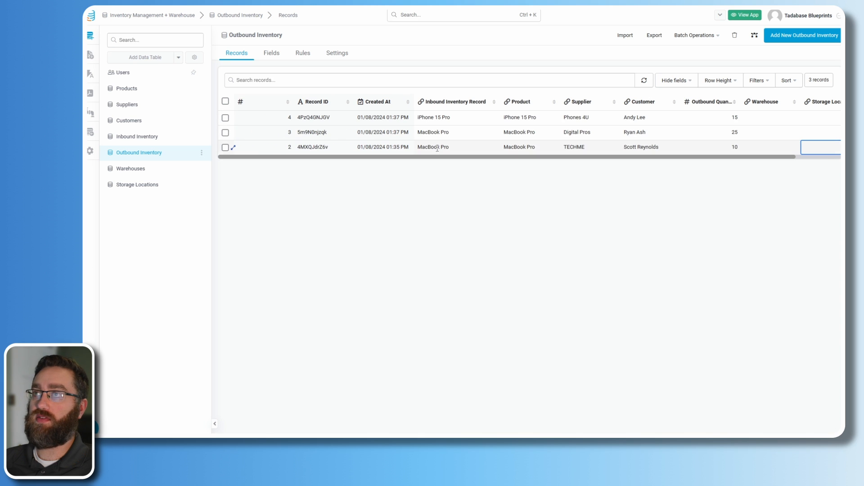
- Compare against the Warehouse and Storage Location values in the Inbound Inventory records
{"action": "left_click", "coordinate": [132, 136]}
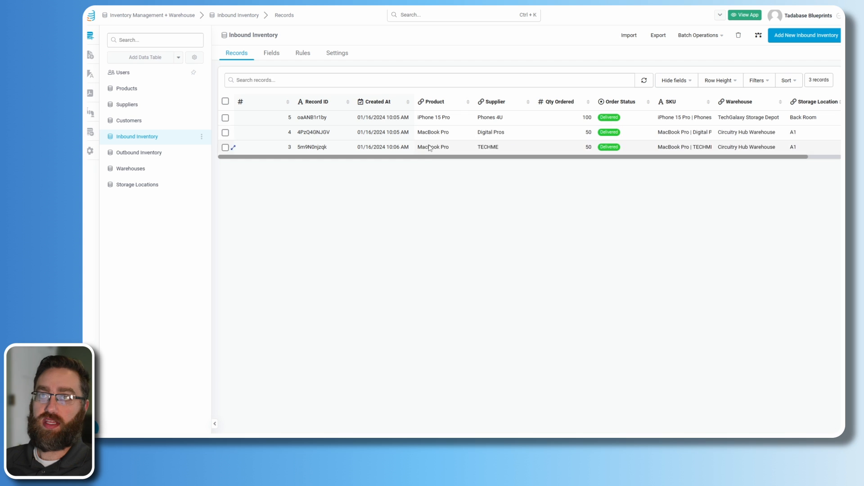
{"action": "scroll", "coordinate": [495, 162], "scroll_direction": "right", "scroll_amount": 2}
{"action": "left_click", "coordinate": [711, 135]}
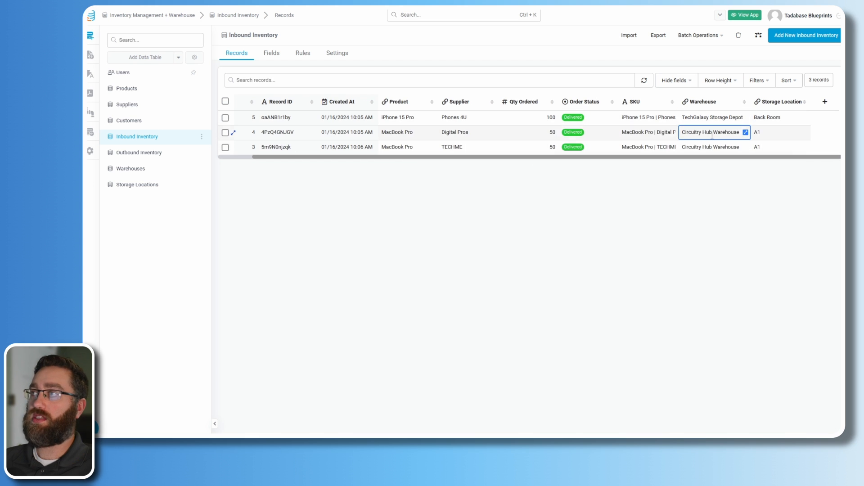
{"action": "left_click", "coordinate": [715, 146]}
{"action": "left_click", "coordinate": [774, 118]}
{"action": "left_click", "coordinate": [772, 133]}
{"action": "left_click", "coordinate": [769, 146]}
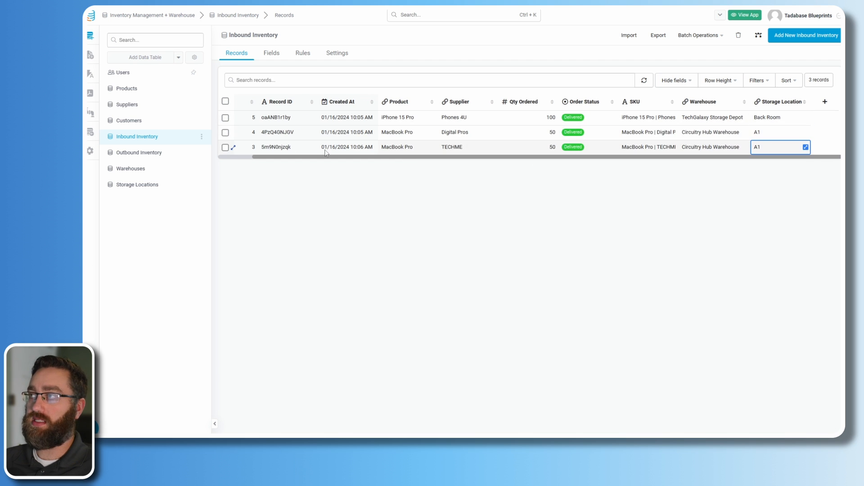
- Re-save the iPhone 15 Pro record's warehouse, reload, and widen the Warehouse column
{"action": "left_click", "coordinate": [158, 152]}
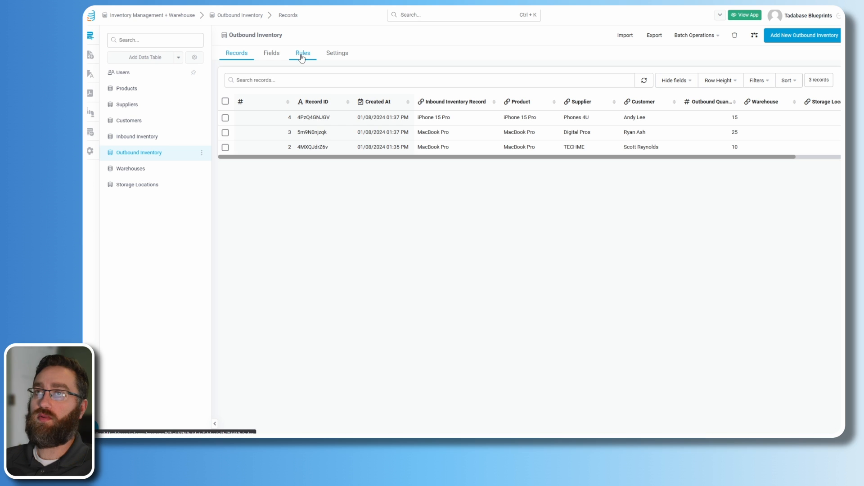
{"action": "scroll", "coordinate": [450, 164], "scroll_direction": "right", "scroll_amount": 2}
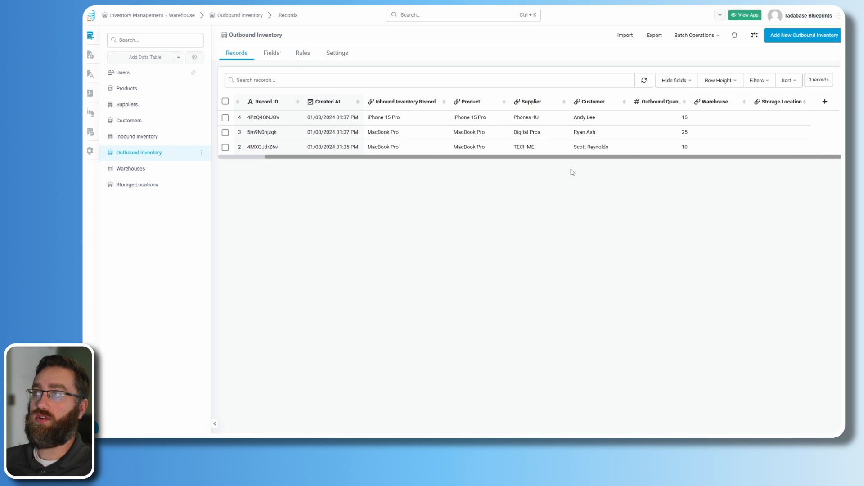
{"action": "left_click", "coordinate": [713, 119]}
{"action": "left_click", "coordinate": [745, 118]}
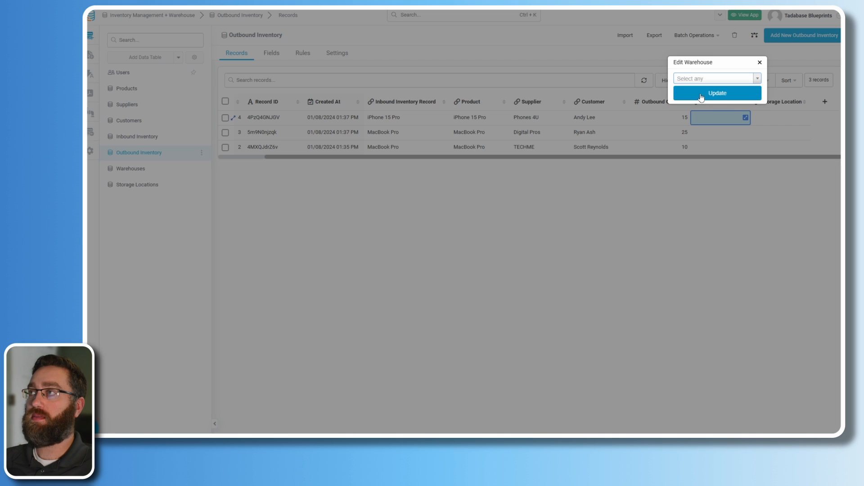
{"action": "left_click", "coordinate": [716, 94]}
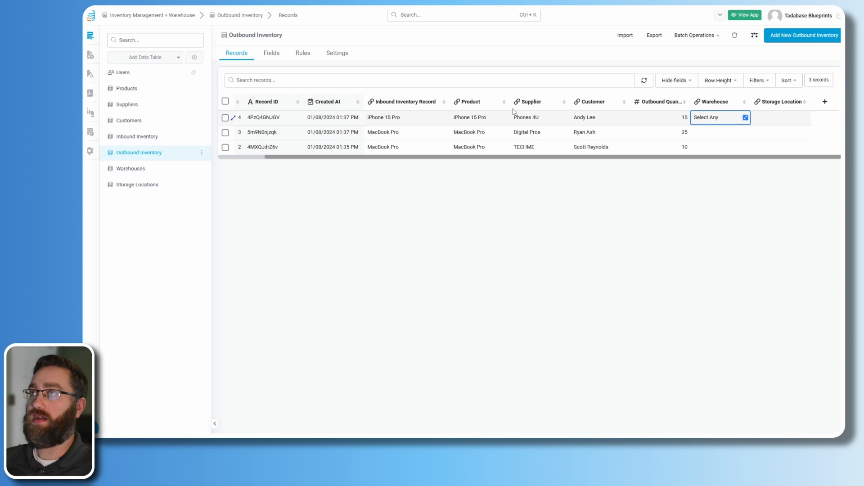
{"action": "left_click", "coordinate": [644, 86]}
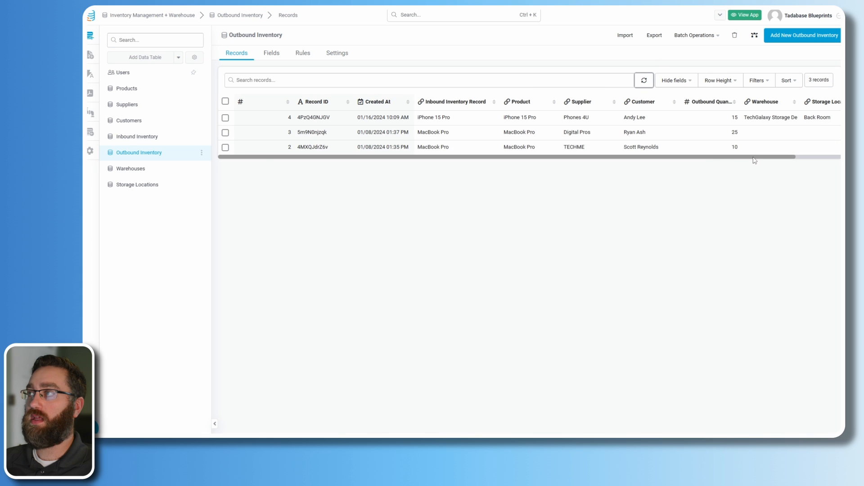
{"action": "scroll", "coordinate": [765, 135], "scroll_direction": "right", "scroll_amount": 2}
{"action": "left_click_drag", "start_coordinate": [749, 103], "coordinate": [773, 102]}
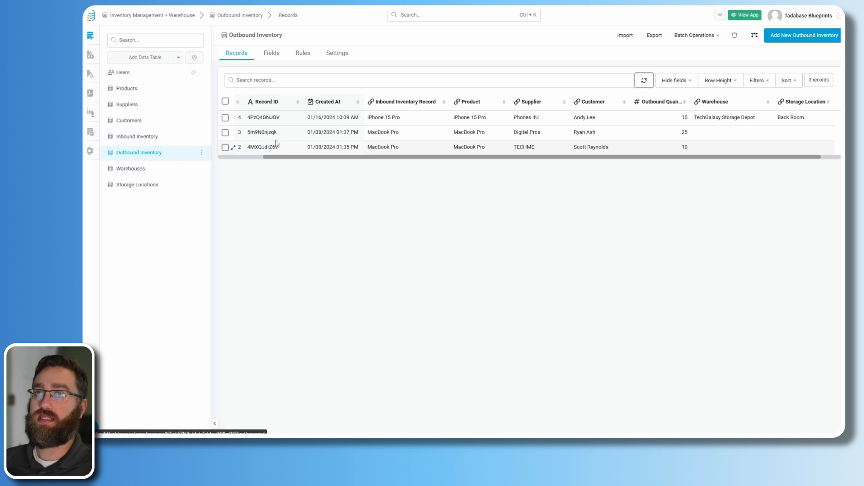
- Re-save the Digital Pros and TECHME MacBook Pro records so their warehouses fill in
{"action": "left_click", "coordinate": [233, 133]}
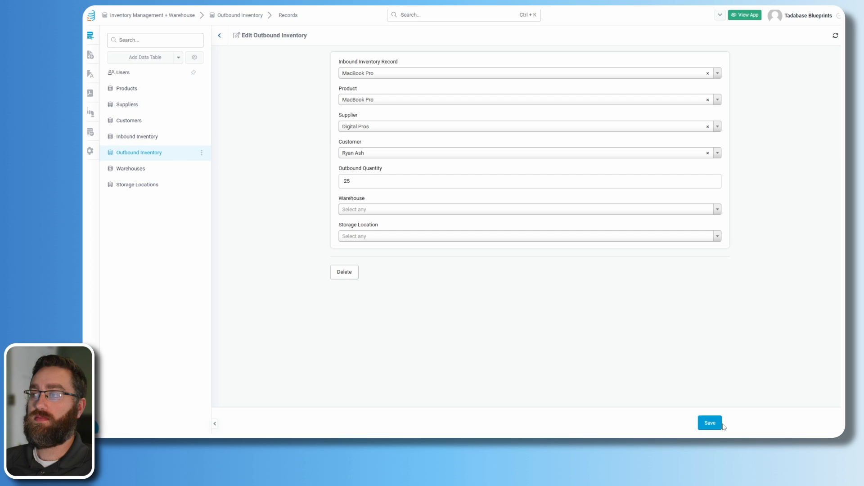
{"action": "left_click", "coordinate": [702, 422]}
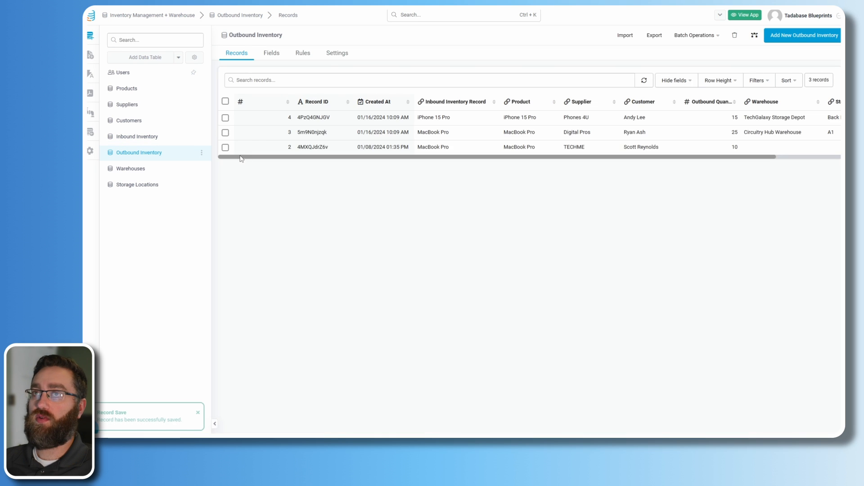
{"action": "left_click", "coordinate": [236, 145]}
{"action": "left_click", "coordinate": [711, 422]}
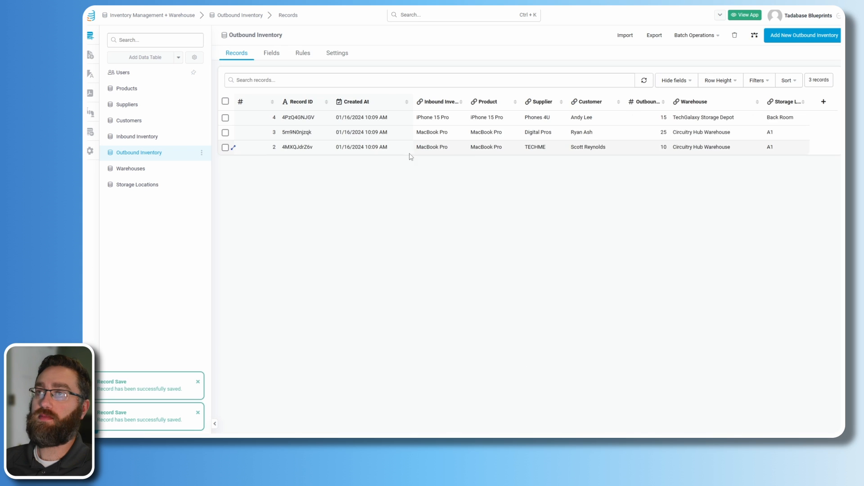
{"action": "scroll", "coordinate": [504, 161], "scroll_direction": "right", "scroll_amount": 3}
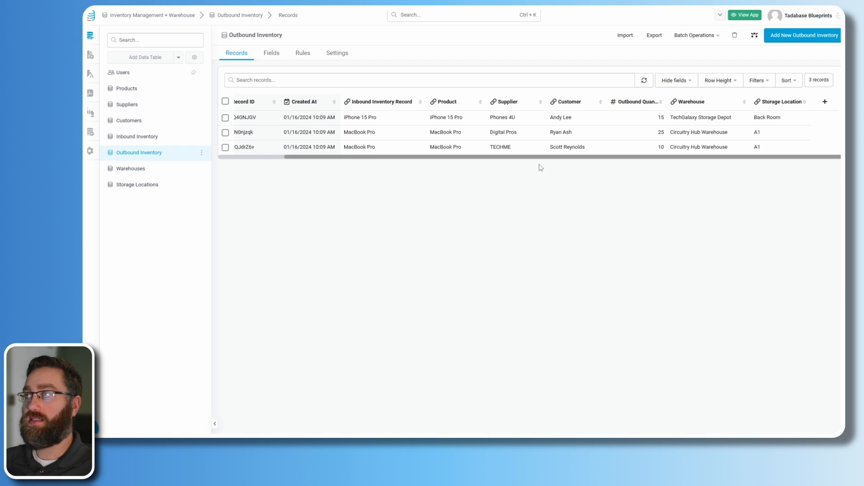
- Begin a new page named Warehouses using the Default Layout and Default Layout Menu
{"action": "left_click", "coordinate": [90, 55]}
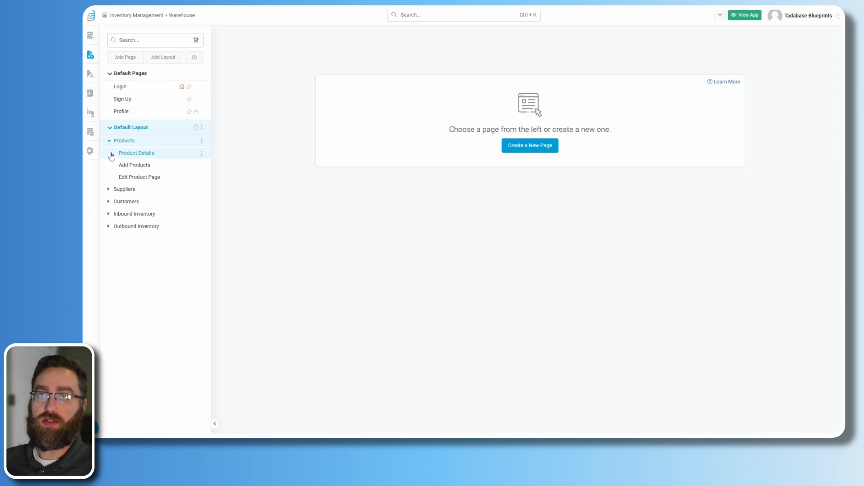
{"action": "left_click", "coordinate": [125, 58]}
{"action": "left_click_drag", "start_coordinate": [313, 166], "coordinate": [236, 165]}
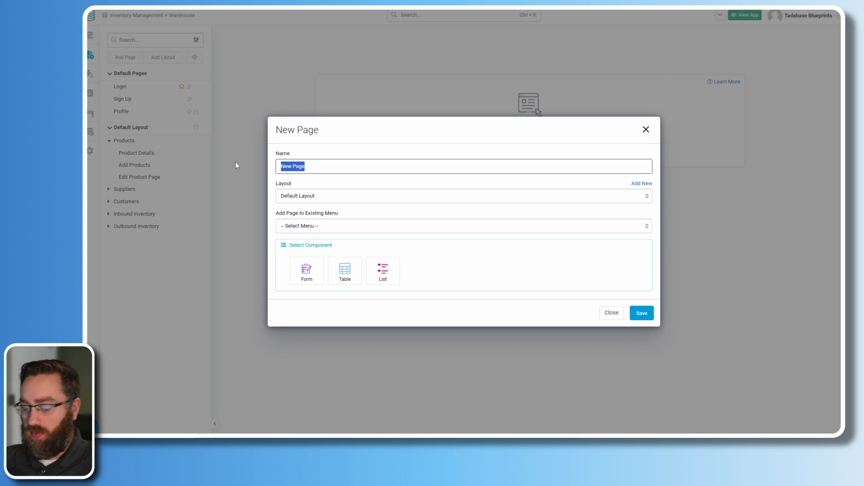
{"action": "type", "text": "Warehouses"}
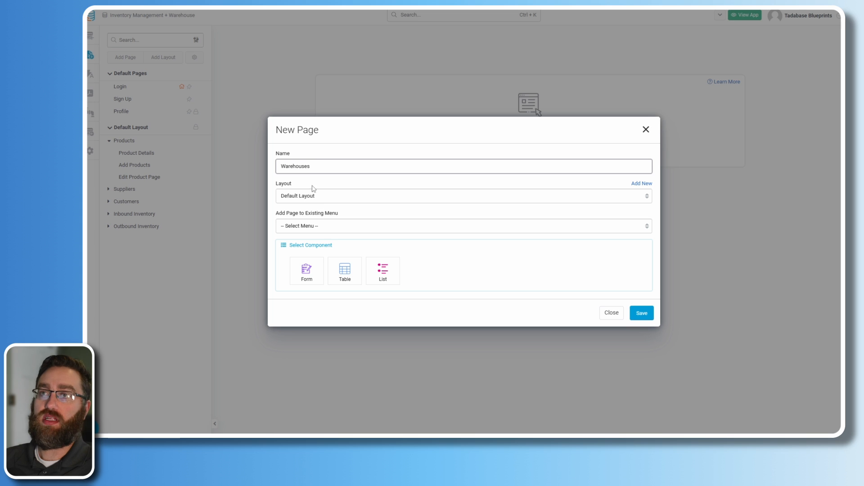
{"action": "left_click", "coordinate": [292, 229]}
{"action": "left_click", "coordinate": [304, 246]}
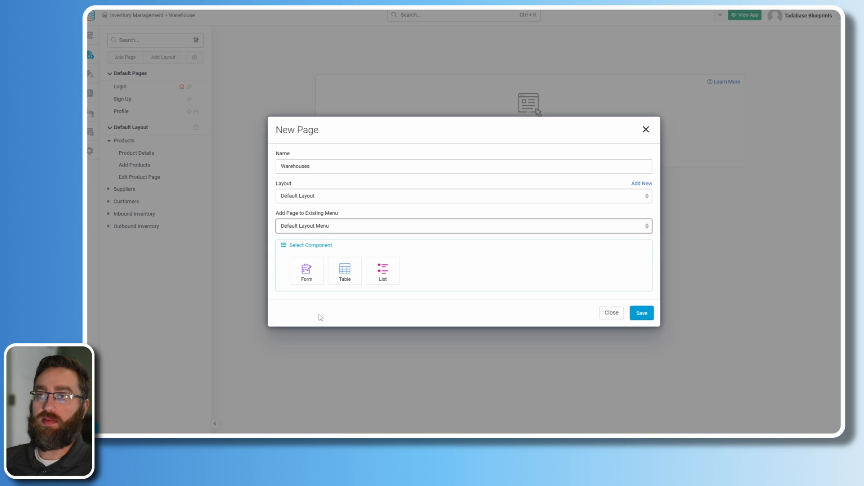
{"action": "left_click", "coordinate": [293, 198]}
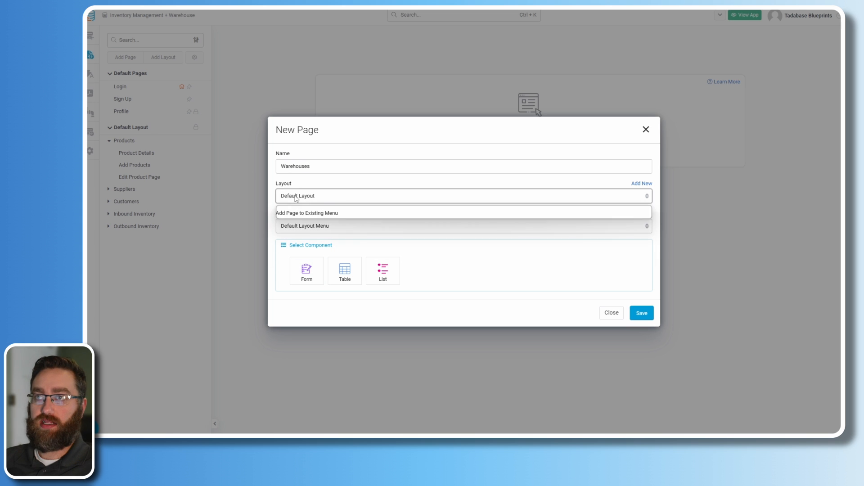
{"action": "left_click", "coordinate": [296, 215]}
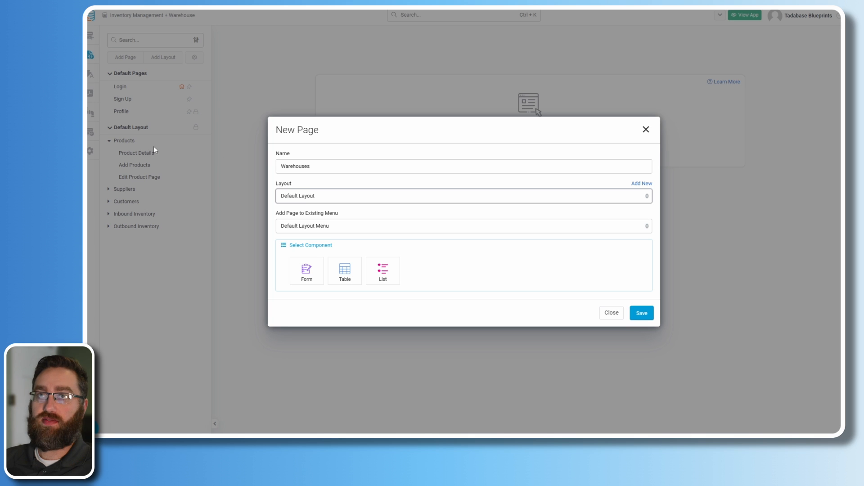
{"action": "left_click", "coordinate": [303, 225]}
{"action": "left_click", "coordinate": [306, 246]}
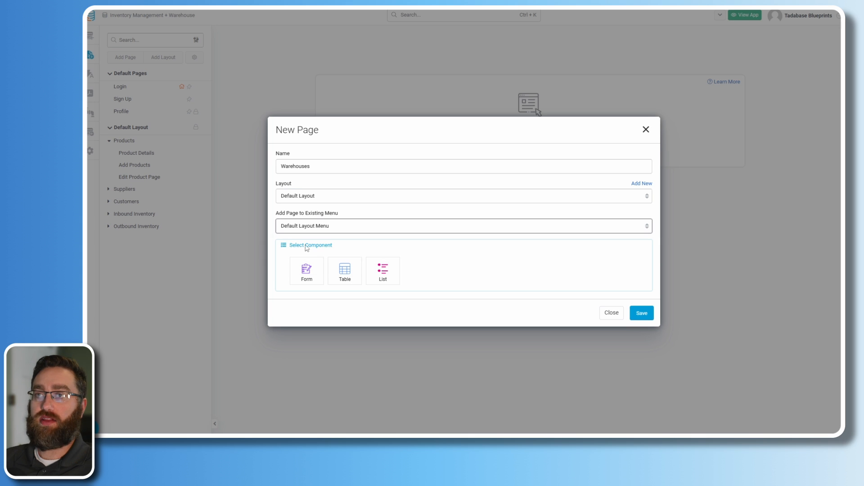
- Make it a Warehouses table with add and details pages, create it, and list all pages
{"action": "left_click", "coordinate": [347, 274]}
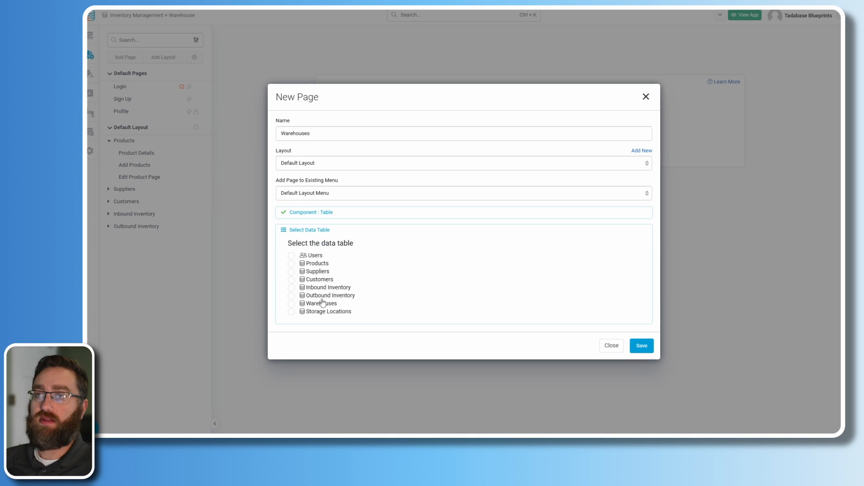
{"action": "left_click", "coordinate": [291, 303]}
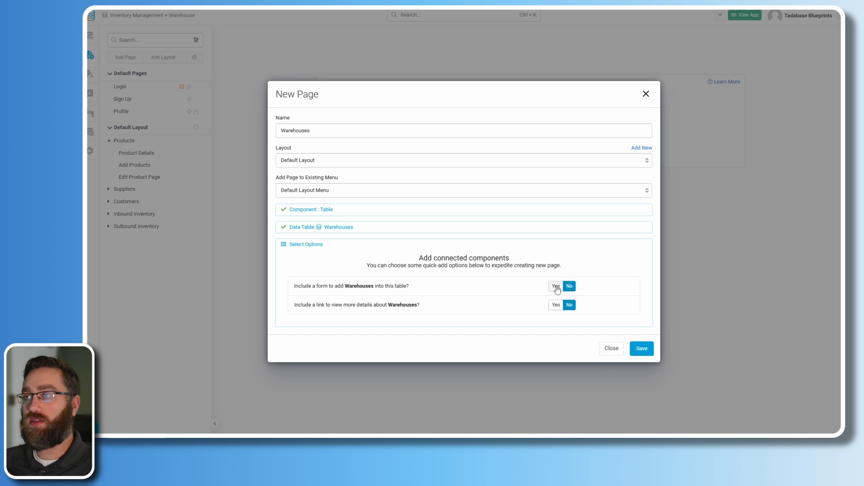
{"action": "left_click", "coordinate": [556, 286]}
{"action": "left_click", "coordinate": [556, 306]}
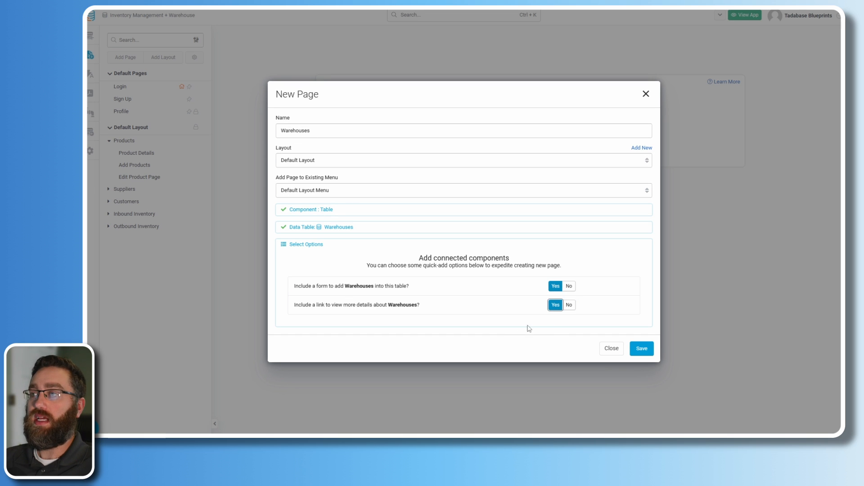
{"action": "left_click", "coordinate": [642, 349]}
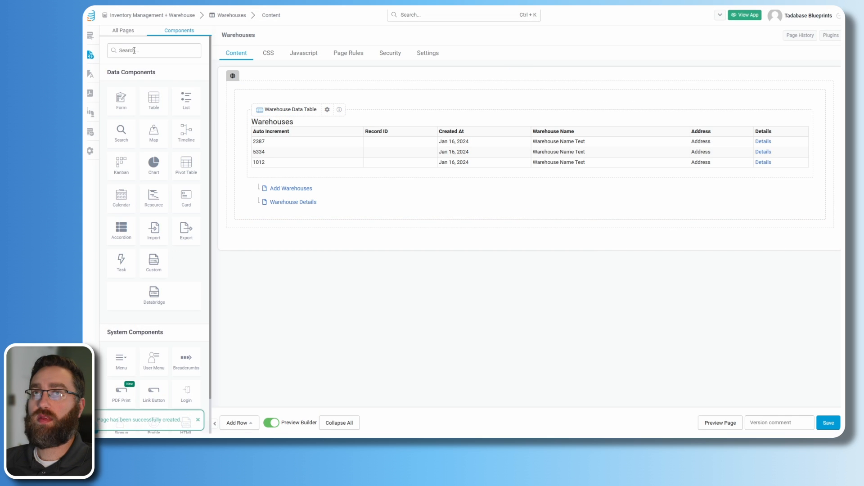
{"action": "left_click", "coordinate": [123, 31]}
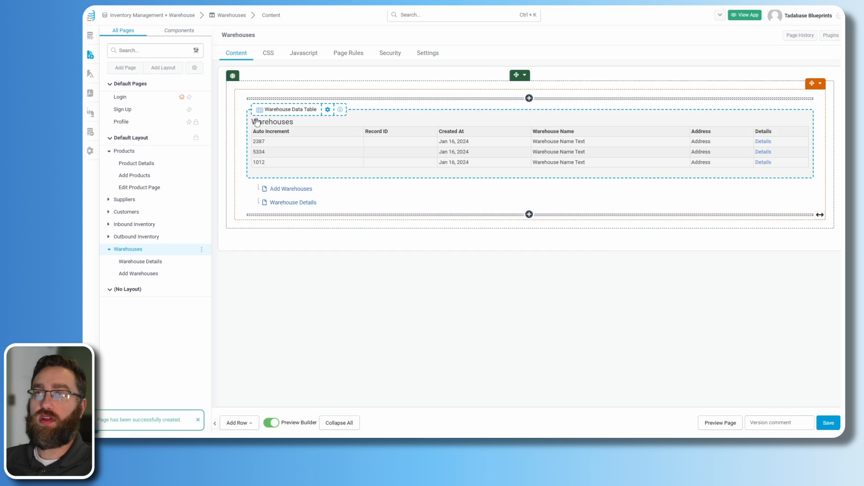
- Create a Storage Locations page in Default Layout Menu showing the Storage Locations table with add and details pages
{"action": "left_click", "coordinate": [125, 68]}
{"action": "triple_click", "coordinate": [322, 168]}
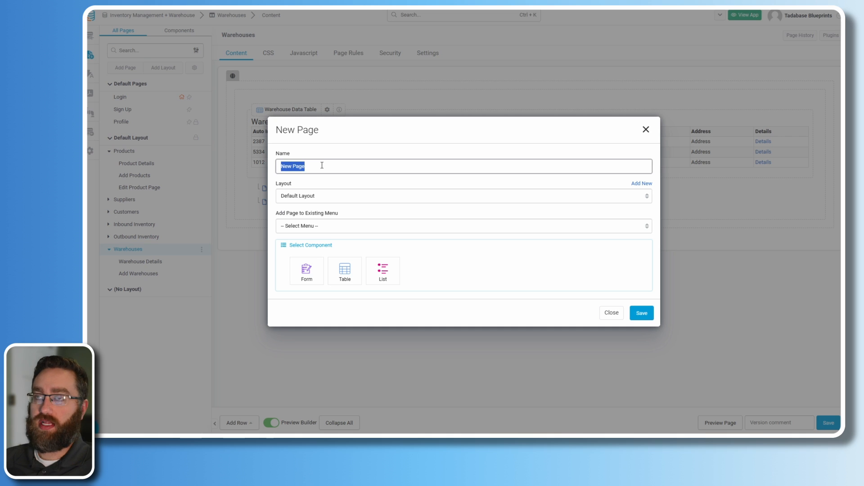
{"action": "type", "text": "Storage Locations"}
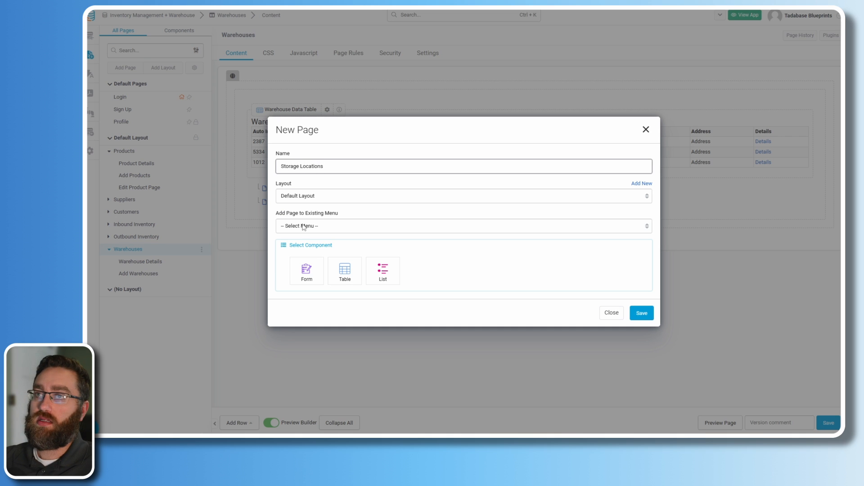
{"action": "left_click", "coordinate": [304, 226]}
{"action": "left_click", "coordinate": [307, 245]}
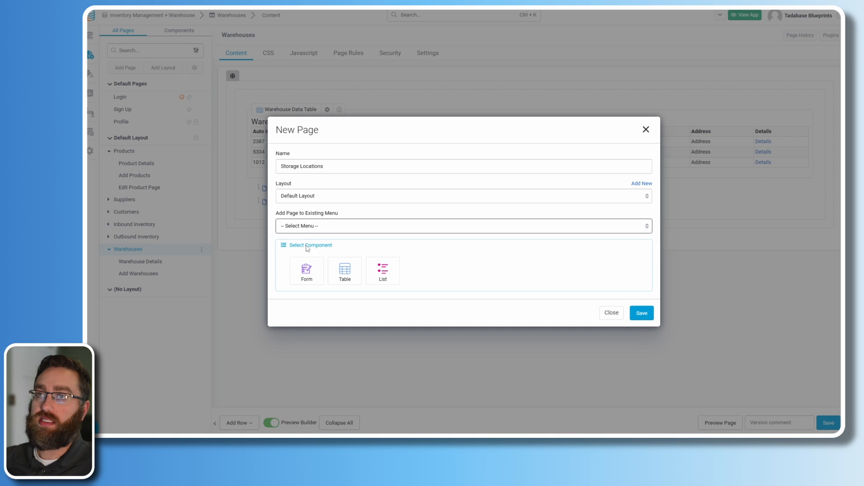
{"action": "left_click", "coordinate": [345, 270]}
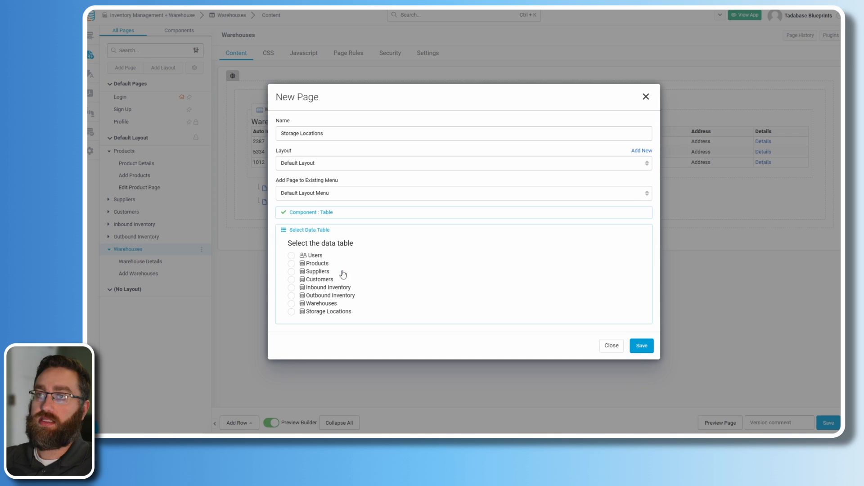
{"action": "left_click", "coordinate": [304, 312]}
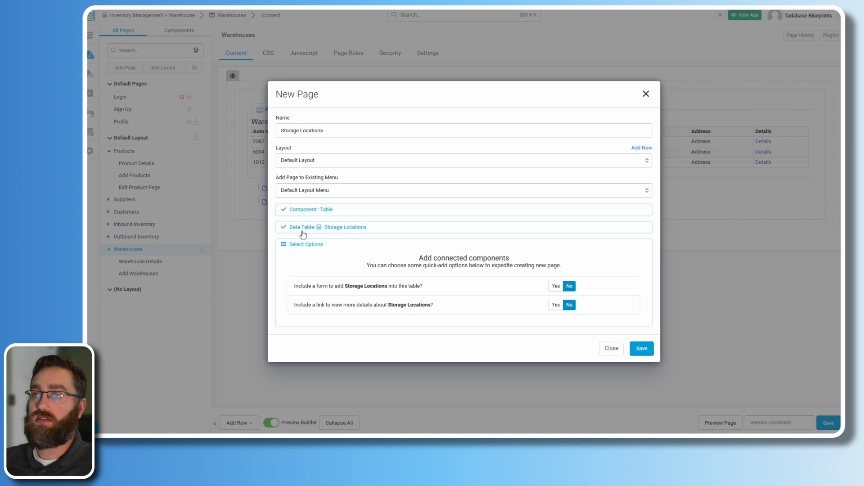
{"action": "left_click", "coordinate": [556, 286]}
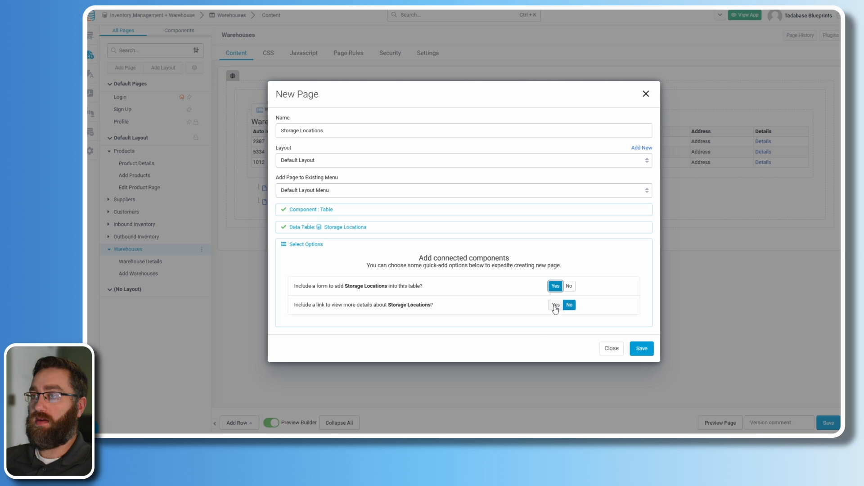
{"action": "left_click", "coordinate": [555, 306]}
{"action": "left_click", "coordinate": [641, 349]}
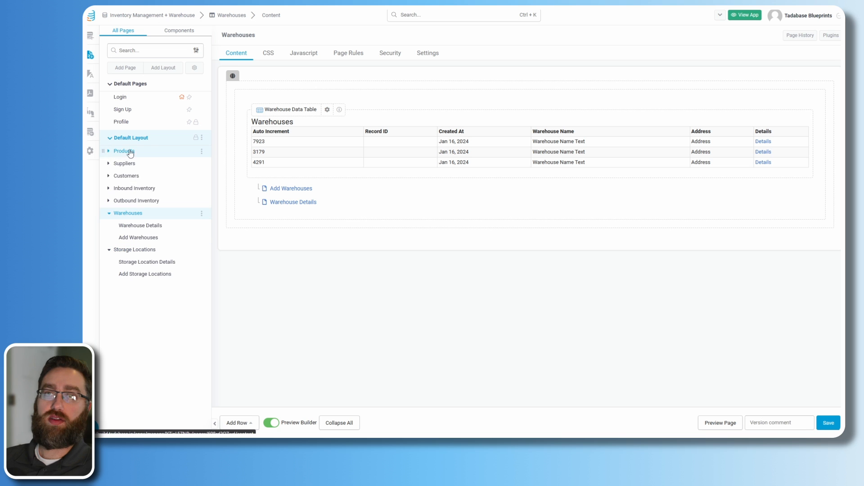
- Rebuild the Add Warehouses form with Warehouse Name and Address fields and save it
{"action": "left_click", "coordinate": [109, 152]}
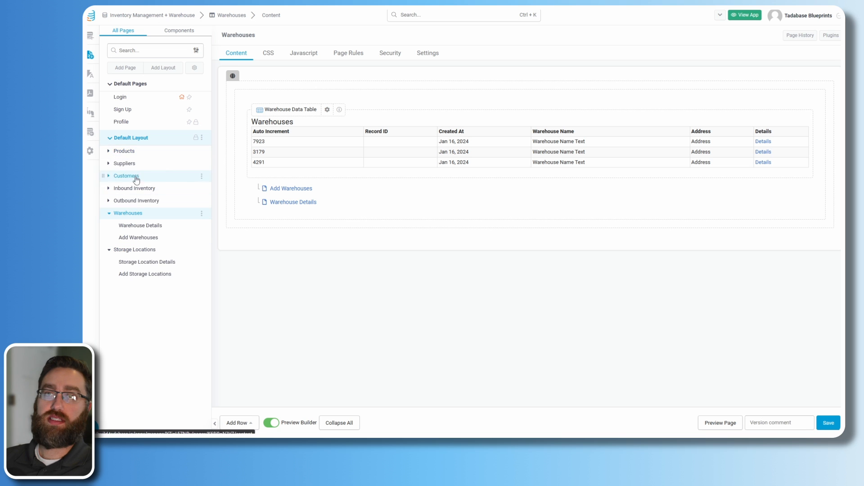
{"action": "left_click", "coordinate": [276, 190]}
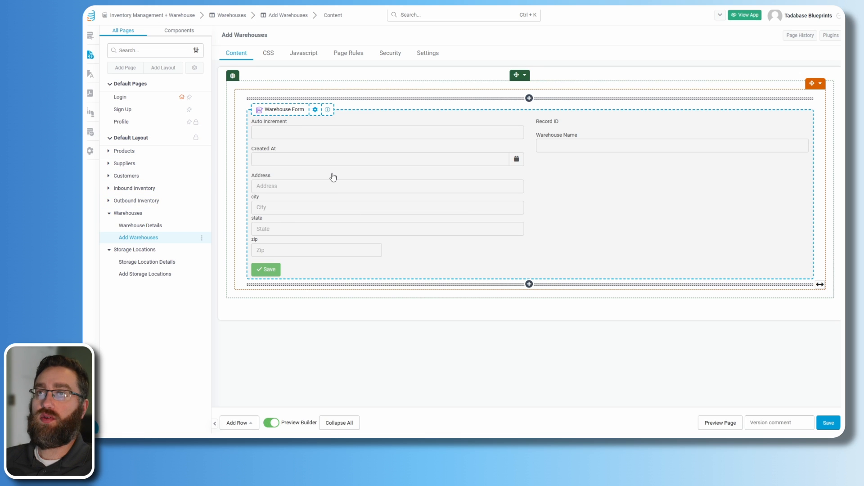
{"action": "left_click", "coordinate": [333, 177]}
{"action": "left_click", "coordinate": [512, 80]}
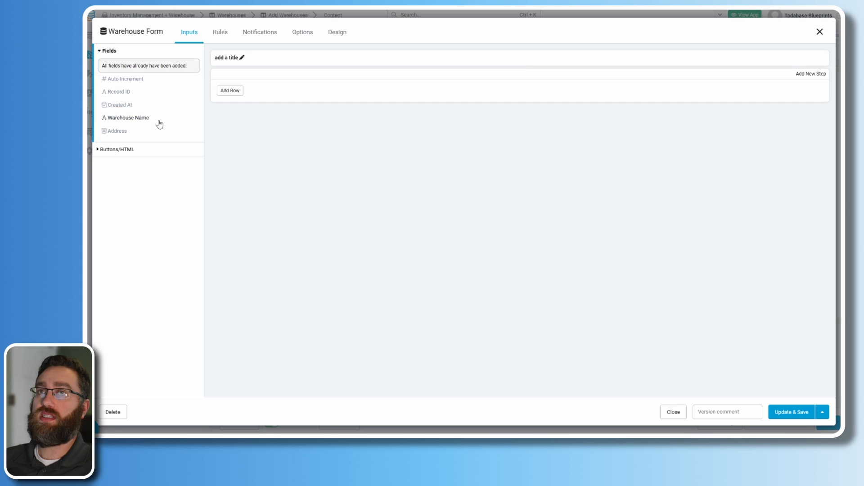
{"action": "left_click", "coordinate": [118, 106]}
{"action": "left_click", "coordinate": [118, 105]}
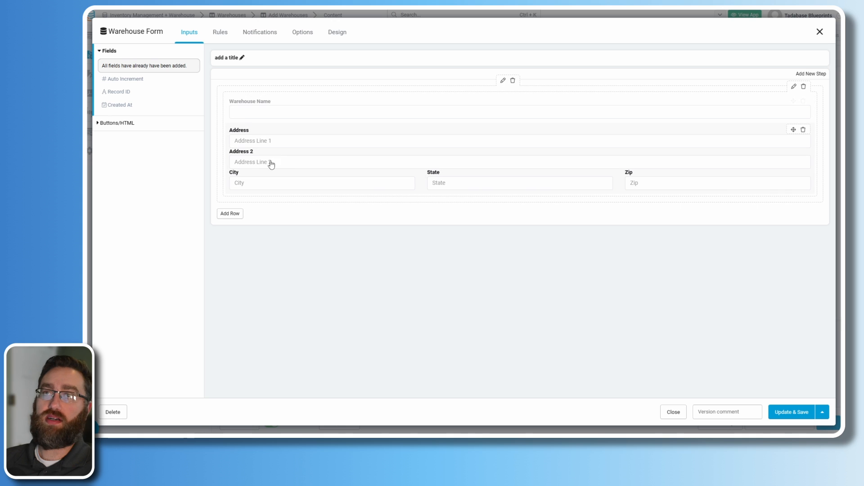
{"action": "left_click", "coordinate": [785, 412]}
- In Warehouse Details, move Address under Warehouse Name and Record ID to the top, then save
{"action": "left_click", "coordinate": [141, 225]}
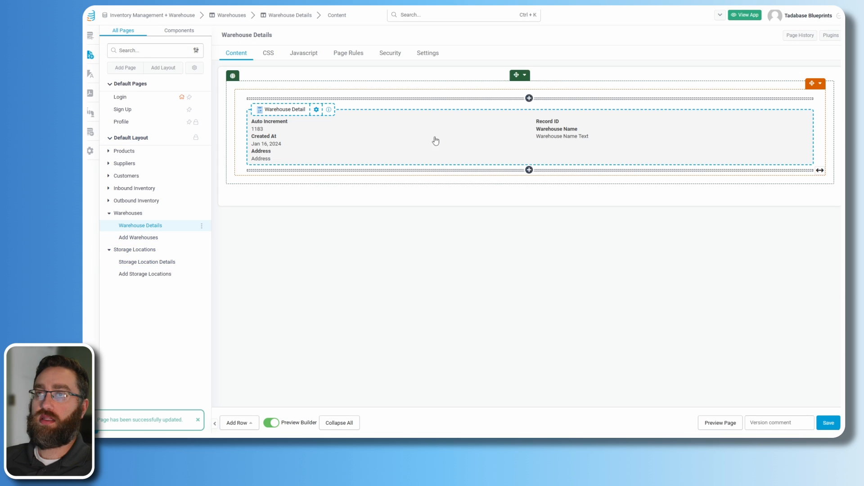
{"action": "left_click", "coordinate": [338, 148]}
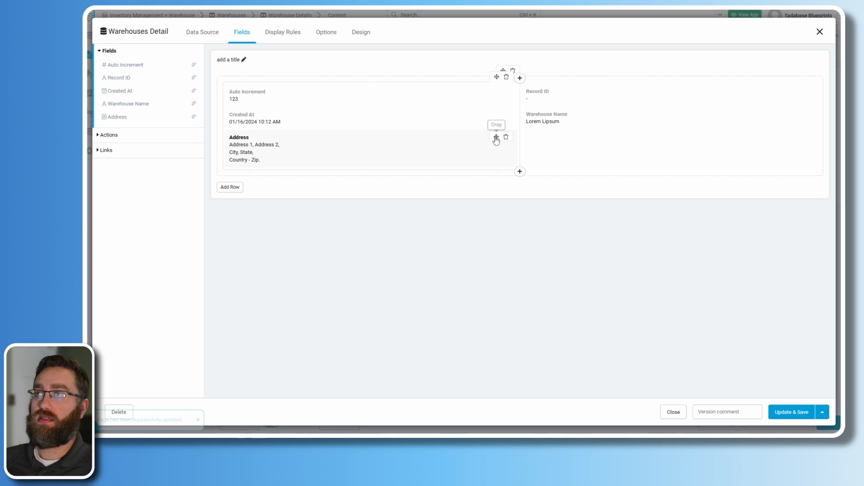
{"action": "left_click_drag", "start_coordinate": [496, 137], "coordinate": [584, 135]}
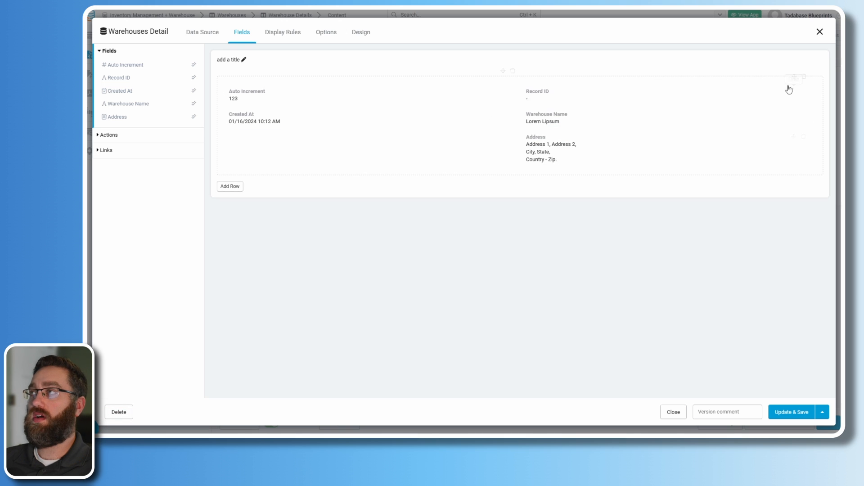
{"action": "left_click_drag", "start_coordinate": [791, 91], "coordinate": [303, 93]}
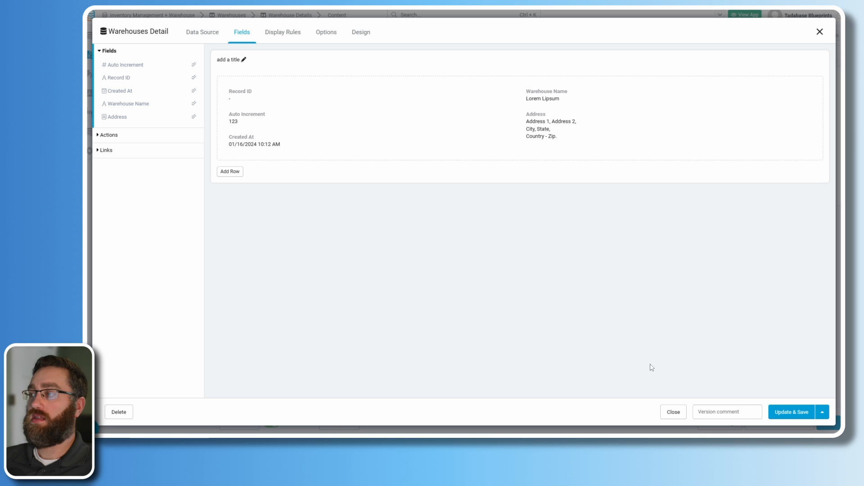
{"action": "left_click", "coordinate": [790, 412]}
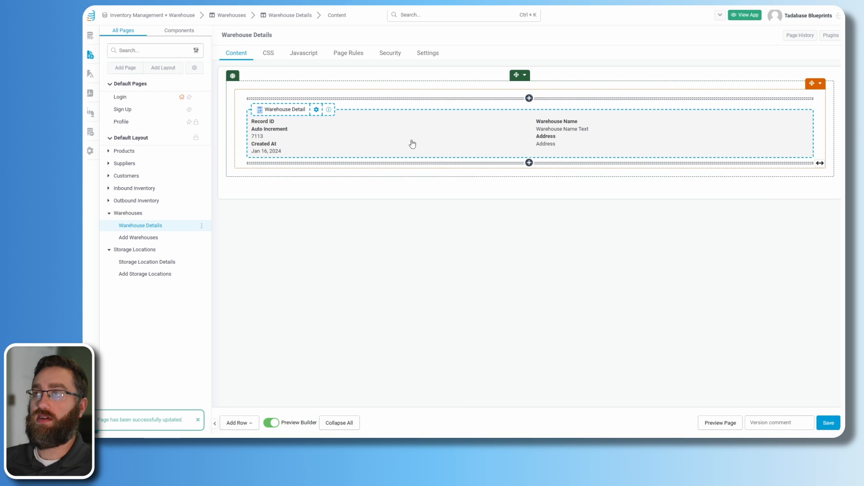
- Shrink the details column to 6/12, save, and add a 6/12 column to its right
{"action": "left_click", "coordinate": [820, 83]}
{"action": "mouse_move", "coordinate": [770, 149]}
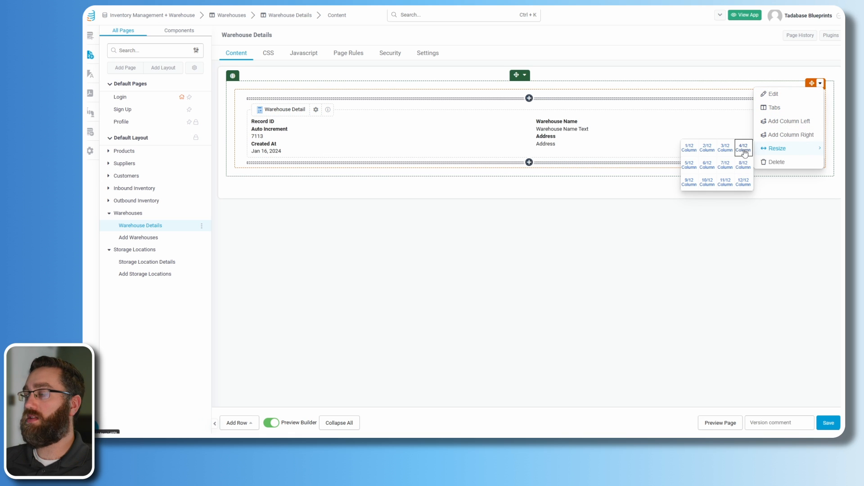
{"action": "left_click", "coordinate": [707, 164]}
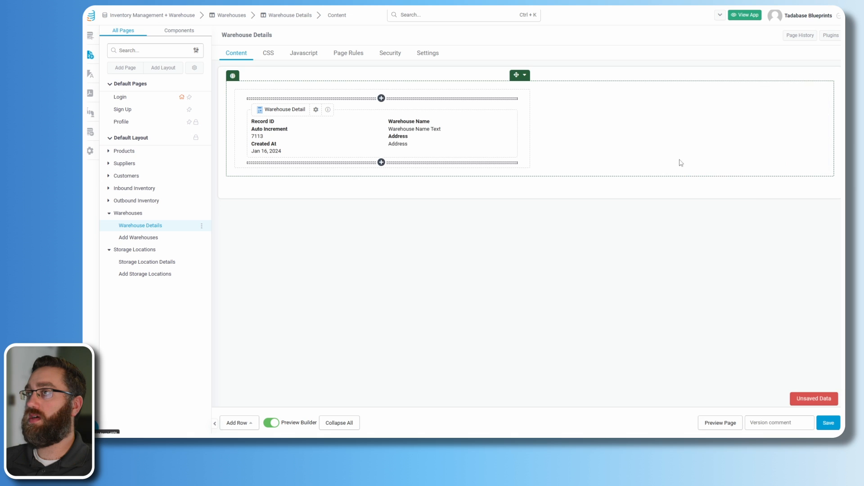
{"action": "left_click", "coordinate": [827, 422]}
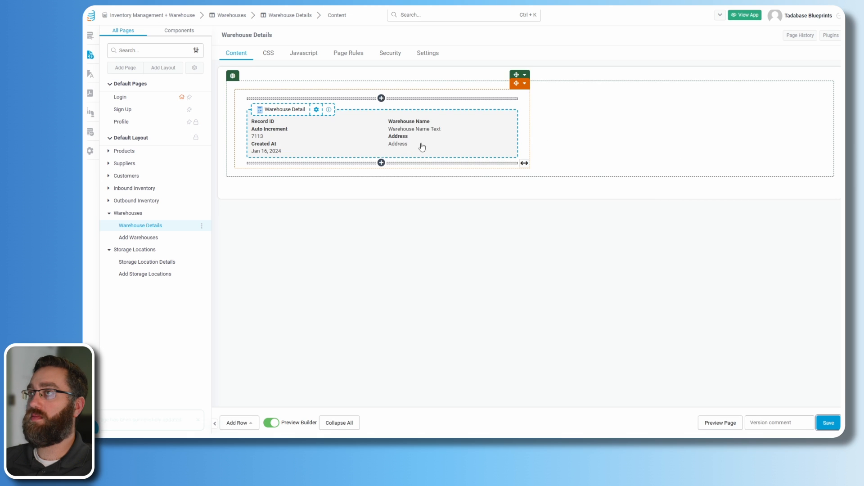
{"action": "left_click", "coordinate": [525, 84]}
{"action": "left_click", "coordinate": [549, 135]}
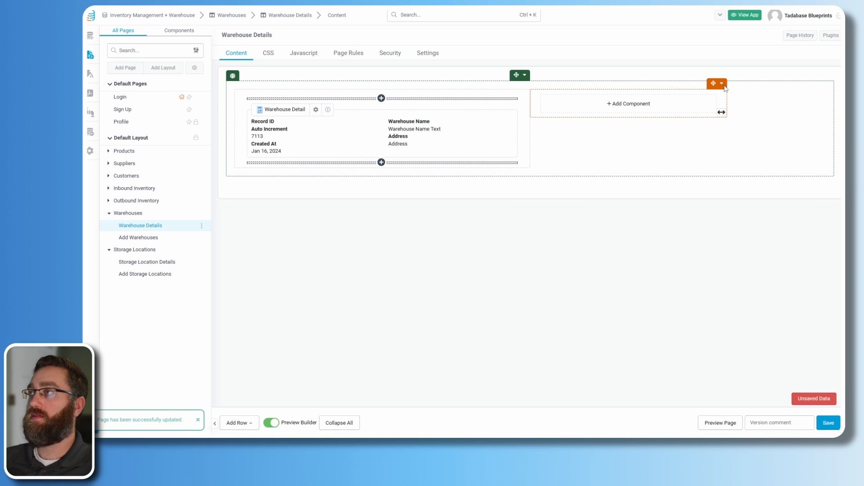
{"action": "left_click", "coordinate": [721, 83]}
{"action": "mouse_move", "coordinate": [754, 150]}
{"action": "left_click", "coordinate": [814, 165]}
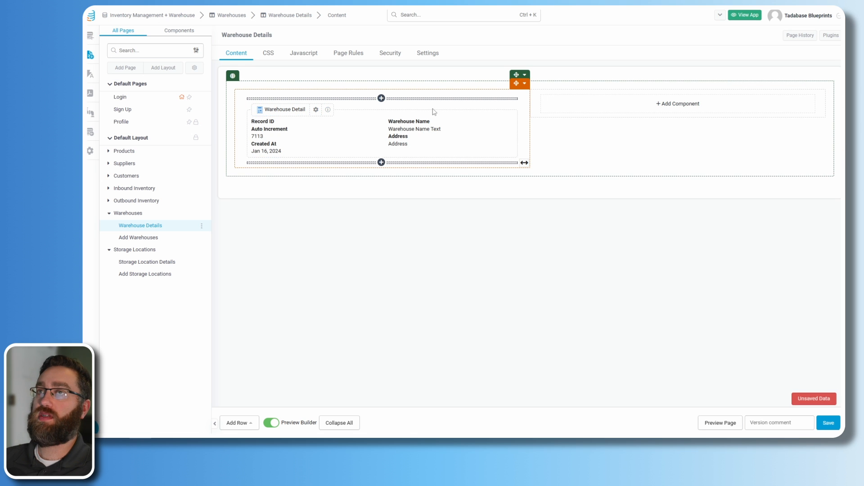
- Add a Warehouse Location single map of the Address field, pins labelled by Warehouse Name, and save
{"action": "left_click", "coordinate": [635, 110]}
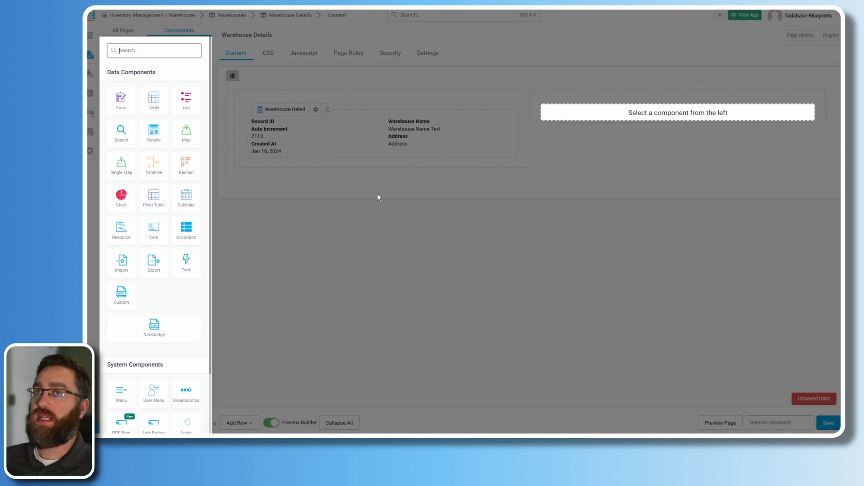
{"action": "left_click", "coordinate": [122, 166]}
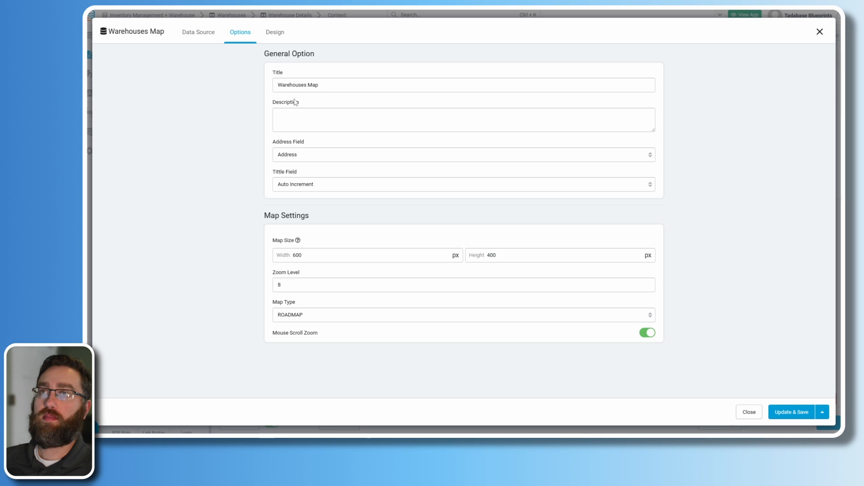
{"action": "left_click", "coordinate": [323, 153]}
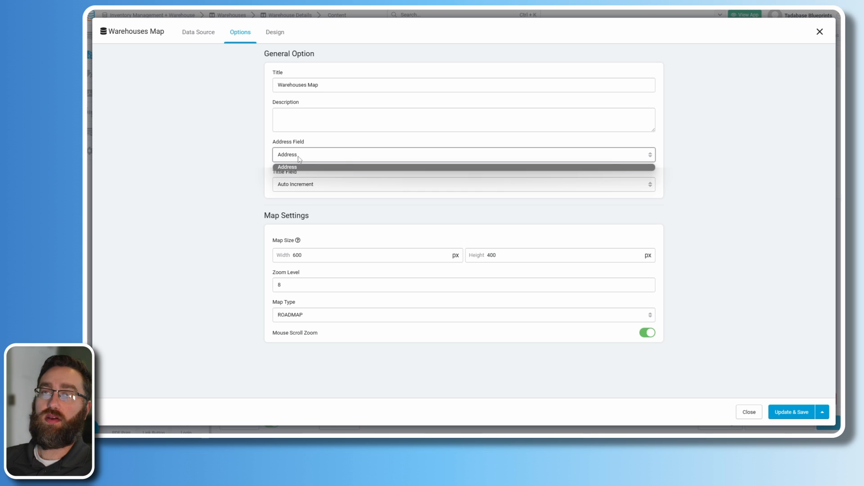
{"action": "left_click", "coordinate": [265, 146]}
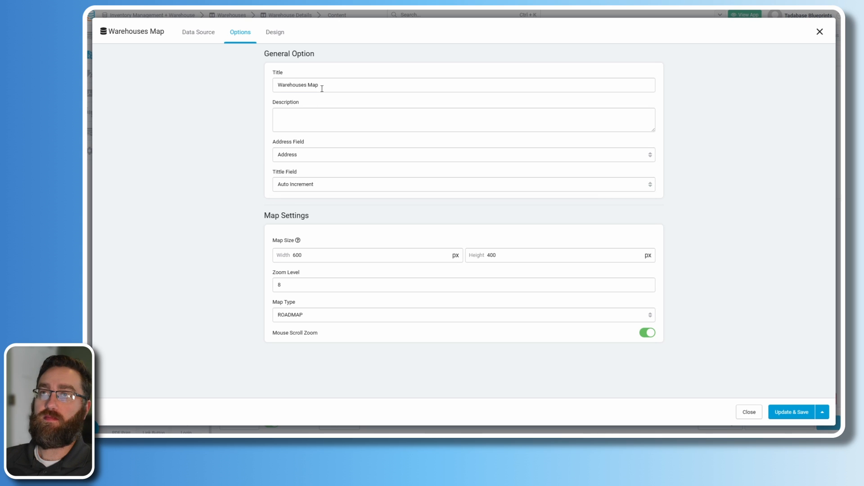
{"action": "left_click_drag", "start_coordinate": [322, 88], "coordinate": [308, 93]}
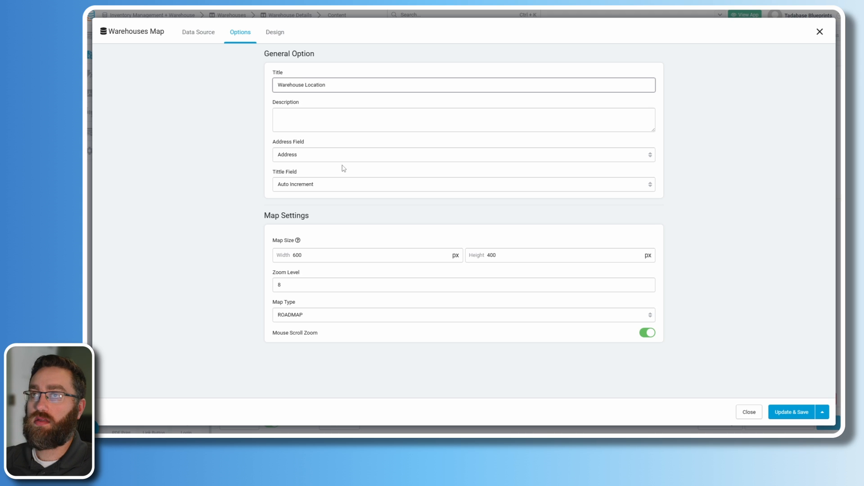
{"action": "left_click", "coordinate": [328, 191]}
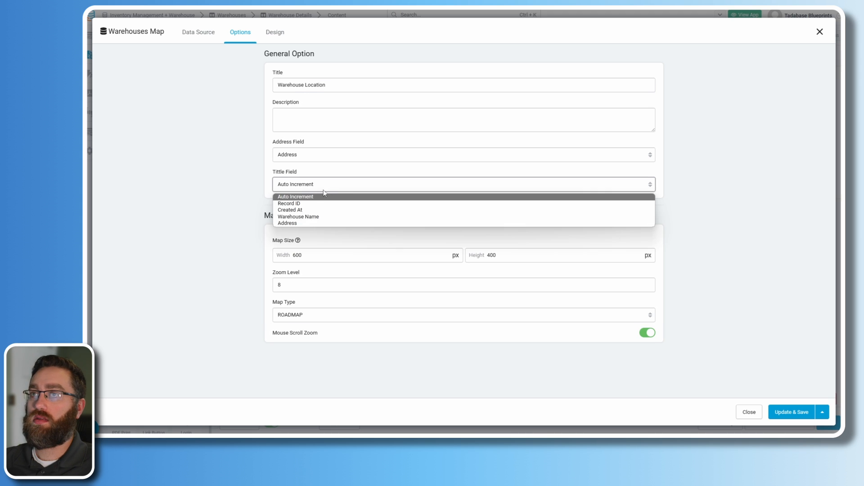
{"action": "left_click", "coordinate": [306, 215]}
{"action": "left_click", "coordinate": [776, 414]}
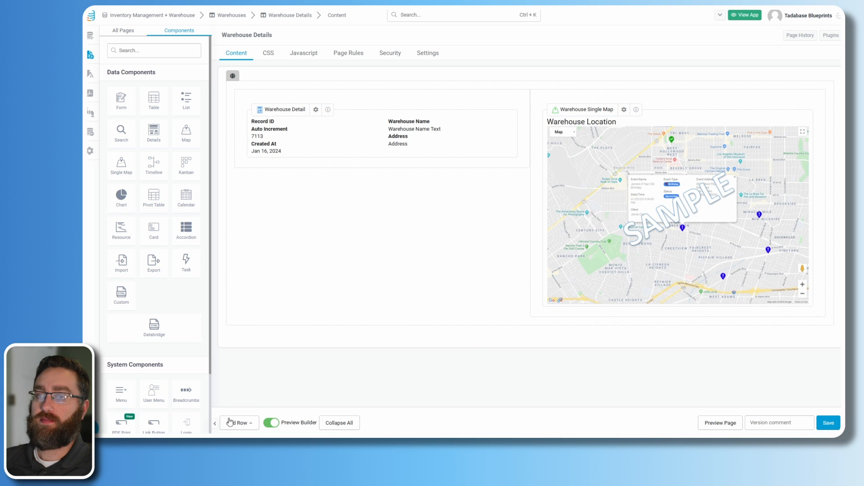
- Check the Product Details page's table layout, then return to Warehouse Details
{"action": "left_click", "coordinate": [123, 30]}
{"action": "left_click", "coordinate": [110, 151]}
{"action": "left_click", "coordinate": [135, 163]}
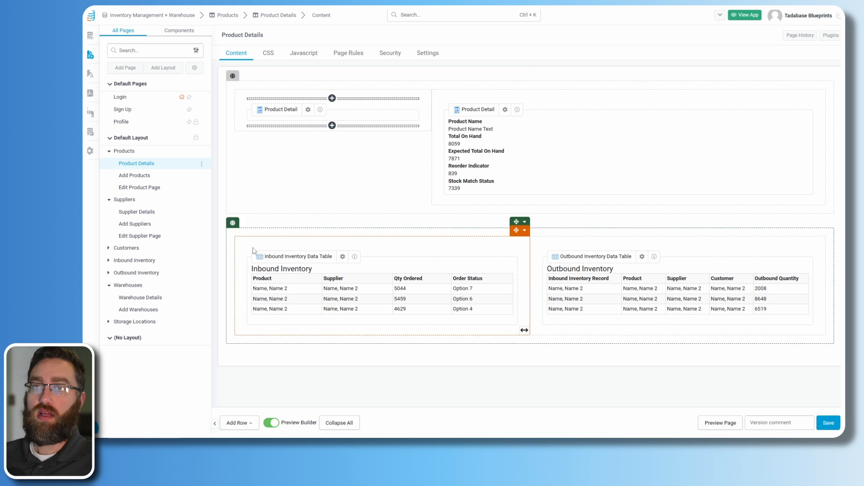
{"action": "left_click", "coordinate": [128, 297]}
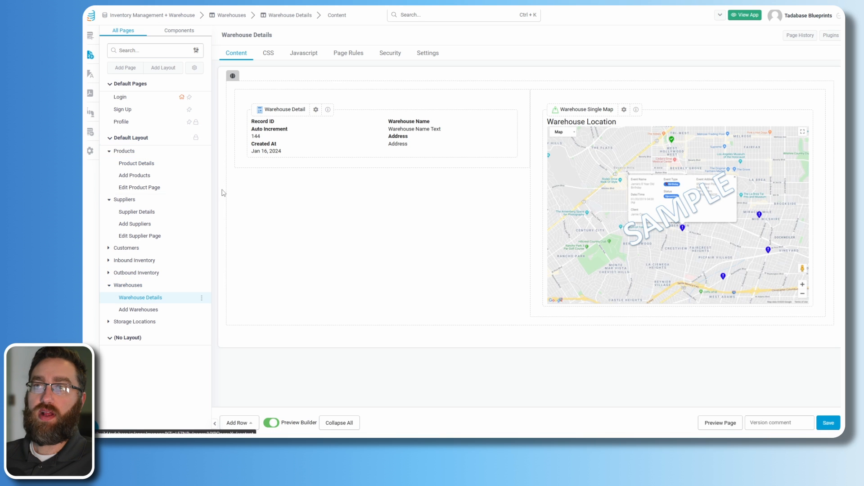
- Add a two-column row below the map with a table of this warehouse's Inbound Inventory
{"action": "left_click", "coordinate": [245, 423]}
{"action": "left_click", "coordinate": [247, 347]}
{"action": "left_click", "coordinate": [334, 359]}
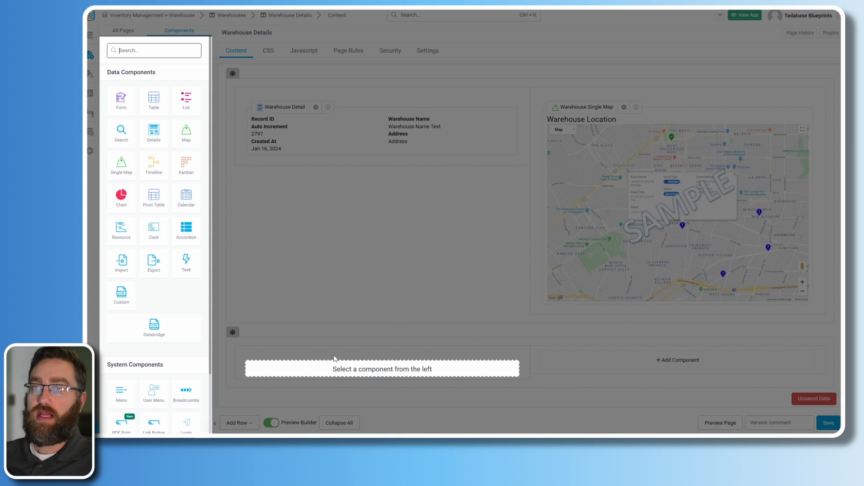
{"action": "left_click", "coordinate": [153, 99]}
{"action": "left_click", "coordinate": [312, 95]}
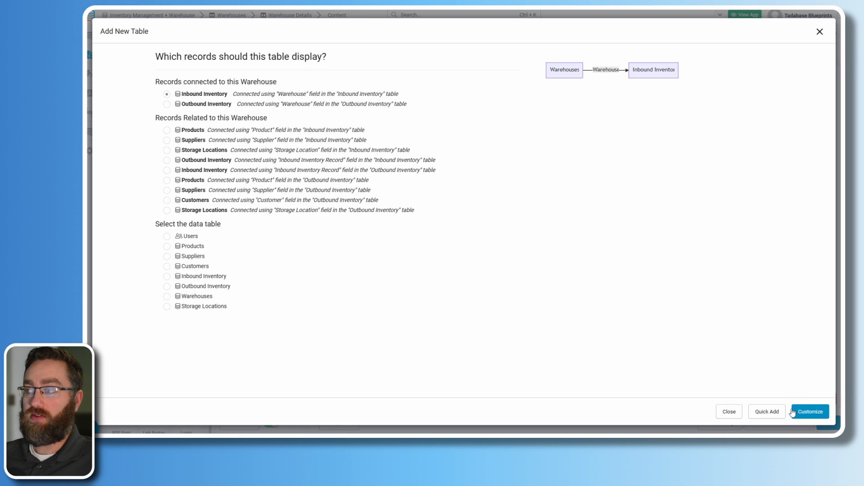
{"action": "left_click", "coordinate": [808, 411]}
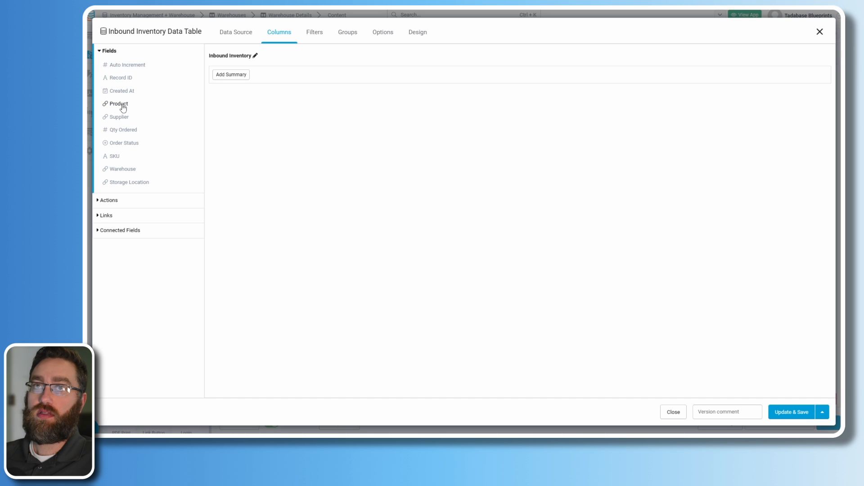
- Show SKU, Product, Supplier, Qty Ordered, Order Status and Storage Location columns, SKU first, and save
{"action": "left_click", "coordinate": [118, 105]}
{"action": "left_click", "coordinate": [121, 117]}
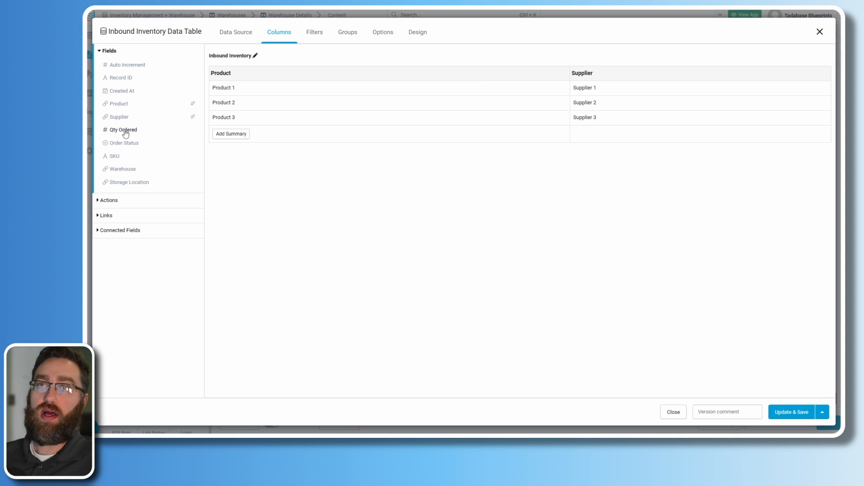
{"action": "left_click", "coordinate": [124, 130]}
{"action": "left_click", "coordinate": [123, 143]}
{"action": "left_click", "coordinate": [119, 158]}
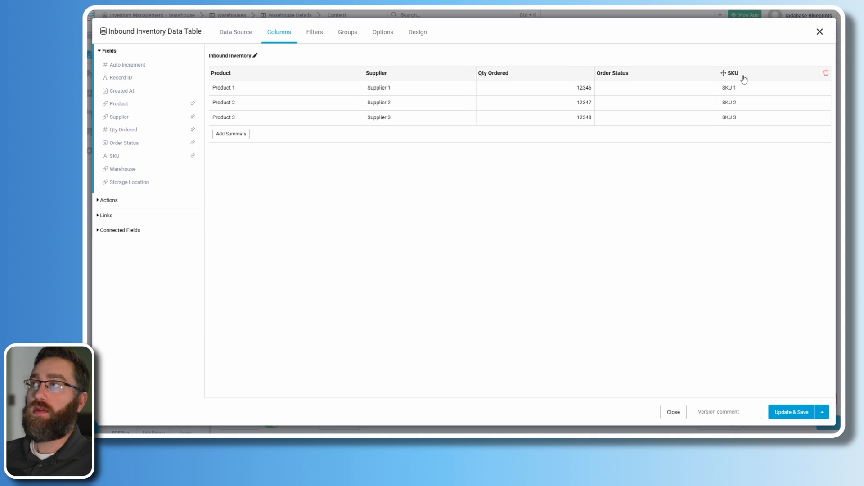
{"action": "left_click_drag", "start_coordinate": [742, 78], "coordinate": [221, 78]}
{"action": "left_click", "coordinate": [130, 182]}
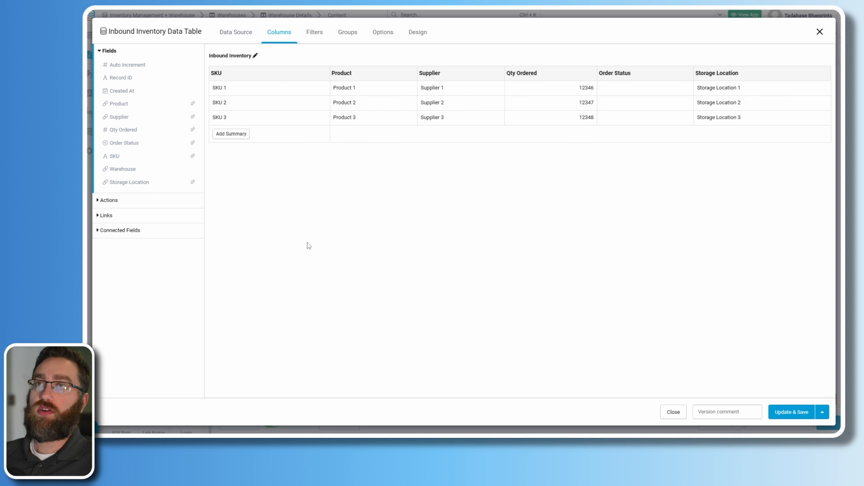
{"action": "left_click", "coordinate": [791, 412]}
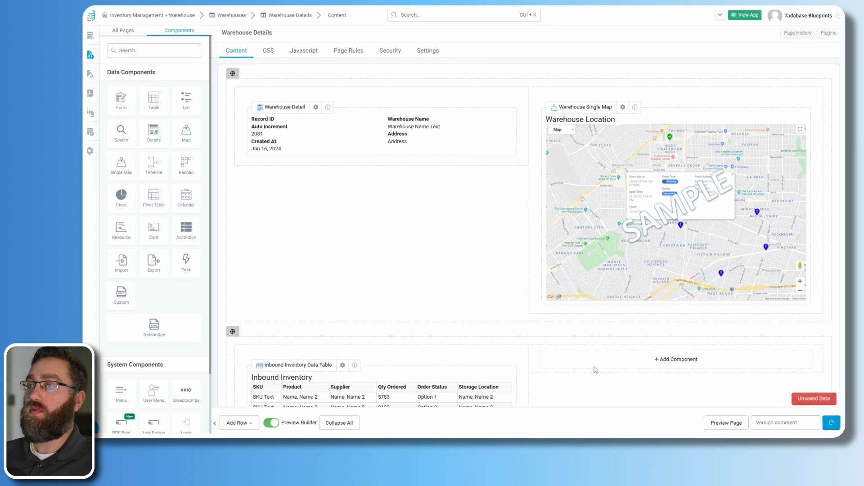
- Add a table of this warehouse's Outbound Inventory in the empty right column
{"action": "scroll", "coordinate": [592, 366], "scroll_direction": "down", "scroll_amount": 2}
{"action": "left_click", "coordinate": [644, 292]}
{"action": "left_click", "coordinate": [152, 103]}
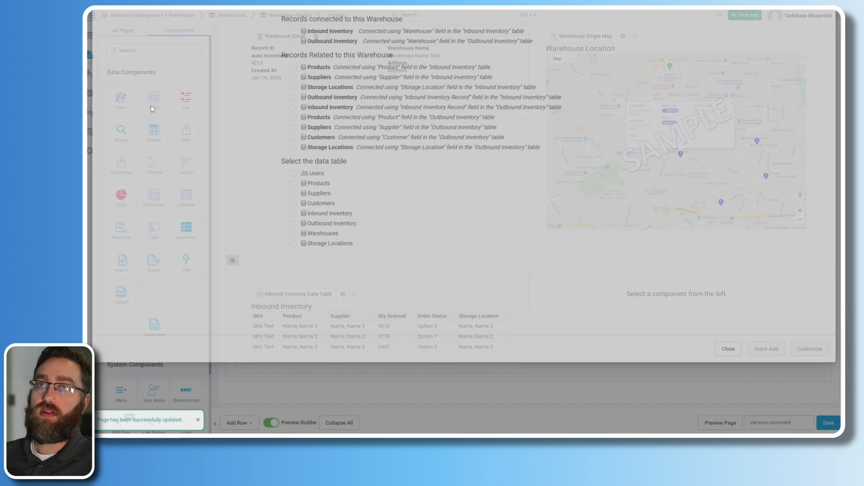
{"action": "left_click", "coordinate": [332, 104]}
{"action": "left_click", "coordinate": [810, 411]}
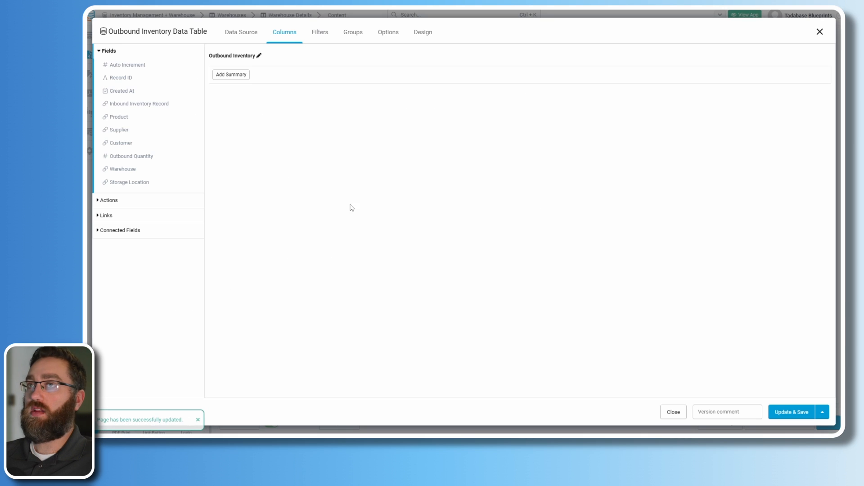
- Give it Product, Supplier, Customer, Outbound Quantity and Storage Location columns and save
{"action": "left_click", "coordinate": [119, 117]}
{"action": "left_click", "coordinate": [119, 130]}
{"action": "left_click", "coordinate": [121, 144]}
{"action": "left_click", "coordinate": [130, 156]}
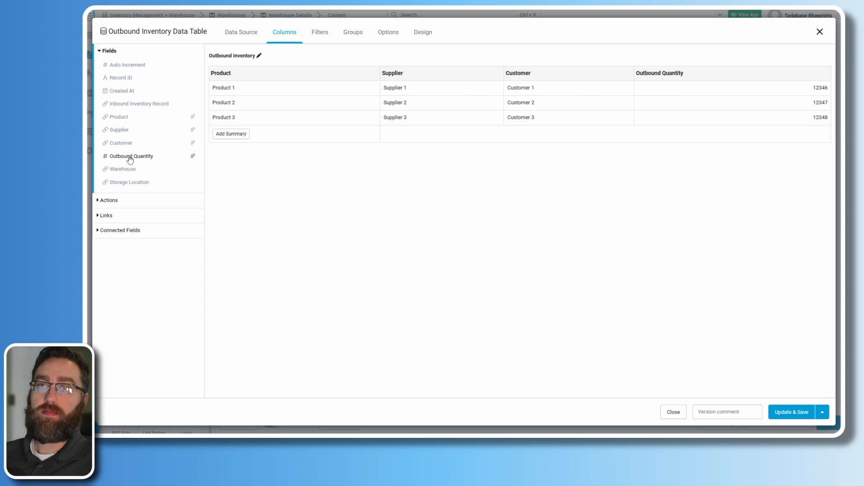
{"action": "left_click", "coordinate": [129, 182]}
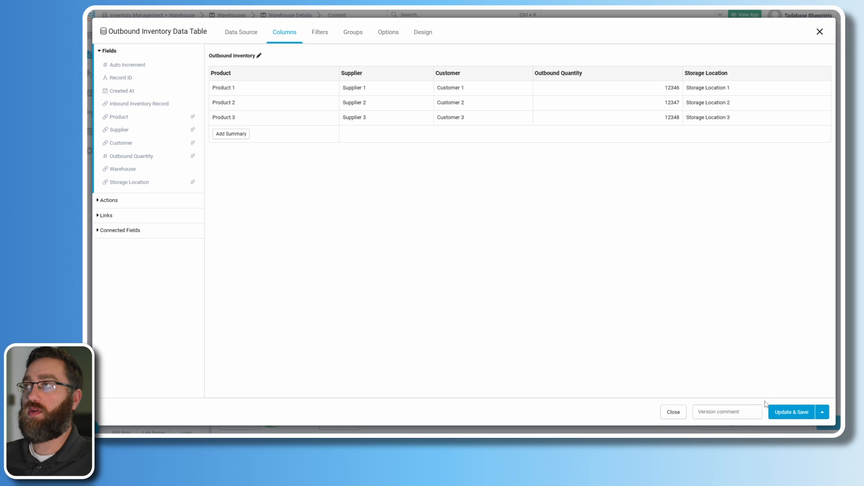
{"action": "left_click", "coordinate": [788, 412]}
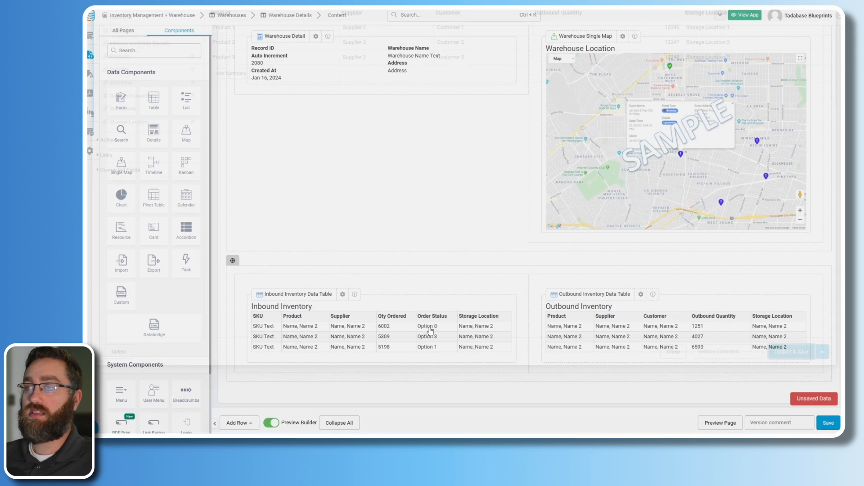
- Review both inventory tables on the page, then bring up the app's page list
{"action": "scroll", "coordinate": [335, 310], "scroll_direction": "up", "scroll_amount": 3}
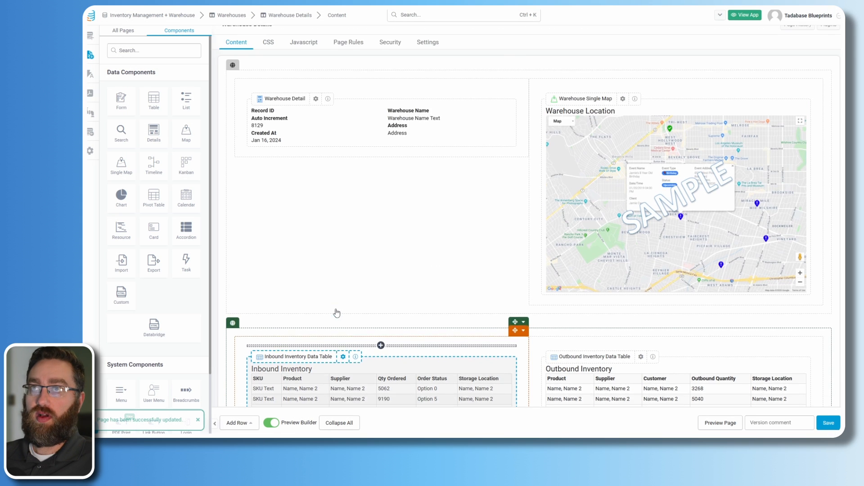
{"action": "scroll", "coordinate": [326, 150], "scroll_direction": "down", "scroll_amount": 2}
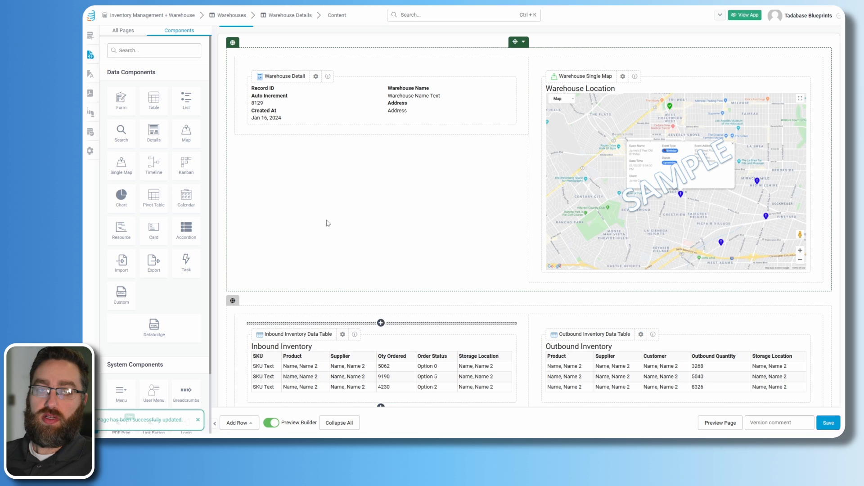
{"action": "scroll", "coordinate": [327, 223], "scroll_direction": "down", "scroll_amount": 1}
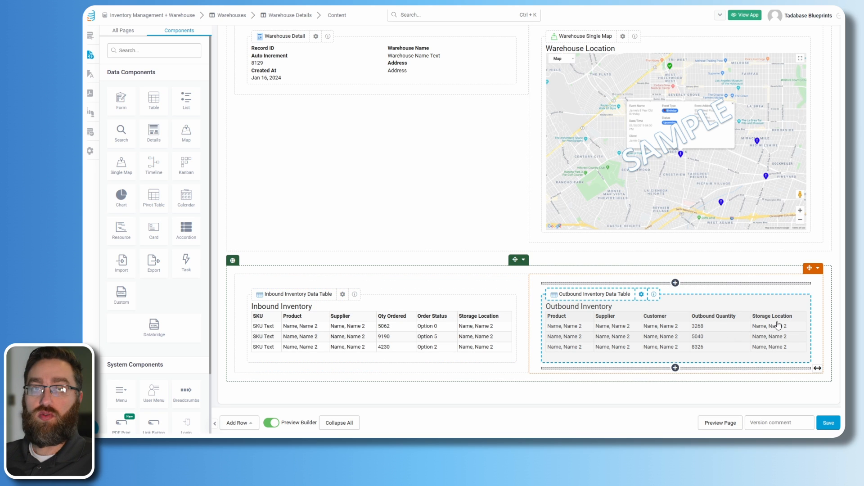
{"action": "left_click", "coordinate": [123, 30]}
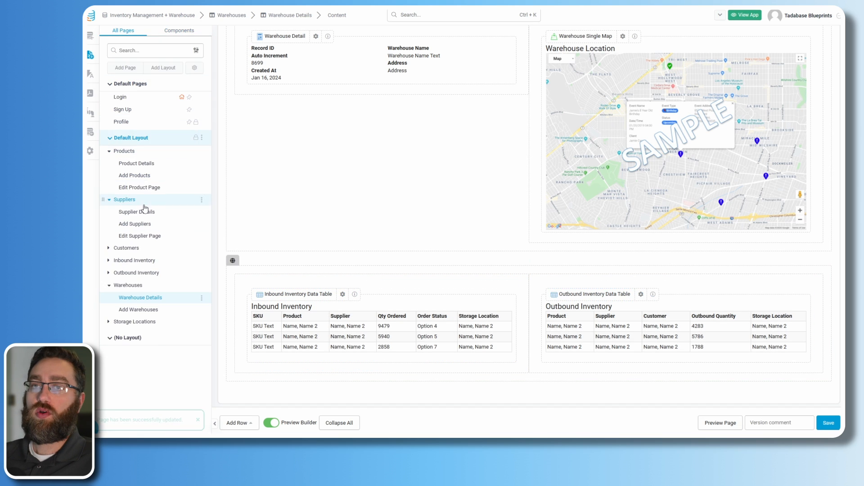
- Replace the Add Storage Locations form's fields with only Storage Location Name, save, and open Storage Location Details
{"action": "left_click", "coordinate": [131, 322]}
{"action": "left_click", "coordinate": [139, 347]}
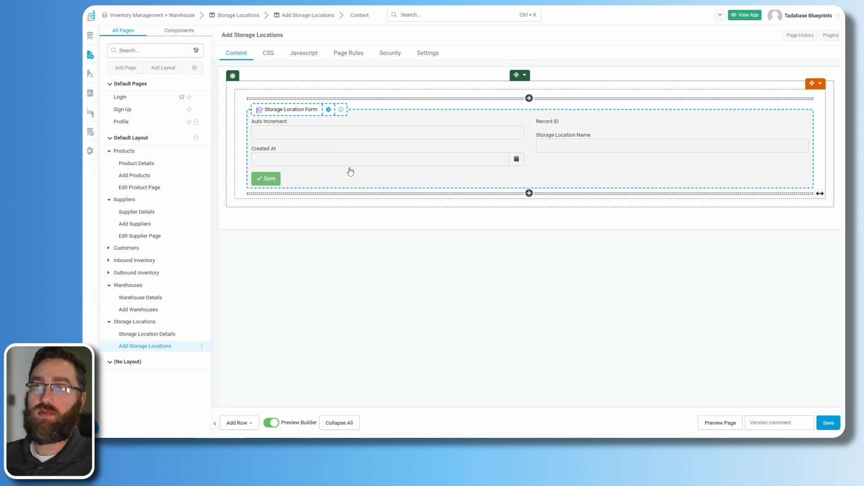
{"action": "left_click", "coordinate": [344, 165]}
{"action": "left_click", "coordinate": [512, 80]}
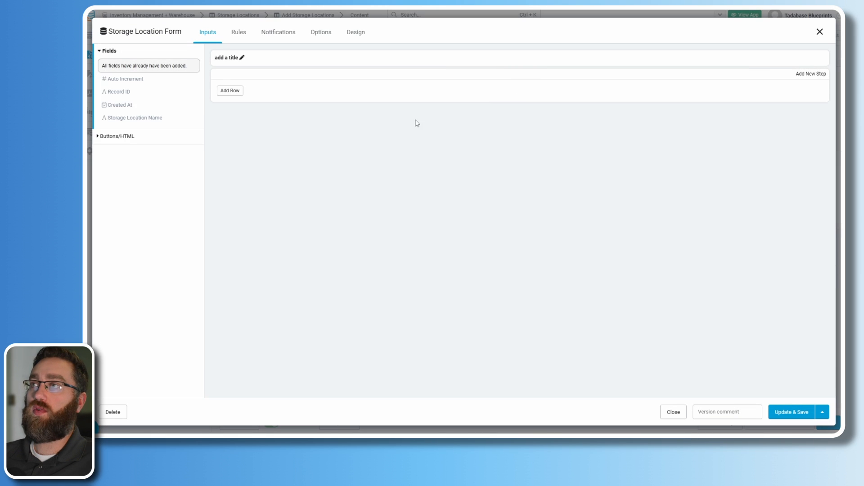
{"action": "left_click", "coordinate": [132, 104]}
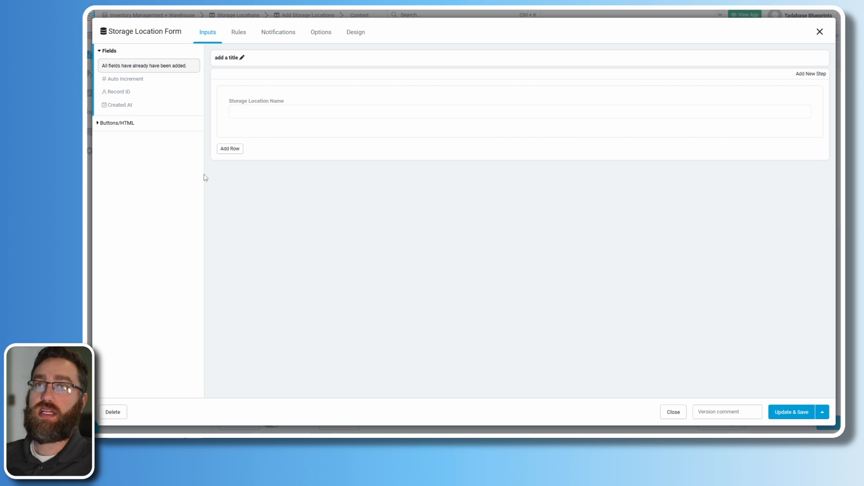
{"action": "left_click", "coordinate": [782, 406]}
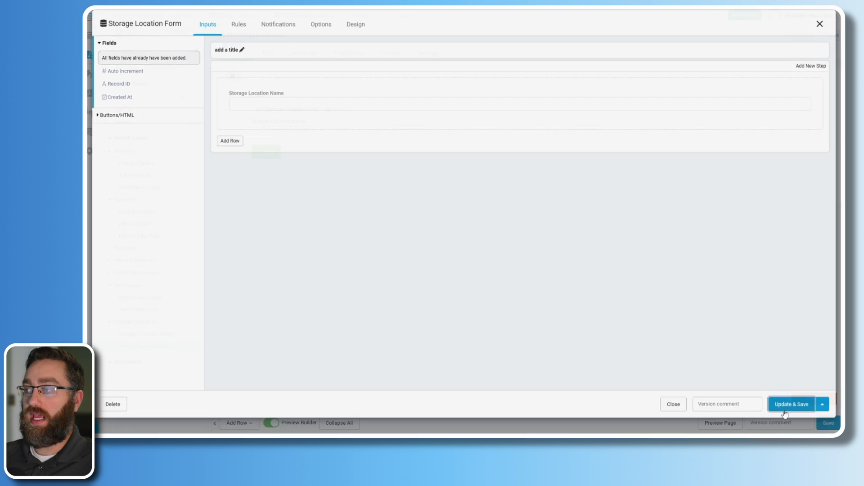
{"action": "left_click", "coordinate": [130, 335]}
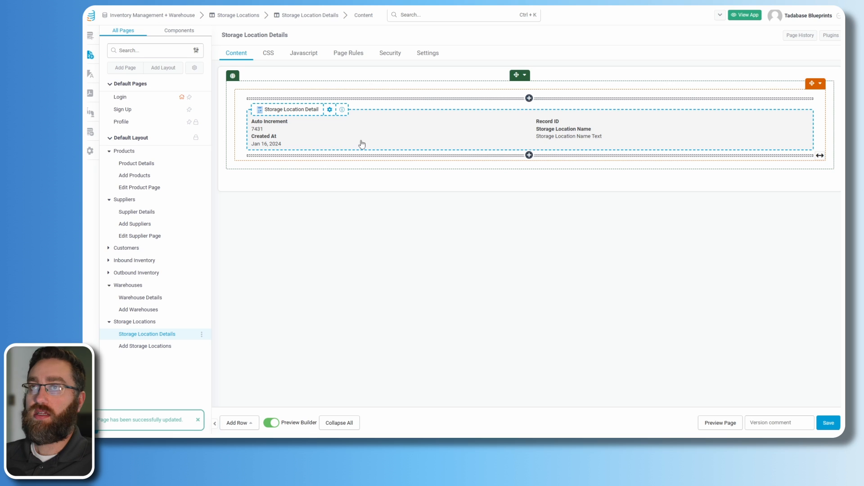
- Move Record ID to the top of the detail fields, save, and add a two-column row below
{"action": "left_click_drag", "start_coordinate": [794, 91], "coordinate": [369, 91]}
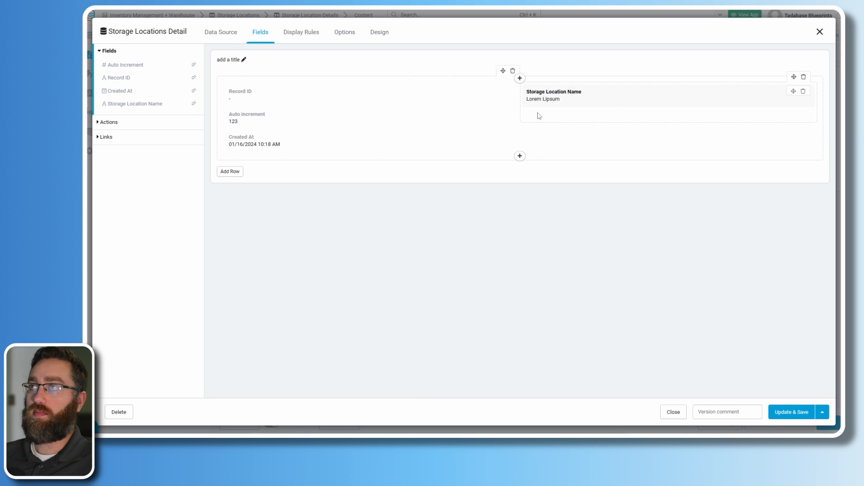
{"action": "left_click", "coordinate": [780, 415]}
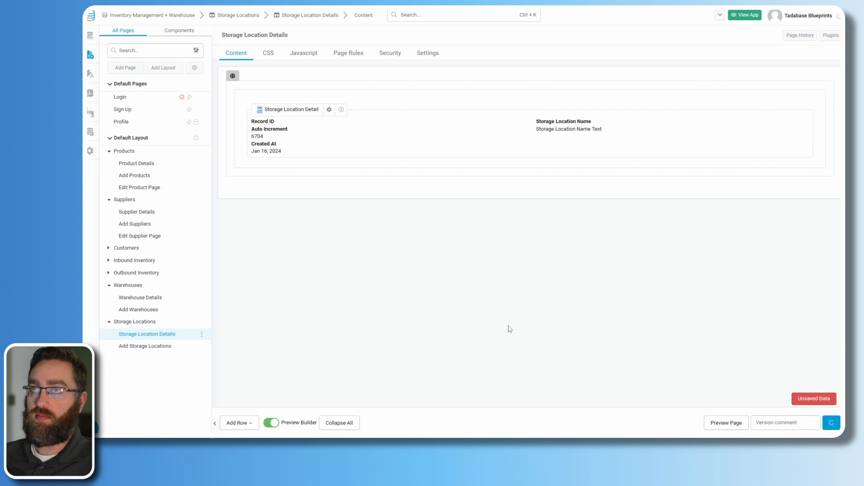
{"action": "left_click", "coordinate": [237, 422]}
{"action": "left_click", "coordinate": [243, 346]}
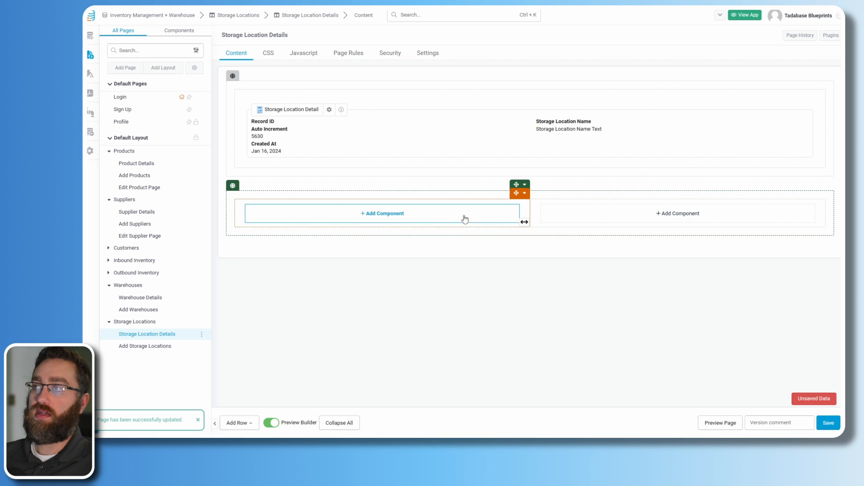
- Place a table of this location's connected Inbound Inventory in the left column
{"action": "left_click", "coordinate": [386, 218]}
{"action": "left_click", "coordinate": [148, 93]}
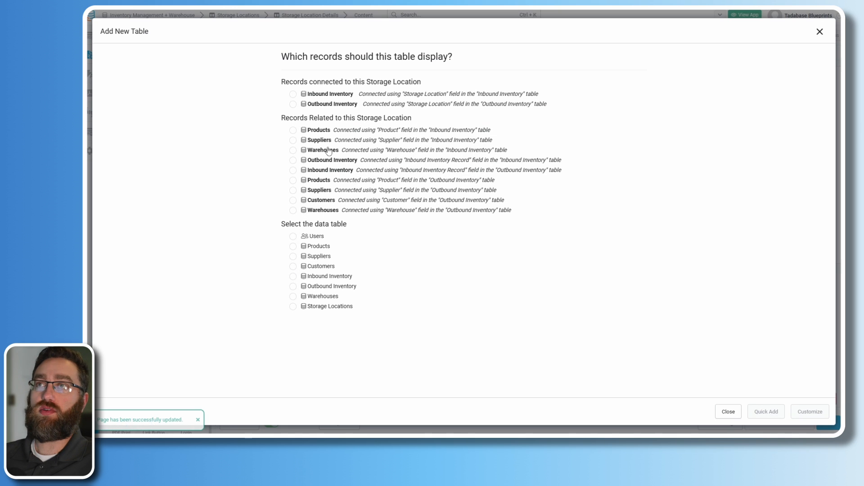
{"action": "left_click", "coordinate": [293, 95]}
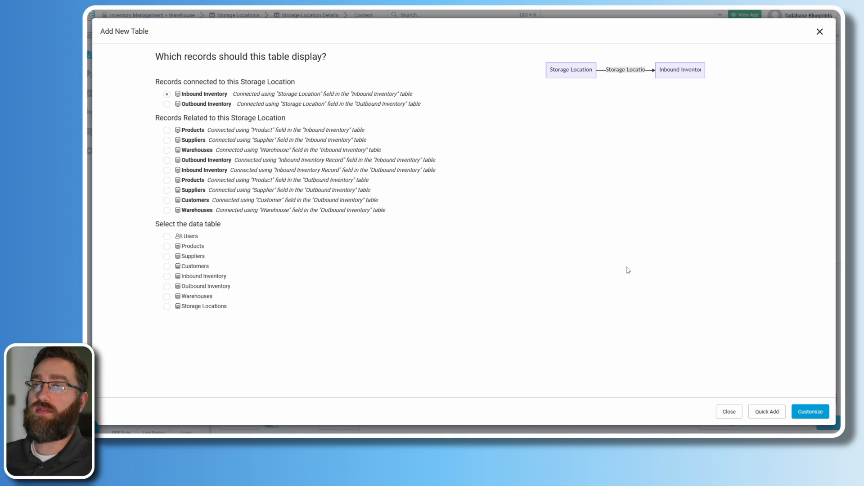
{"action": "left_click", "coordinate": [817, 411]}
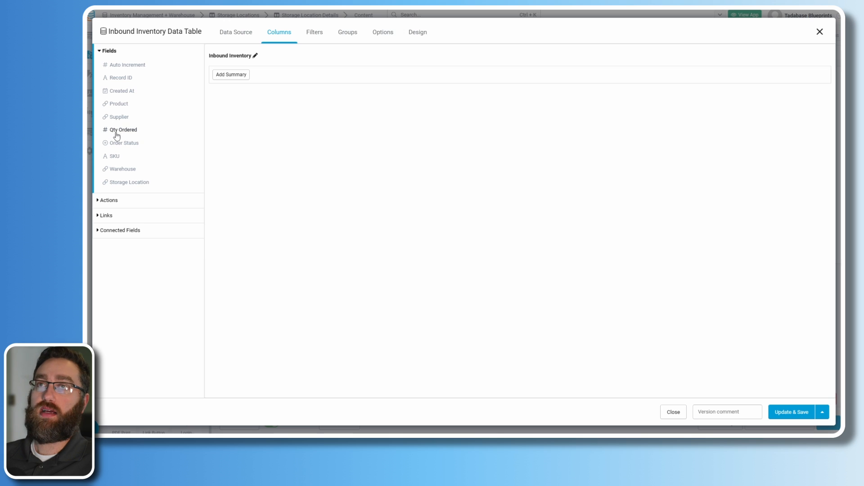
- Show Product, Supplier, Qty Ordered, Order Status, SKU and Warehouse columns and save the table
{"action": "left_click", "coordinate": [121, 109]}
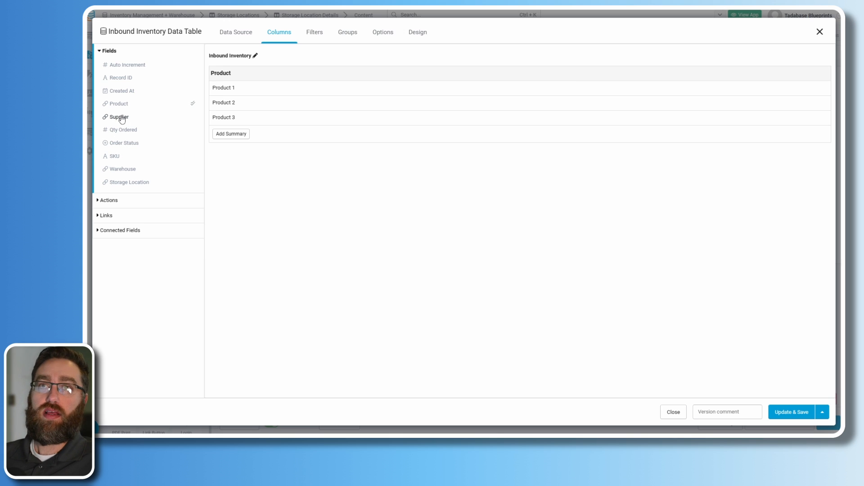
{"action": "left_click", "coordinate": [121, 118]}
{"action": "left_click", "coordinate": [121, 131]}
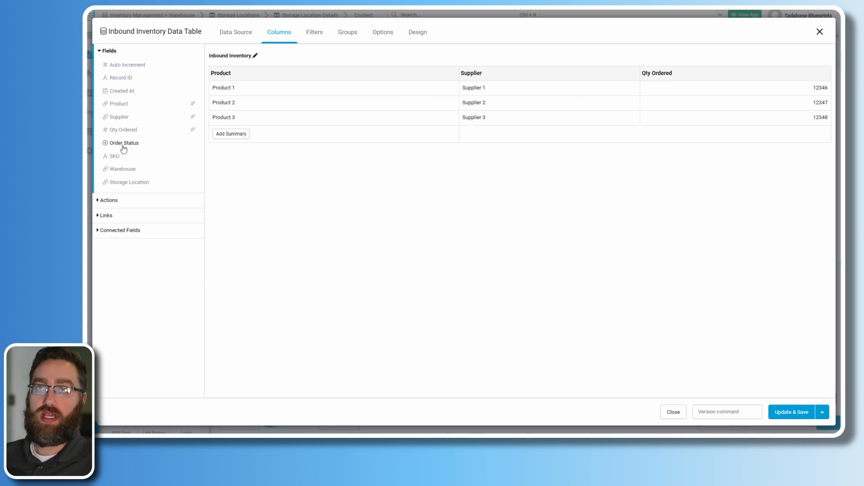
{"action": "left_click", "coordinate": [120, 144]}
{"action": "left_click", "coordinate": [119, 157]}
{"action": "left_click", "coordinate": [121, 168]}
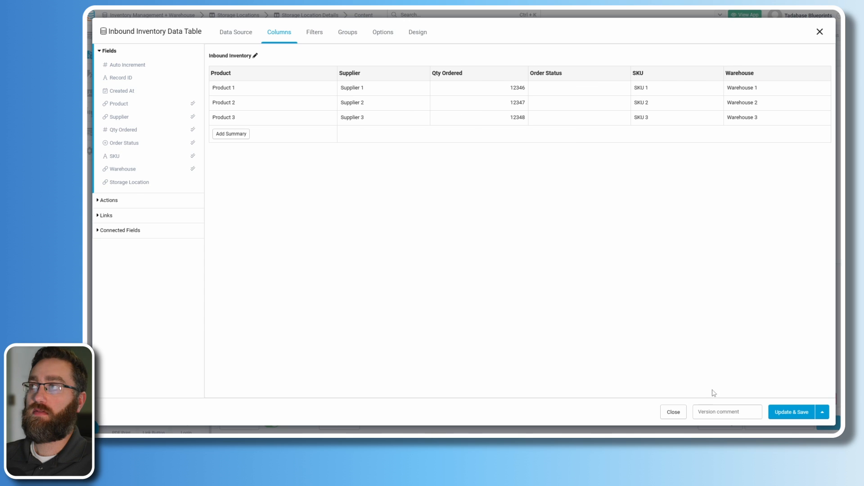
{"action": "left_click", "coordinate": [791, 412]}
- Place a table of this location's connected Outbound Inventory in the right column
{"action": "left_click", "coordinate": [644, 216]}
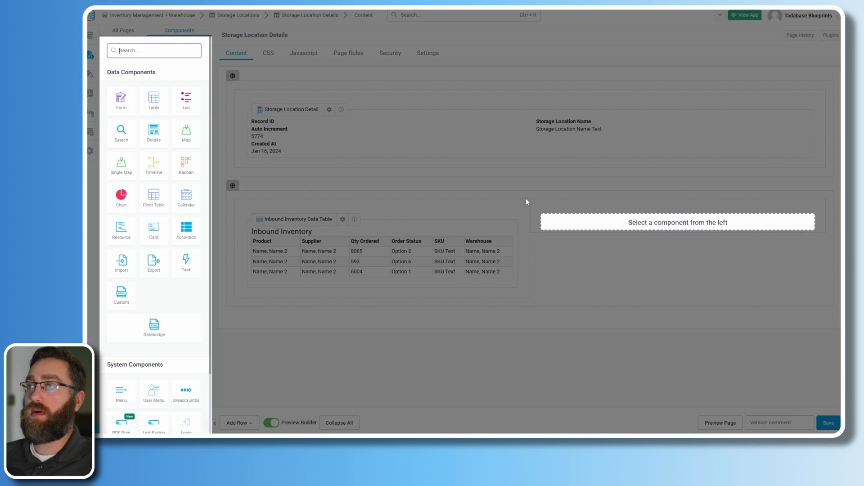
{"action": "left_click", "coordinate": [153, 101]}
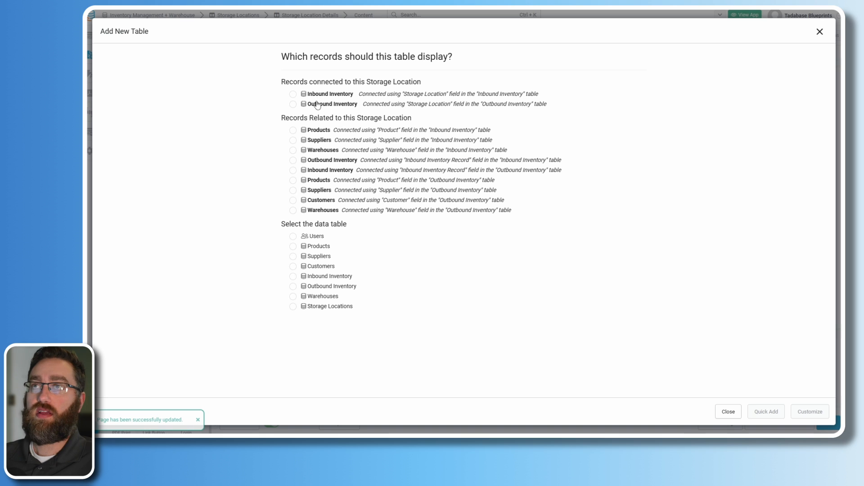
{"action": "left_click", "coordinate": [317, 105]}
{"action": "left_click", "coordinate": [810, 411]}
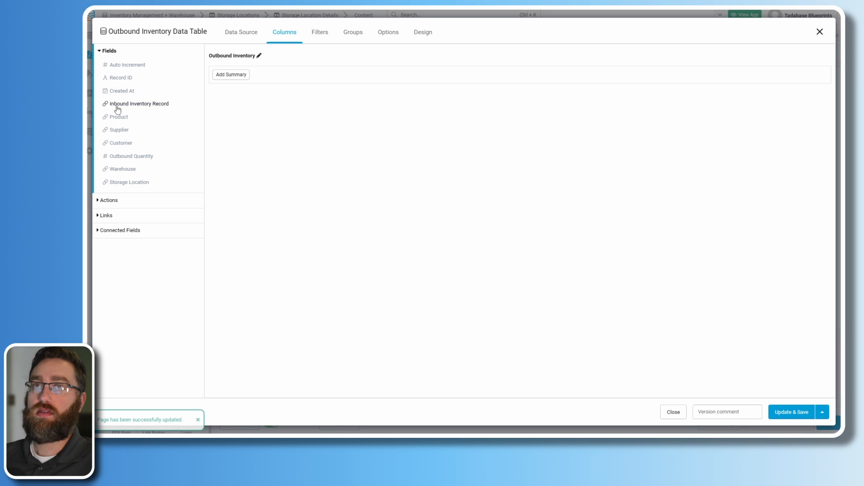
- Set its columns to Product, Supplier, Customer, Outbound Quantity and Warehouse, dropping Storage Location, and save
{"action": "left_click", "coordinate": [122, 144]}
{"action": "left_click", "coordinate": [128, 157]}
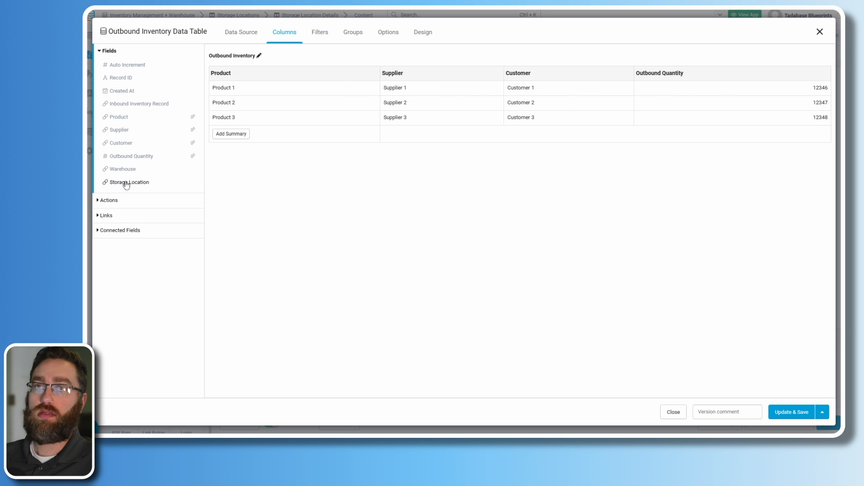
{"action": "left_click", "coordinate": [129, 182]}
{"action": "left_click", "coordinate": [122, 171]}
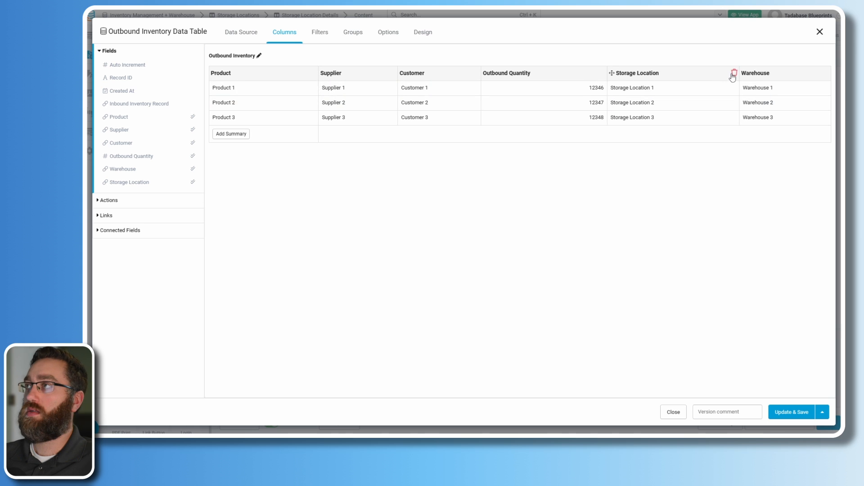
{"action": "left_click", "coordinate": [734, 74]}
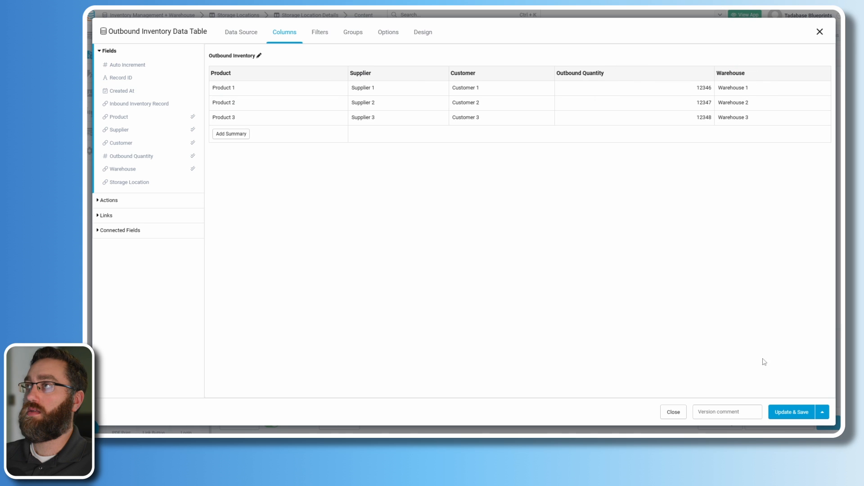
{"action": "left_click", "coordinate": [785, 411]}
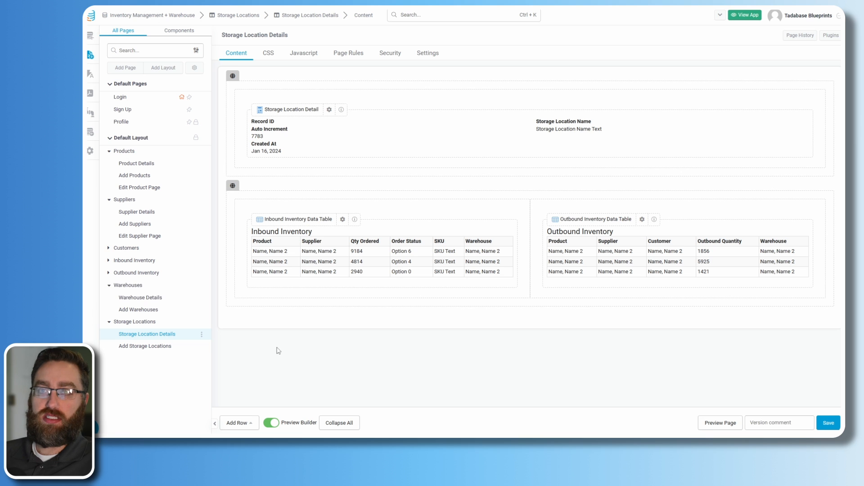
- View the Warehouses and Storage Locations pages, then expand the Inbound Inventory pages
{"action": "left_click", "coordinate": [137, 290]}
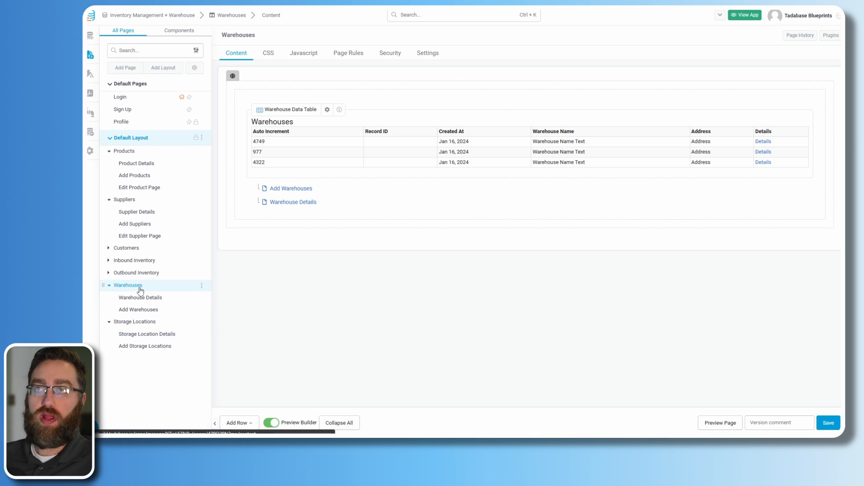
{"action": "left_click", "coordinate": [148, 323]}
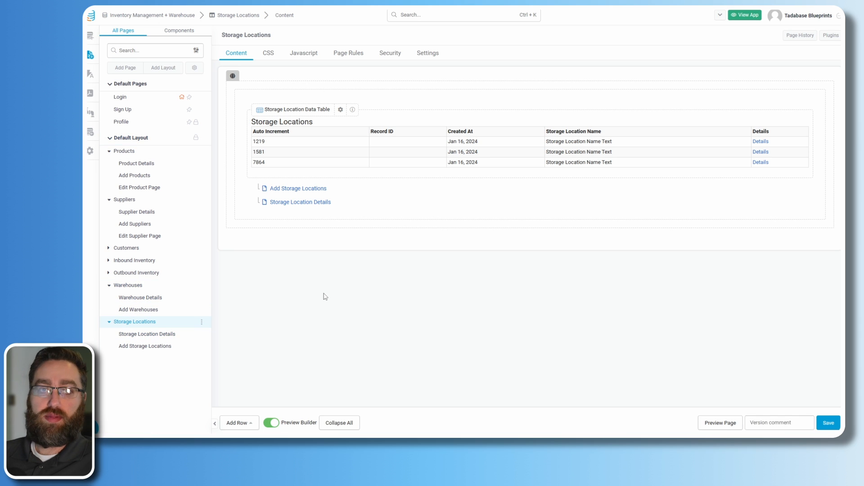
{"action": "left_click", "coordinate": [109, 260]}
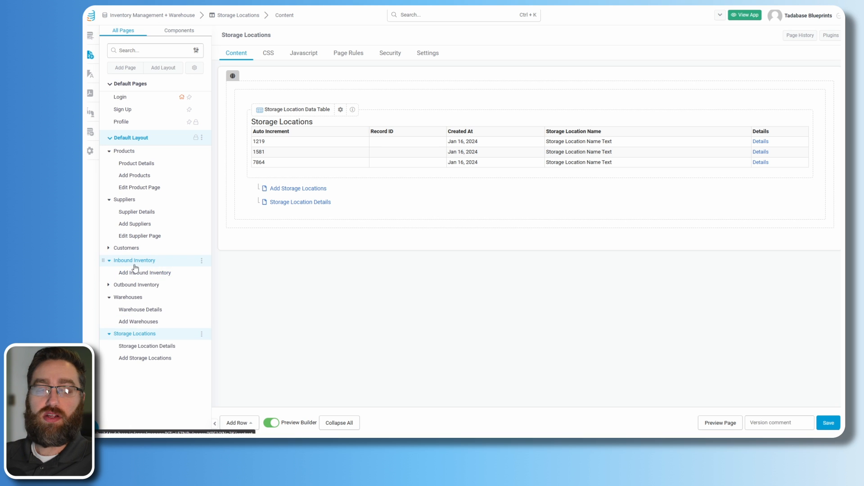
- In the data tables, inspect the first Outbound Inventory record's Supplier, Warehouse and Storage Location values
{"action": "left_click", "coordinate": [90, 42]}
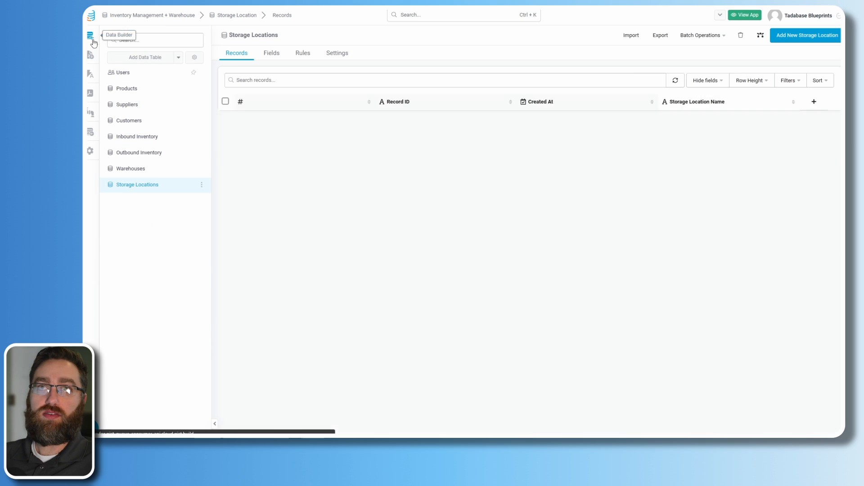
{"action": "left_click", "coordinate": [127, 142]}
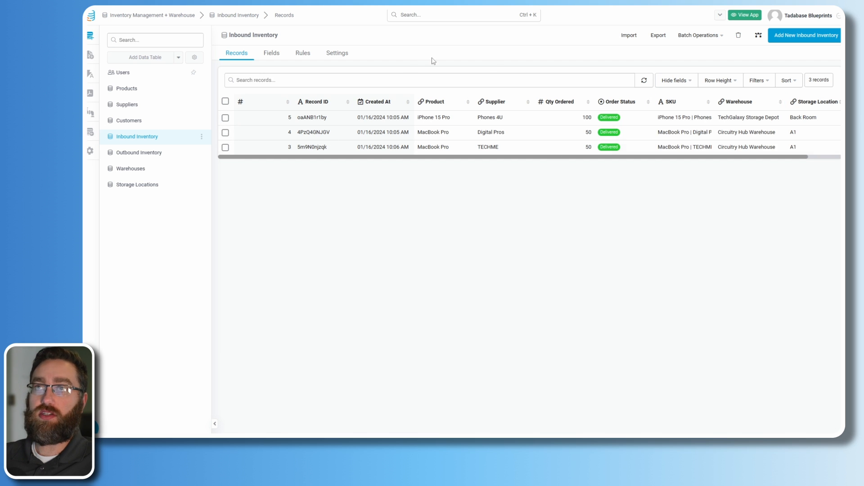
{"action": "left_click", "coordinate": [135, 153]}
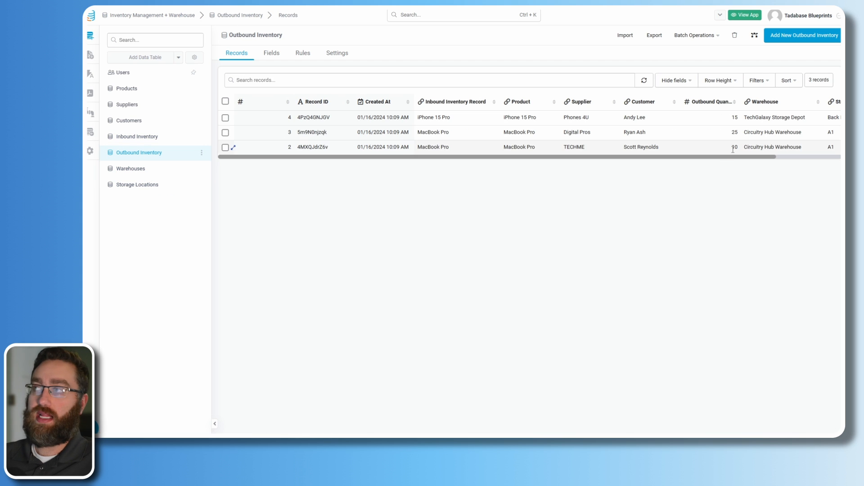
{"action": "left_click_drag", "start_coordinate": [706, 157], "coordinate": [785, 159]}
{"action": "left_click", "coordinate": [703, 117]}
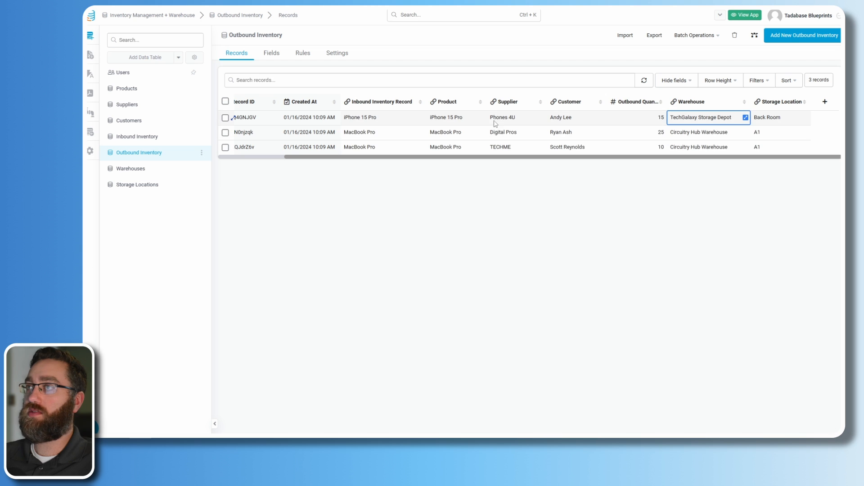
{"action": "left_click", "coordinate": [467, 119]}
{"action": "left_click", "coordinate": [492, 117]}
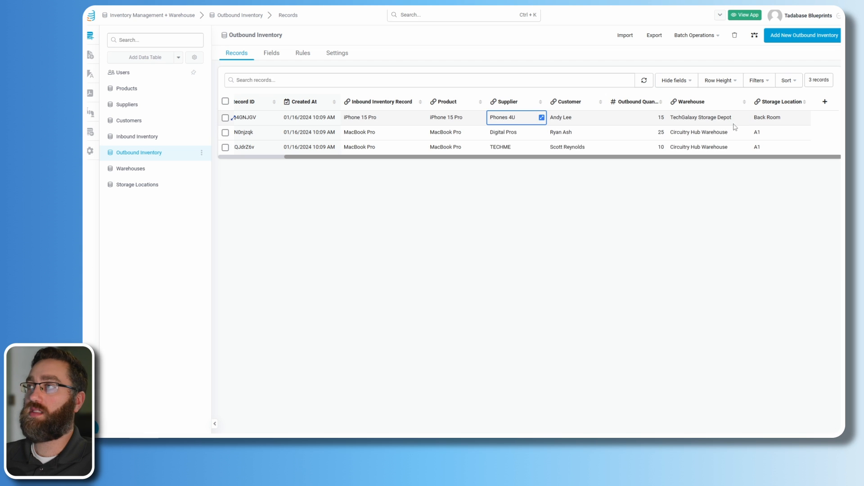
{"action": "left_click", "coordinate": [709, 123]}
{"action": "key", "text": "Right"}
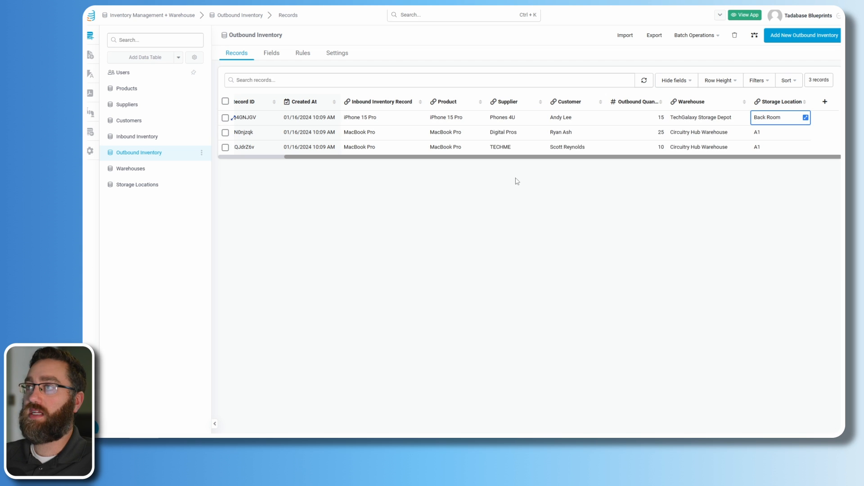
- Check the rules, compare inbound Warehouse and Back Room/A1 storage values, then open the page builder
{"action": "left_click", "coordinate": [303, 52]}
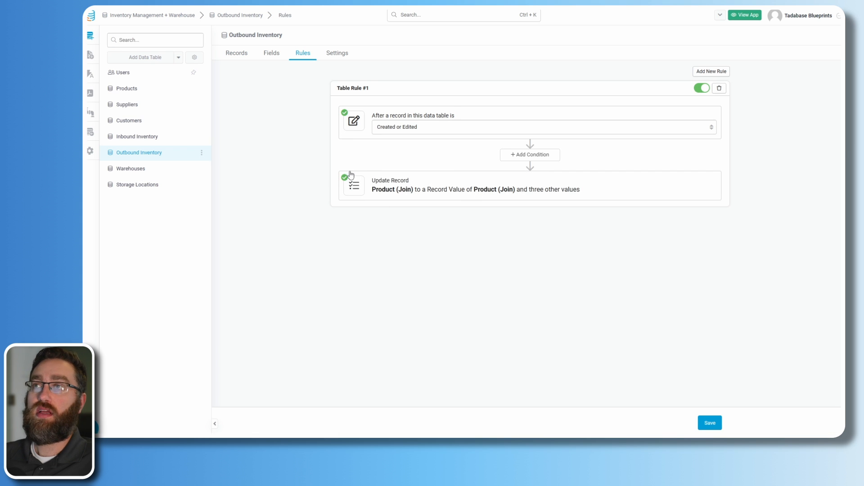
{"action": "left_click", "coordinate": [136, 137]}
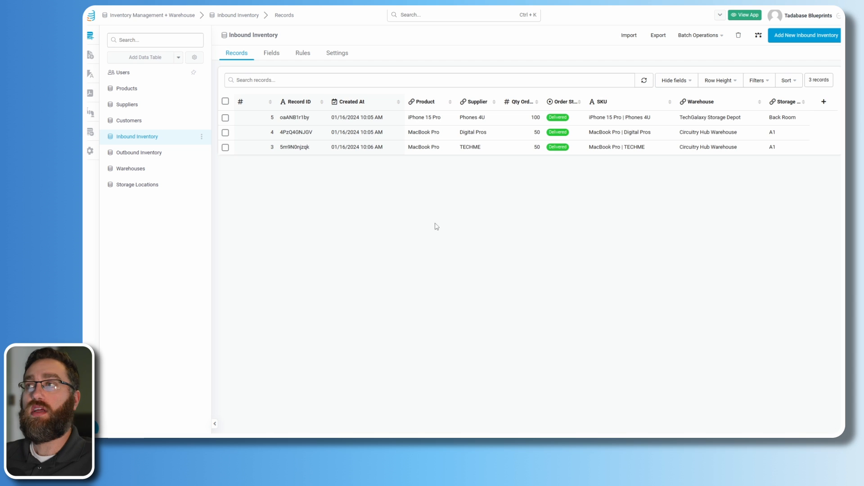
{"action": "left_click_drag", "start_coordinate": [742, 158], "coordinate": [776, 157]}
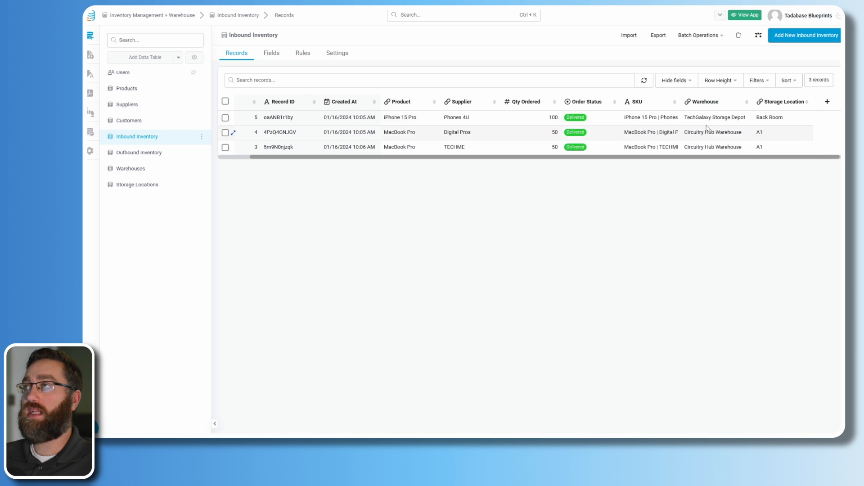
{"action": "left_click", "coordinate": [708, 121]}
{"action": "left_click", "coordinate": [710, 135]}
{"action": "left_click", "coordinate": [712, 145]}
{"action": "left_click", "coordinate": [771, 120]}
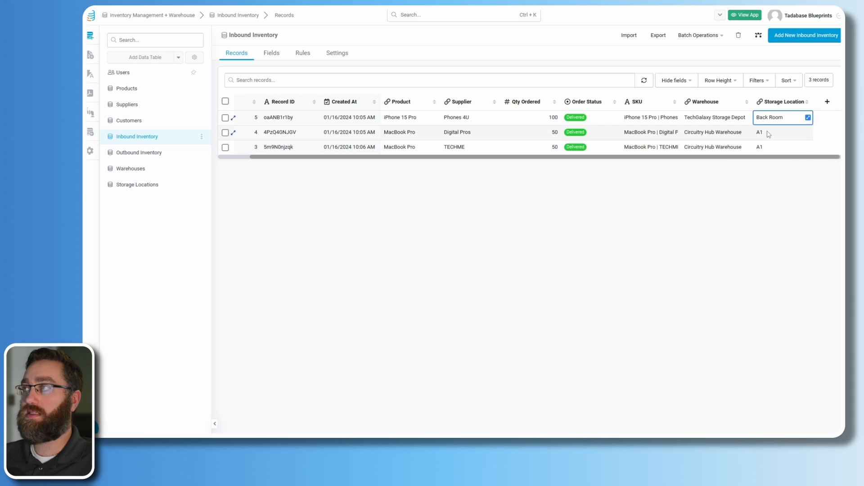
{"action": "left_click", "coordinate": [760, 148]}
{"action": "left_click", "coordinate": [148, 155]}
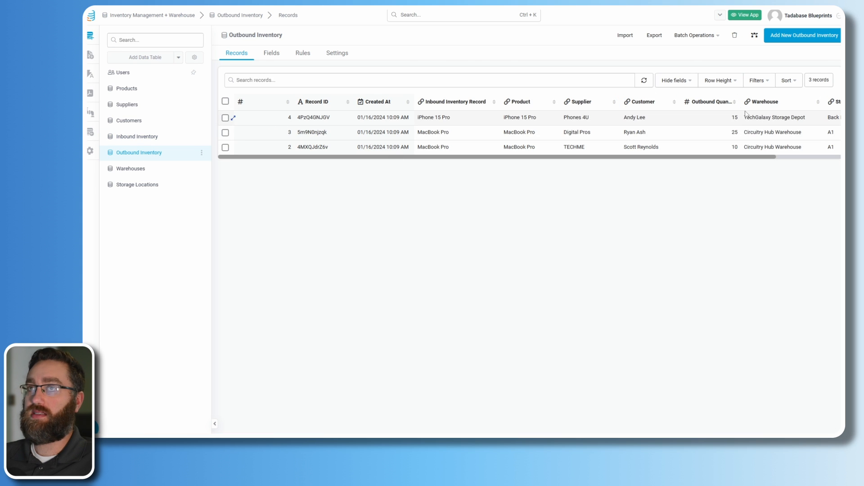
{"action": "left_click", "coordinate": [90, 58]}
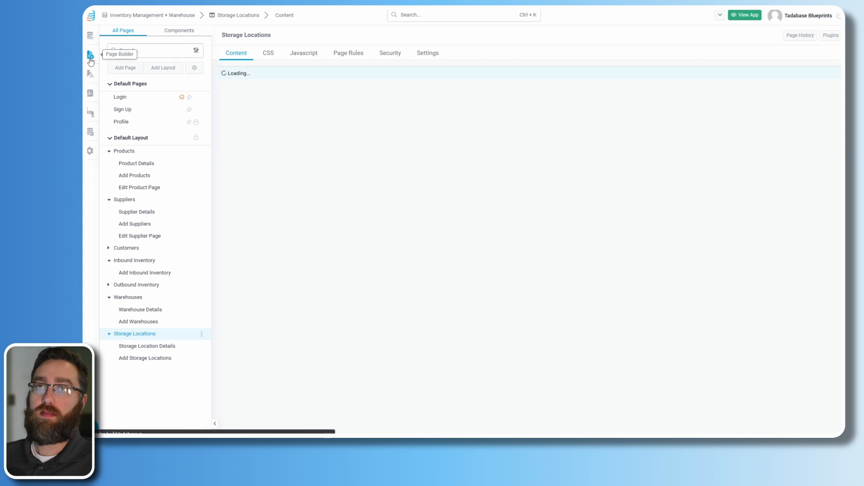
- Add Warehouse and Storage Location fields to the Add Inbound Inventory form
{"action": "left_click", "coordinate": [118, 262]}
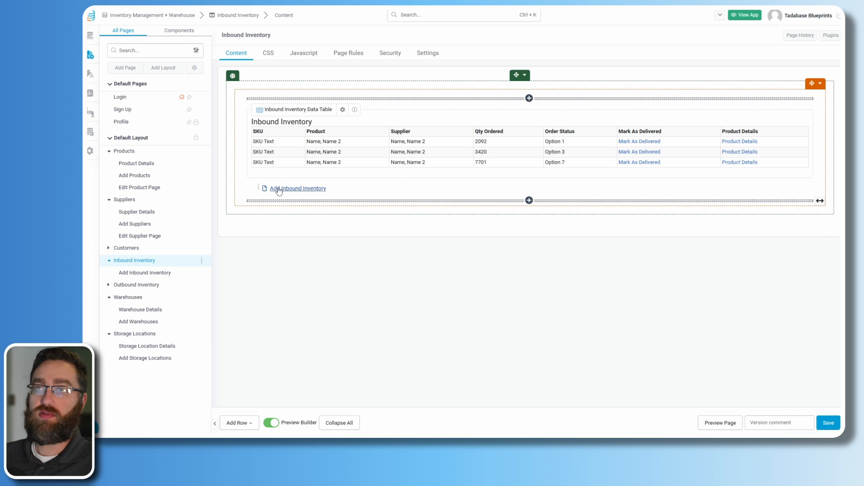
{"action": "left_click", "coordinate": [291, 190]}
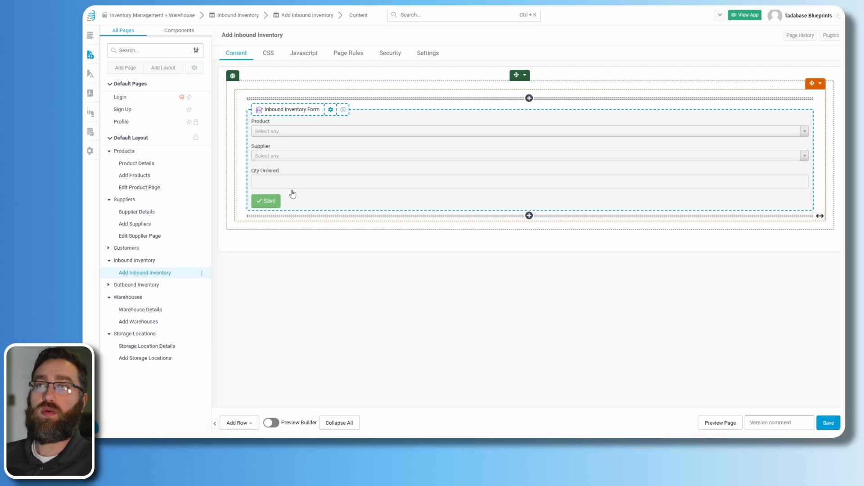
{"action": "left_click", "coordinate": [309, 163]}
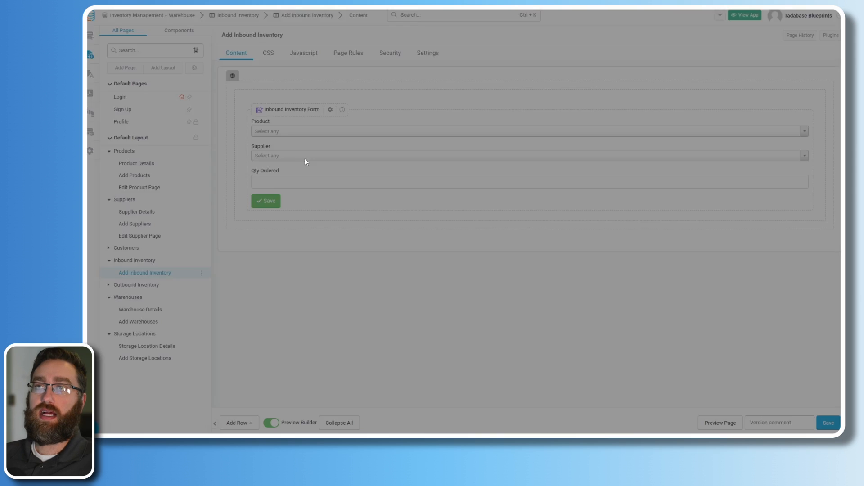
{"action": "left_click", "coordinate": [123, 92]}
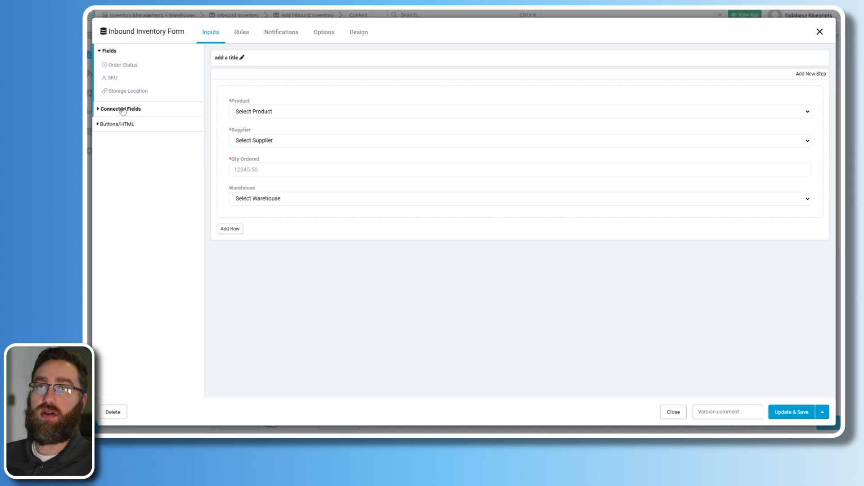
{"action": "left_click", "coordinate": [122, 90]}
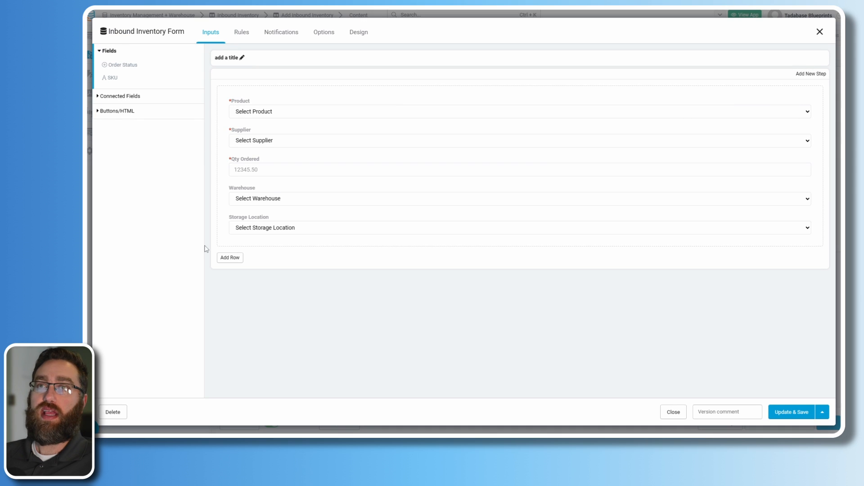
- Make both fields required, save the form, then open the Login page
{"action": "left_click", "coordinate": [258, 199]}
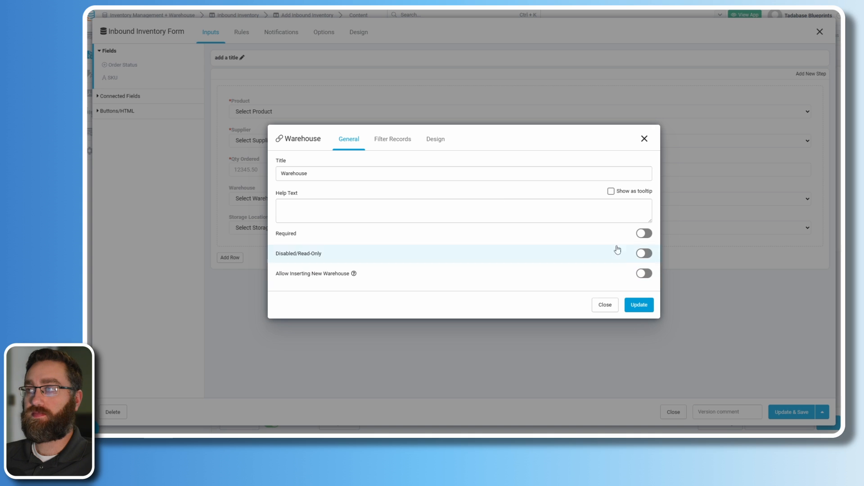
{"action": "left_click", "coordinate": [644, 233]}
{"action": "left_click", "coordinate": [637, 306]}
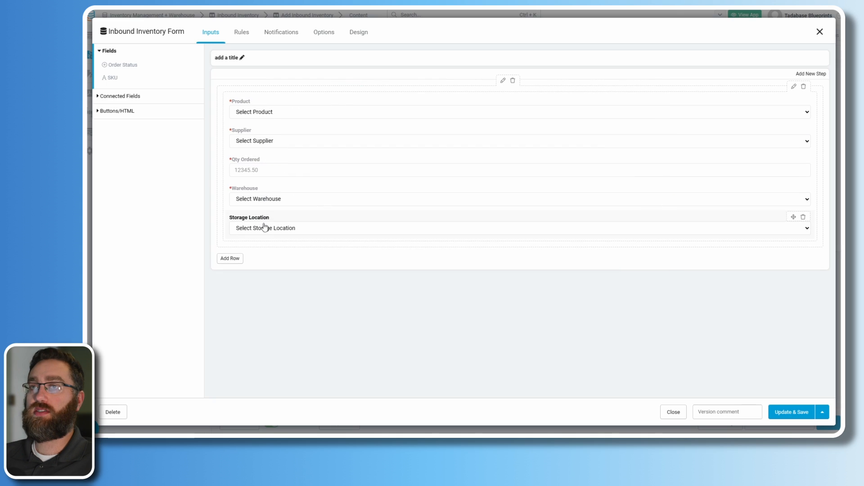
{"action": "left_click", "coordinate": [264, 226]}
{"action": "left_click", "coordinate": [644, 233]}
{"action": "left_click", "coordinate": [639, 305]}
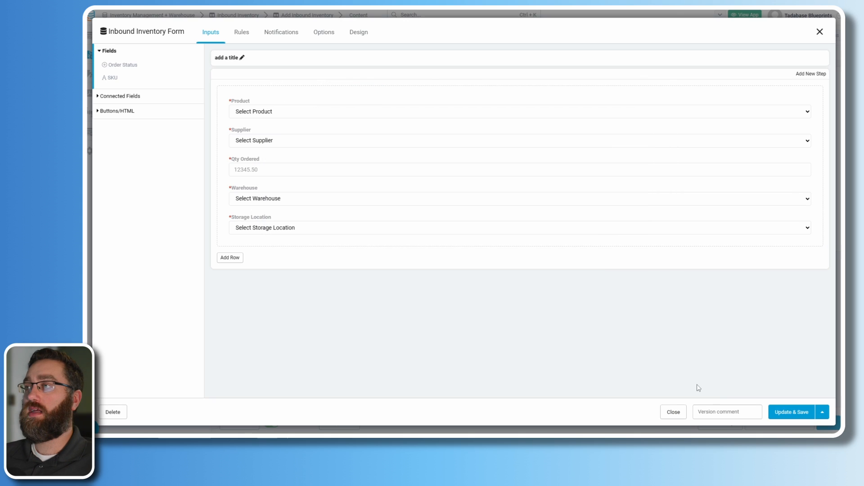
{"action": "left_click", "coordinate": [796, 415]}
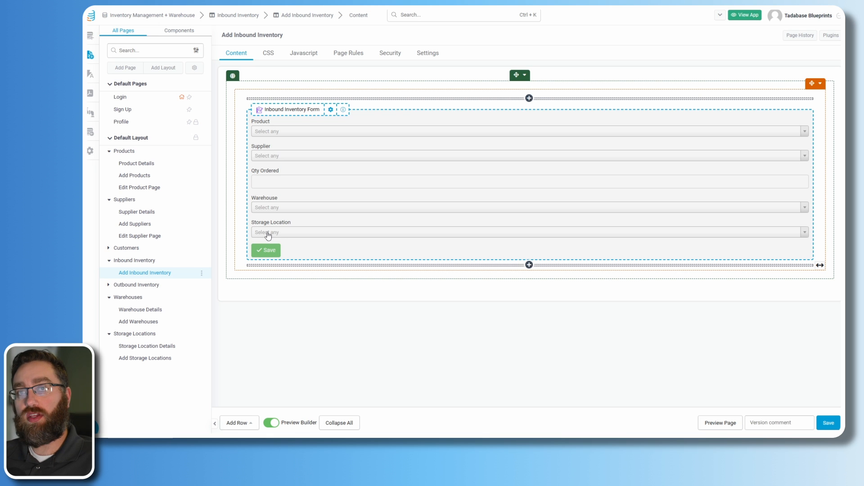
{"action": "left_click", "coordinate": [116, 262]}
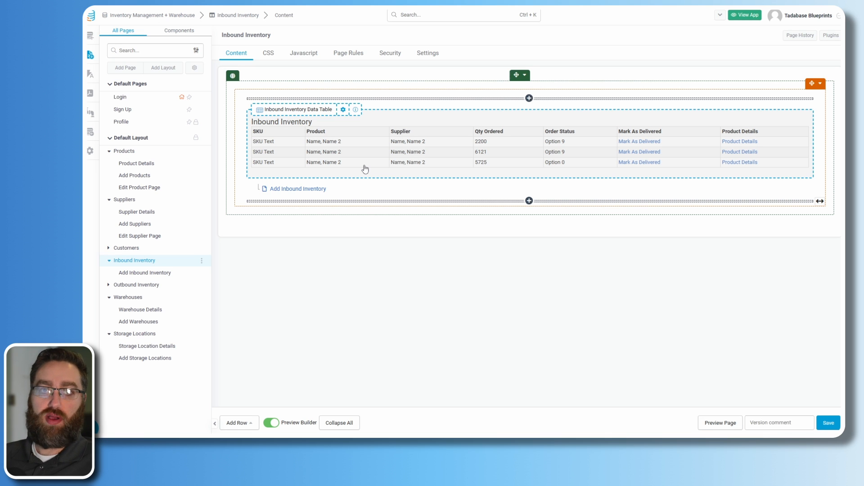
{"action": "left_click", "coordinate": [133, 98]}
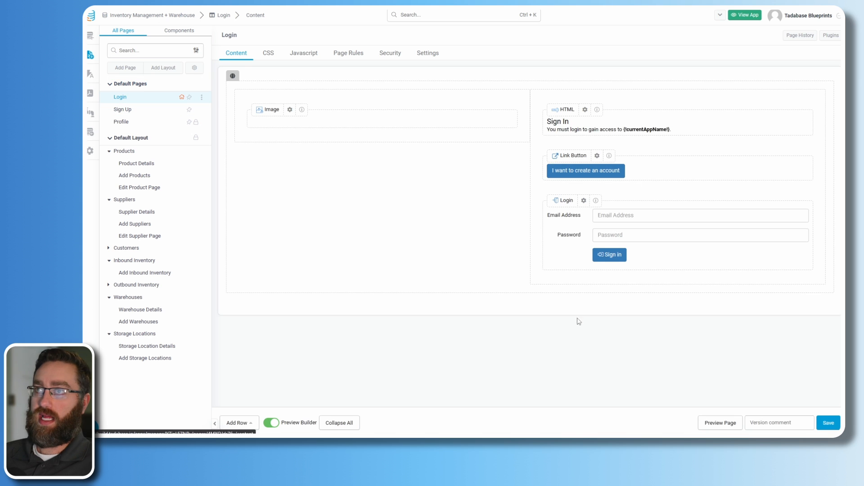
- Preview the app, sign in with the admin account's email and password, and open Warehouses
{"action": "left_click", "coordinate": [716, 425]}
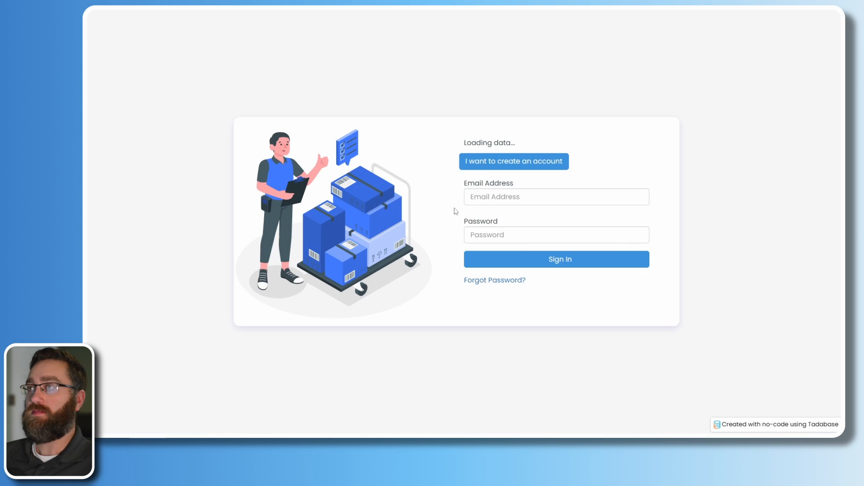
{"action": "left_click", "coordinate": [517, 216]}
{"action": "type", "text": "admin"}
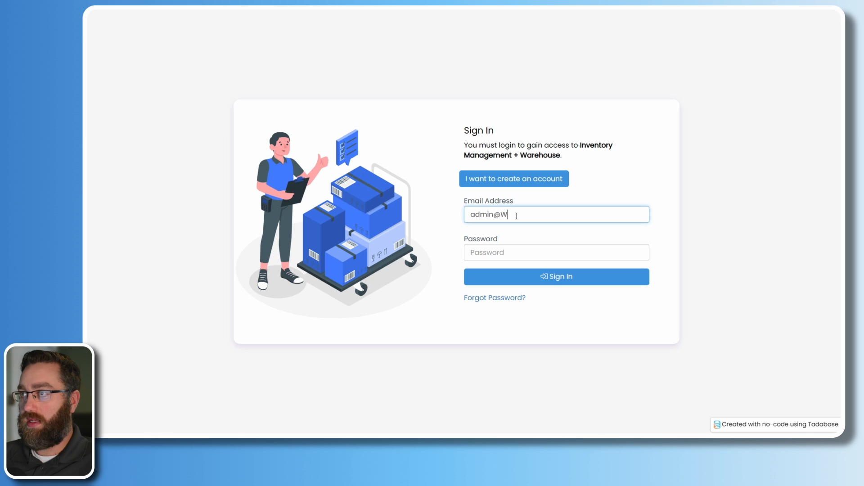
{"action": "type", "text": "@test.com"}
{"action": "key", "text": "Tab"}
{"action": "type", "text": "••••"}
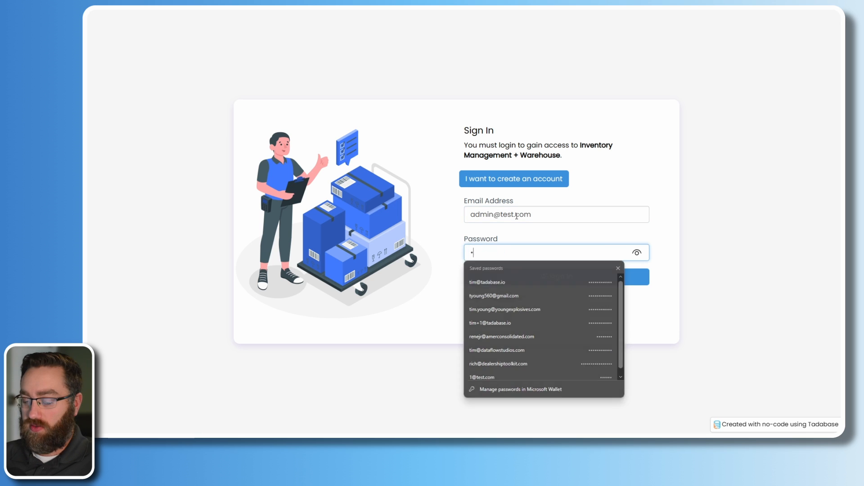
{"action": "key", "text": "Return"}
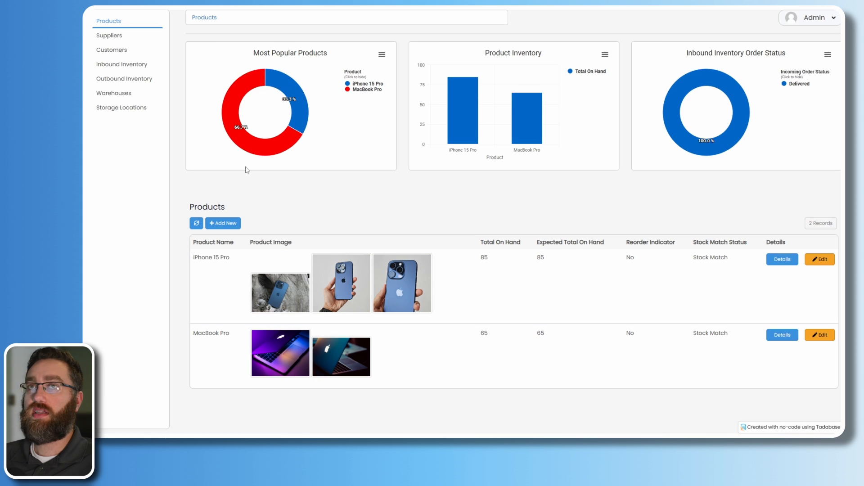
{"action": "left_click", "coordinate": [104, 94]}
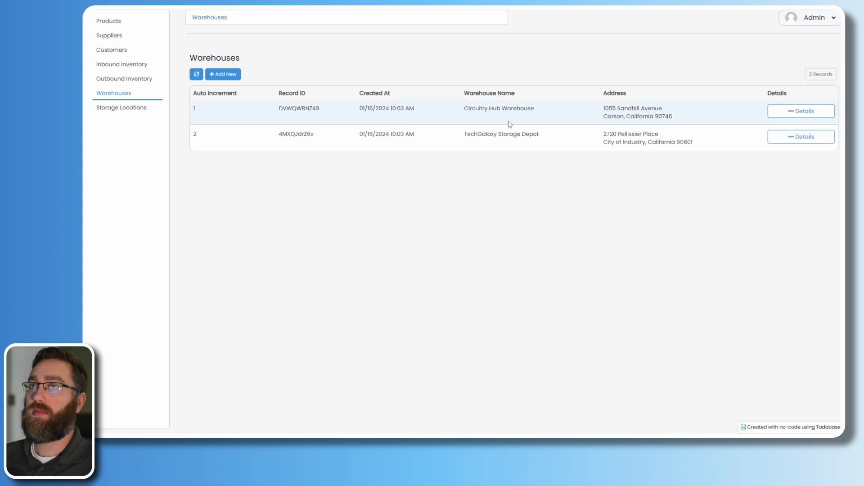
- Open Circuitry Hub Warehouse's details and check the inbound rows' storage locations
{"action": "left_click", "coordinate": [783, 117]}
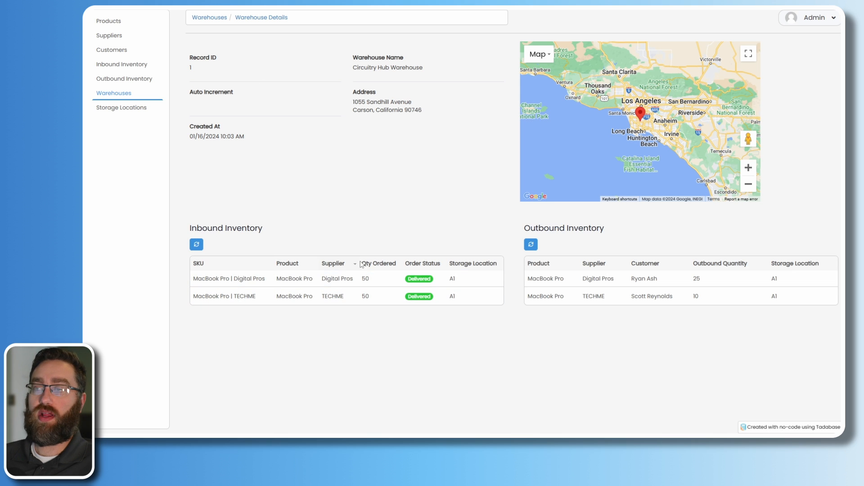
{"action": "double_click", "coordinate": [452, 279]}
{"action": "double_click", "coordinate": [453, 296]}
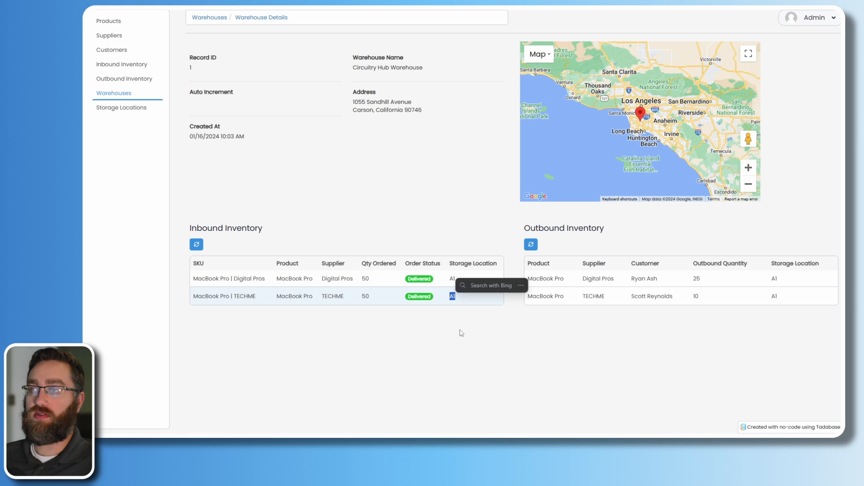
{"action": "left_click", "coordinate": [461, 333]}
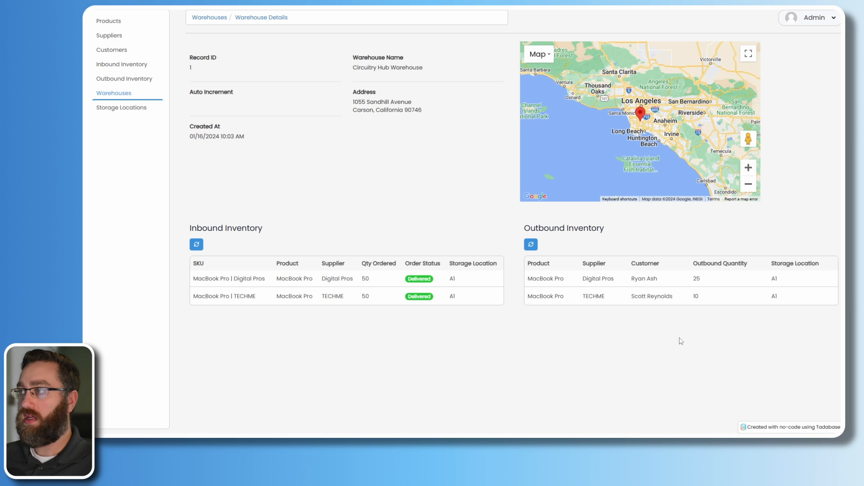
- Inspect the outbound row's product, supplier, customer, quantity 25 and storage location, then open Storage Locations
{"action": "left_click_drag", "start_coordinate": [530, 230], "coordinate": [615, 239]}
{"action": "left_click", "coordinate": [644, 315]}
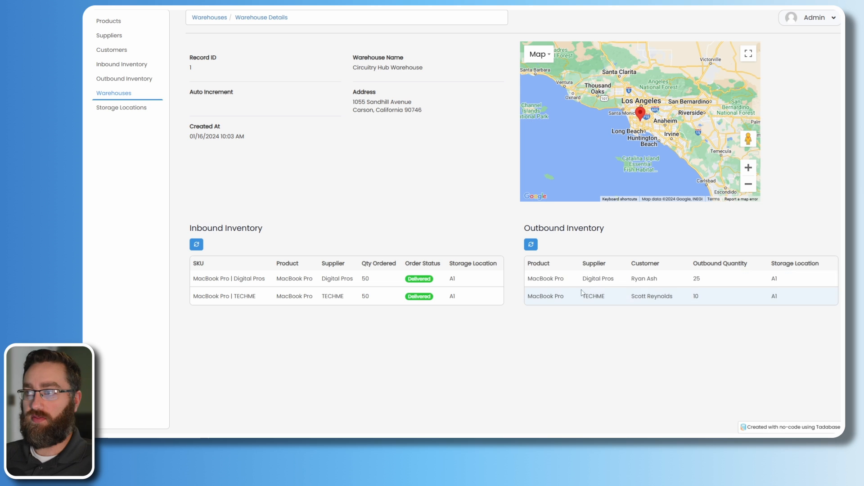
{"action": "left_click_drag", "start_coordinate": [569, 281], "coordinate": [528, 279]}
{"action": "left_click_drag", "start_coordinate": [608, 279], "coordinate": [596, 275]}
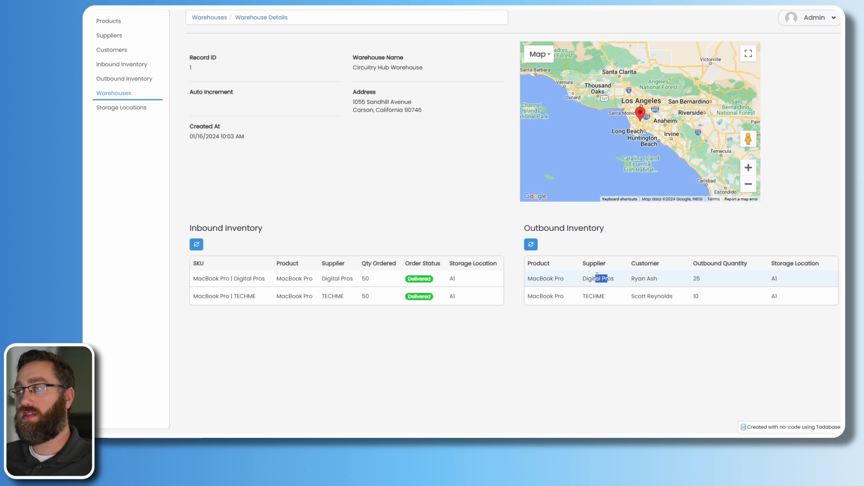
{"action": "left_click_drag", "start_coordinate": [661, 280], "coordinate": [631, 279]}
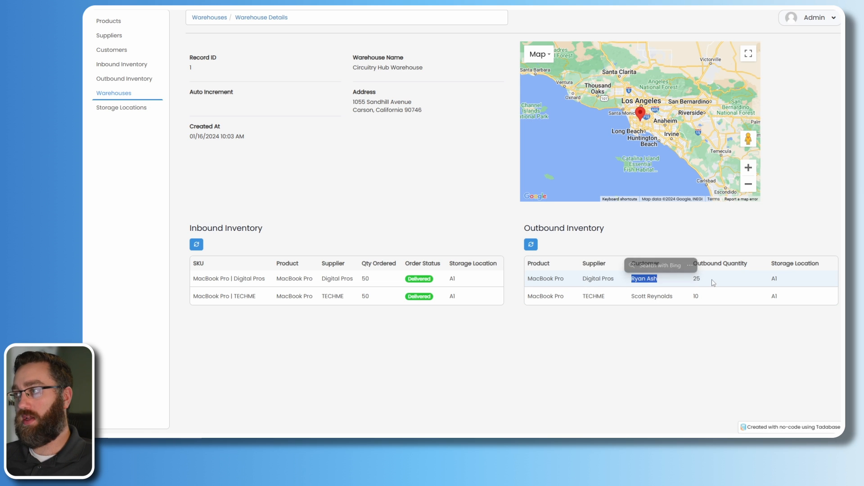
{"action": "left_click_drag", "start_coordinate": [716, 279], "coordinate": [694, 279]}
{"action": "left_click_drag", "start_coordinate": [785, 280], "coordinate": [771, 278]}
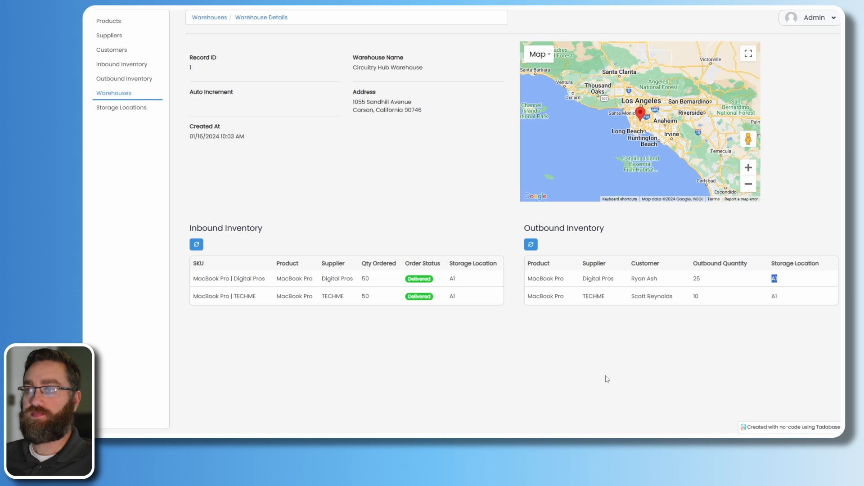
{"action": "left_click", "coordinate": [122, 107]}
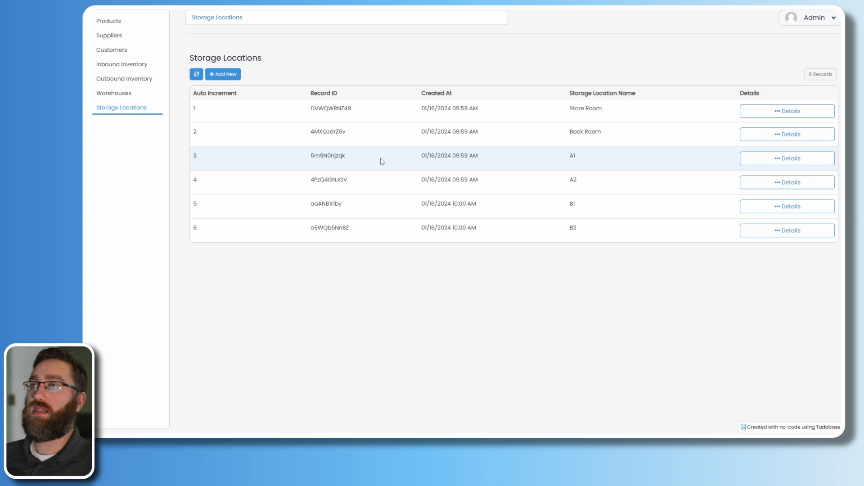
- Open the A1 storage location's details and highlight the MacBook Pro SKU and ordered quantity 50
{"action": "left_click", "coordinate": [771, 160]}
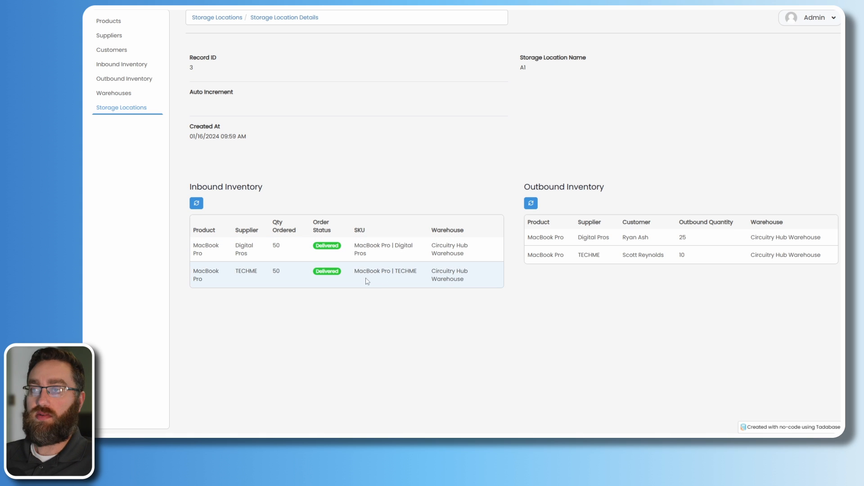
{"action": "left_click_drag", "start_coordinate": [360, 272], "coordinate": [401, 272]}
{"action": "left_click_drag", "start_coordinate": [354, 246], "coordinate": [367, 253]}
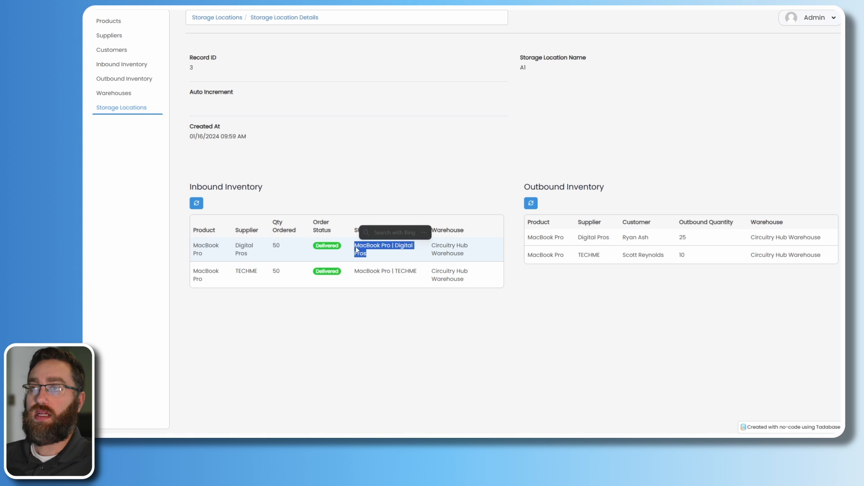
{"action": "left_click_drag", "start_coordinate": [471, 281], "coordinate": [426, 255]}
{"action": "left_click", "coordinate": [433, 321]}
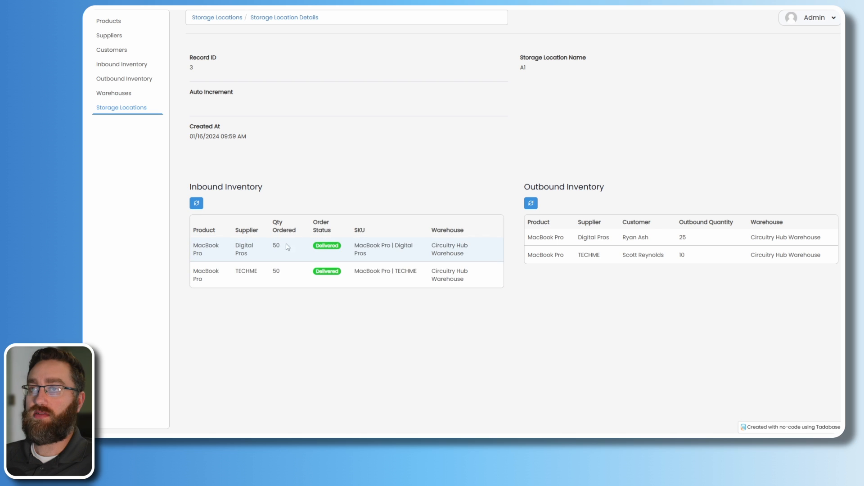
{"action": "left_click_drag", "start_coordinate": [282, 246], "coordinate": [235, 255]}
- Highlight the TECHME supplier, outbound product name and location A1, then go to Outbound Inventory
{"action": "double_click", "coordinate": [276, 271]}
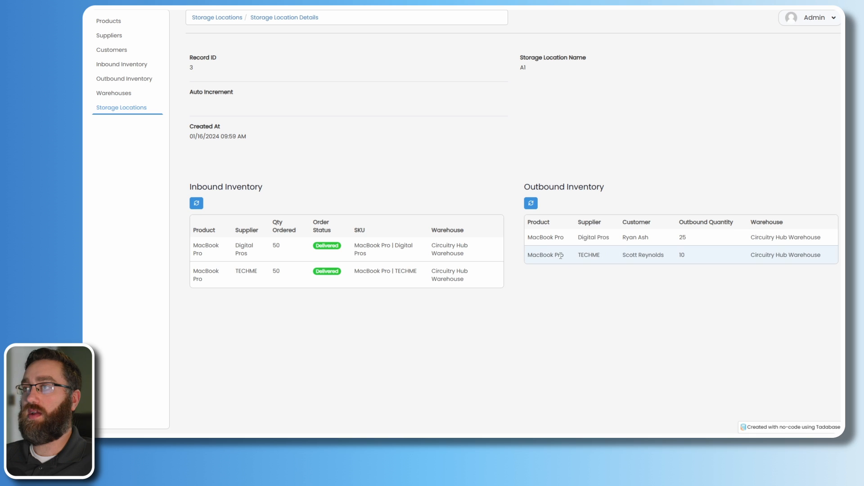
{"action": "left_click_drag", "start_coordinate": [561, 256], "coordinate": [528, 237]}
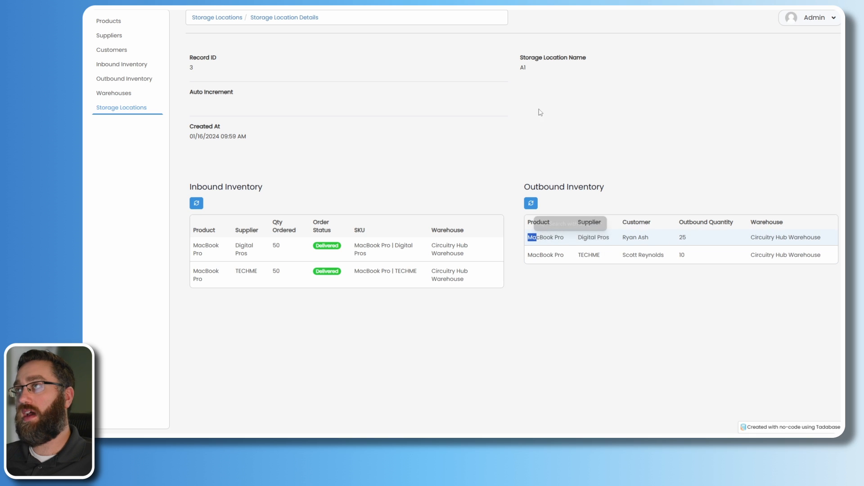
{"action": "left_click_drag", "start_coordinate": [540, 113], "coordinate": [507, 69]}
{"action": "double_click", "coordinate": [522, 67]}
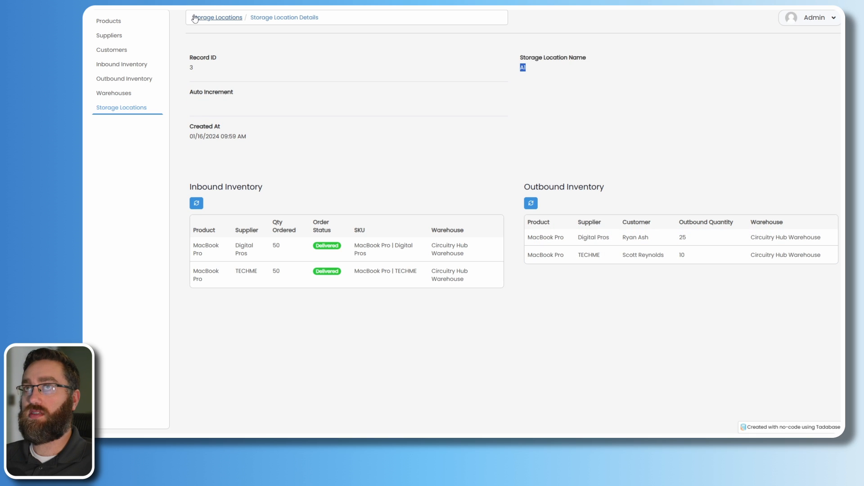
{"action": "left_click", "coordinate": [295, 182]}
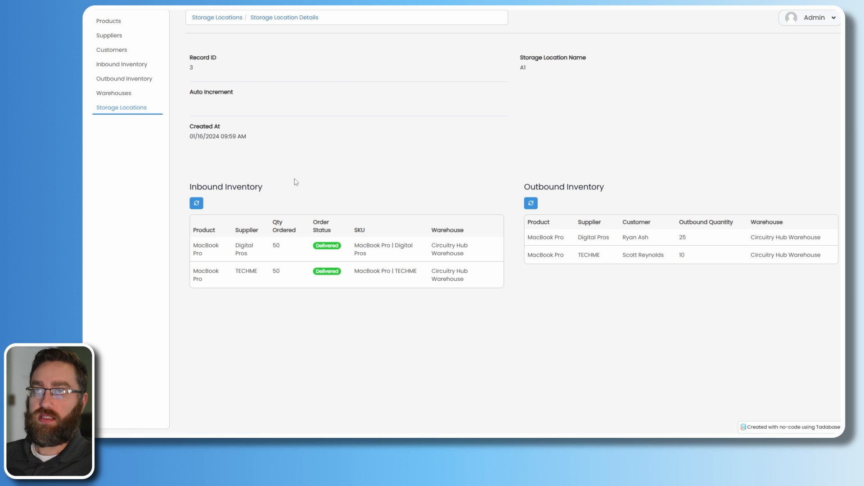
{"action": "left_click", "coordinate": [142, 79]}
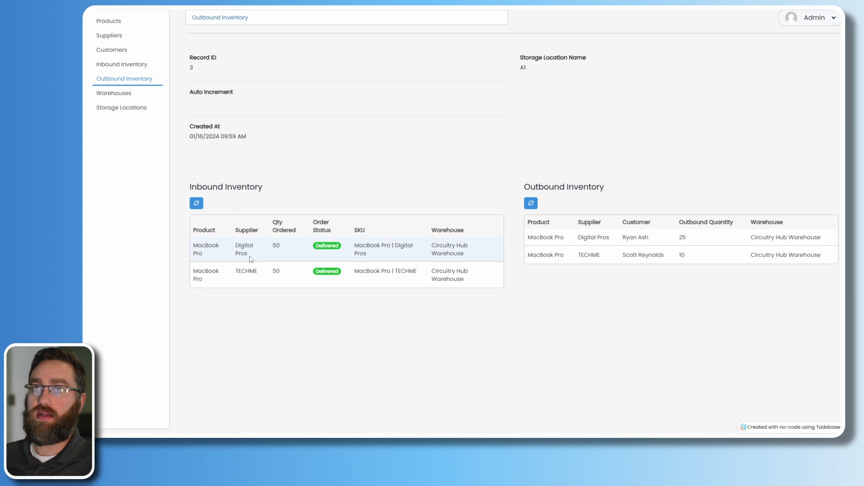
- Browse the Inbound Inventory and Products lists, then open the iPhone 15 Pro details page
{"action": "left_click", "coordinate": [114, 67]}
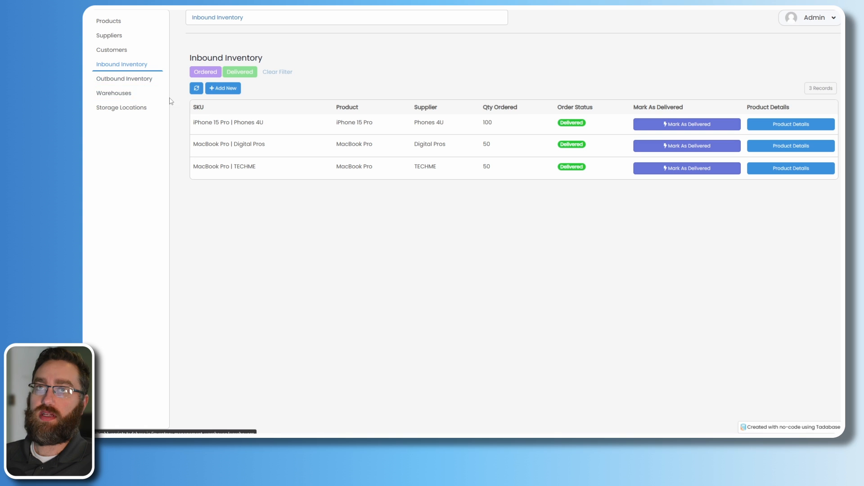
{"action": "left_click", "coordinate": [109, 22]}
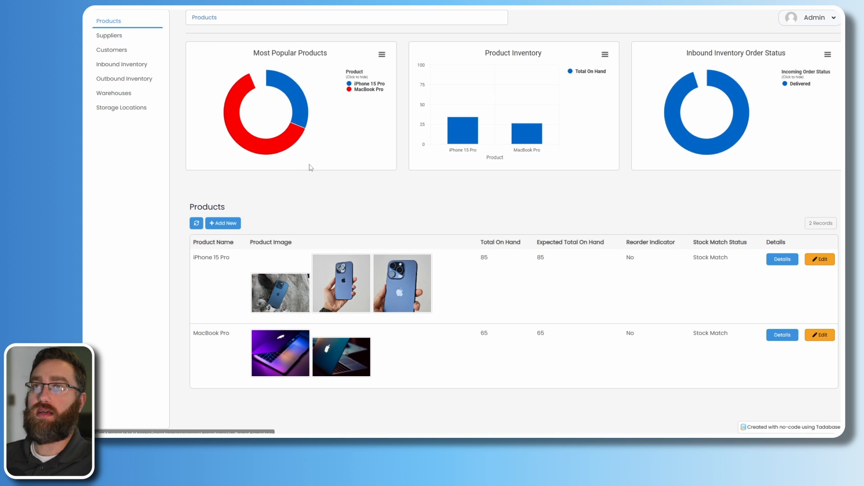
{"action": "left_click", "coordinate": [783, 264]}
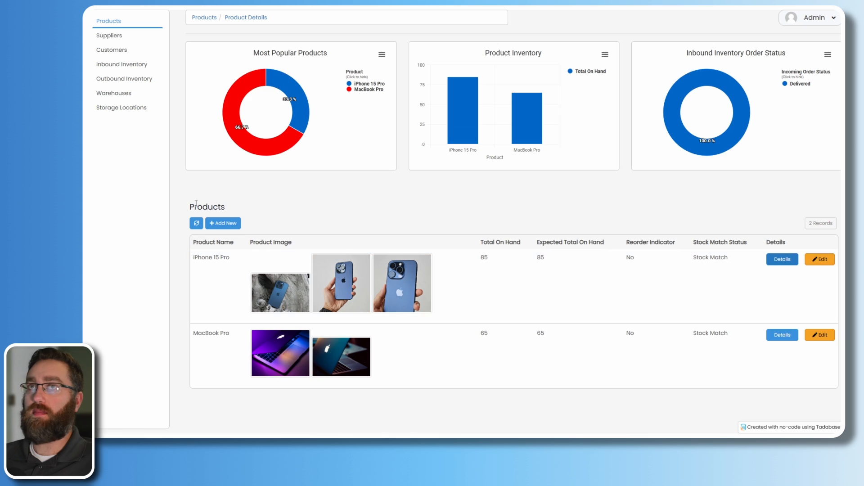
{"action": "scroll", "coordinate": [308, 292], "scroll_direction": "down", "scroll_amount": 1}
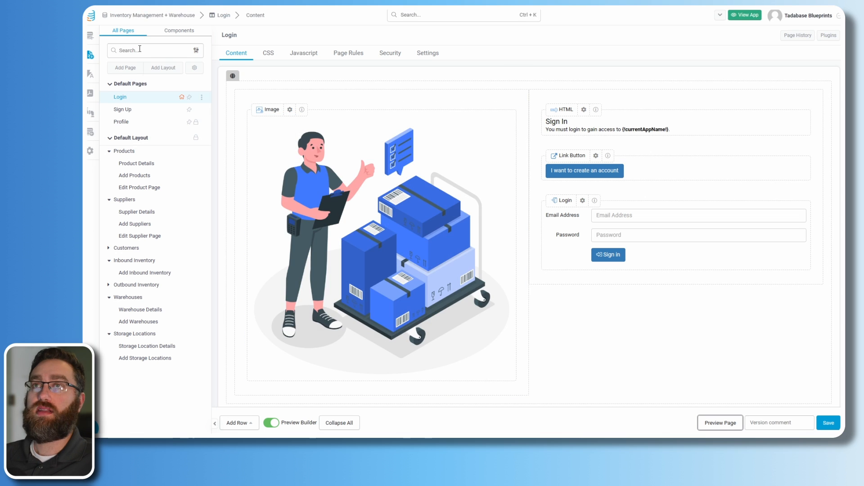
- On the Product Details page, add Warehouse and Storage Location columns to both inbound and outbound tables
{"action": "left_click", "coordinate": [90, 37]}
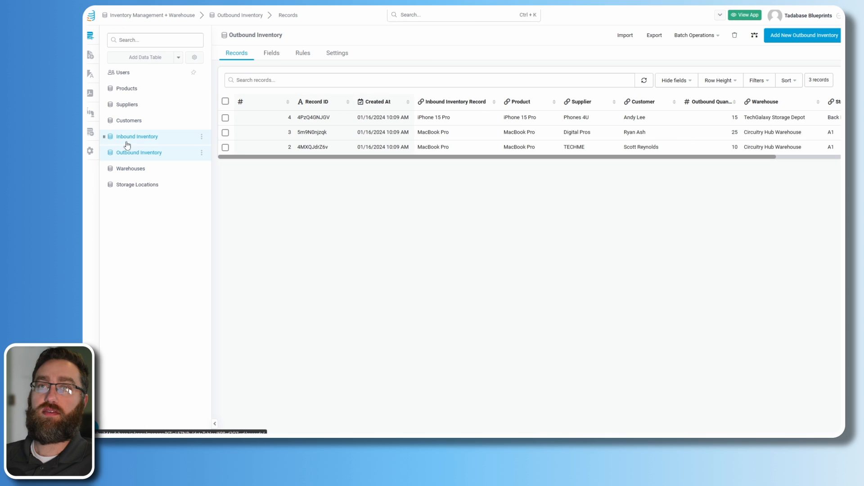
{"action": "left_click", "coordinate": [89, 56]}
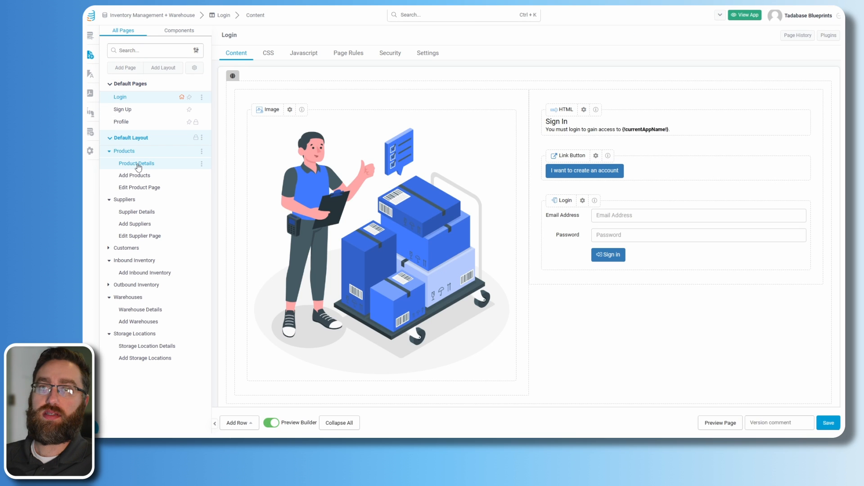
{"action": "left_click", "coordinate": [136, 164]}
{"action": "left_click", "coordinate": [358, 294]}
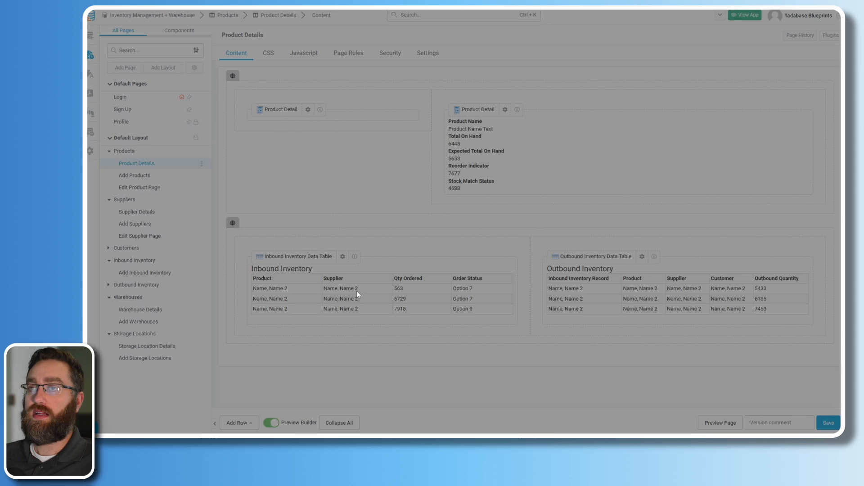
{"action": "left_click", "coordinate": [123, 169]}
{"action": "left_click", "coordinate": [129, 182]}
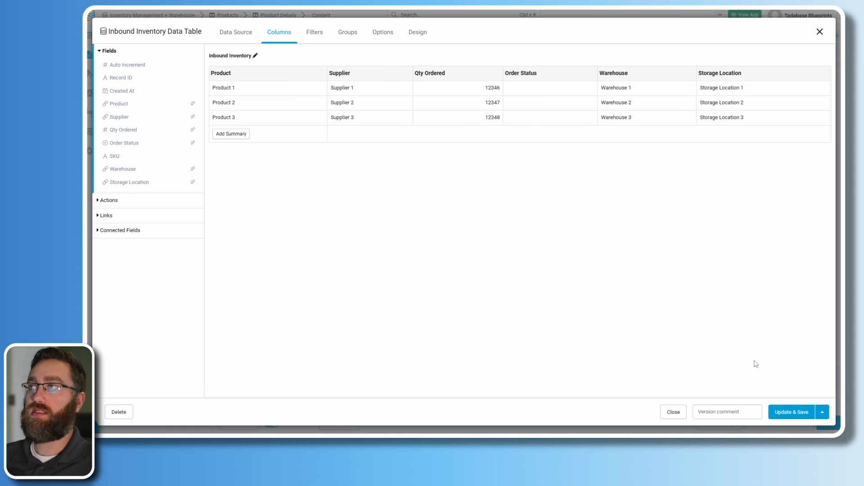
{"action": "left_click", "coordinate": [783, 412]}
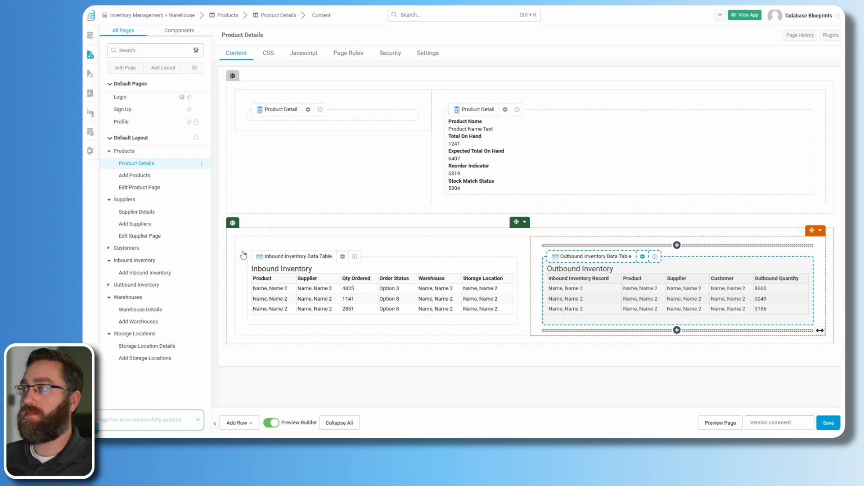
{"action": "left_click", "coordinate": [642, 300]}
{"action": "left_click", "coordinate": [123, 169]}
{"action": "left_click", "coordinate": [128, 182]}
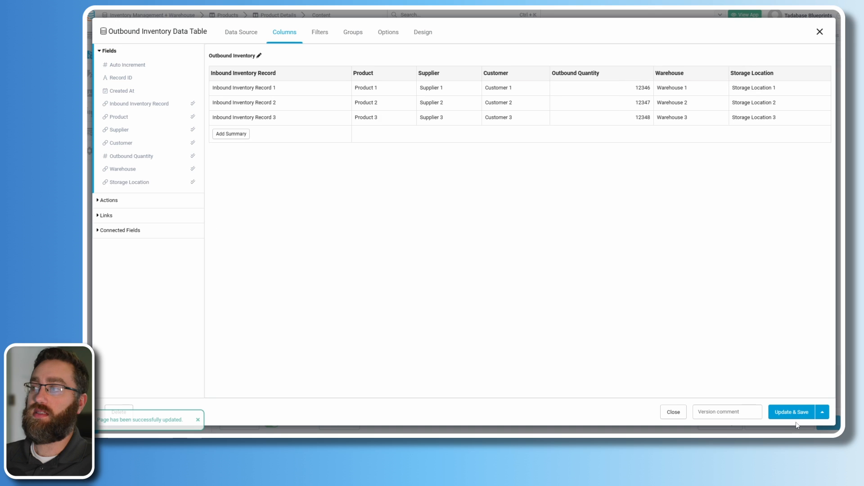
{"action": "left_click", "coordinate": [791, 412]}
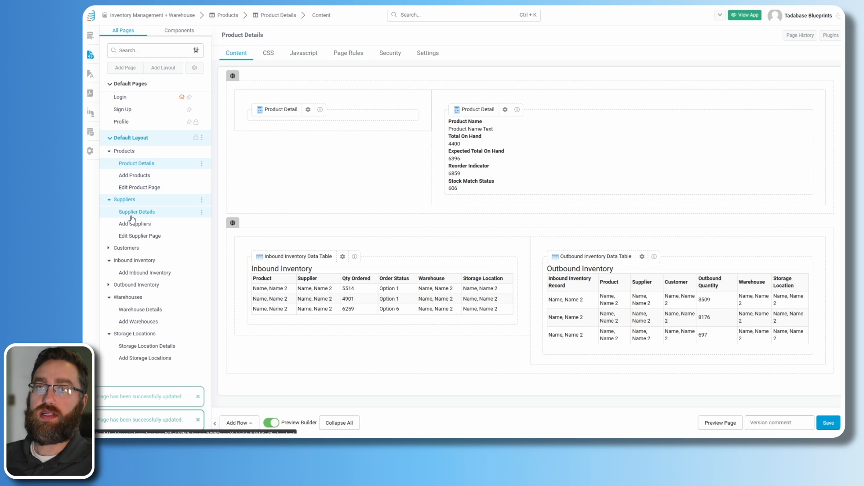
- Add Warehouse and Storage Location columns to the Supplier Details inbound and outbound tables
{"action": "left_click", "coordinate": [131, 212]}
{"action": "scroll", "coordinate": [360, 216], "scroll_direction": "down", "scroll_amount": 3}
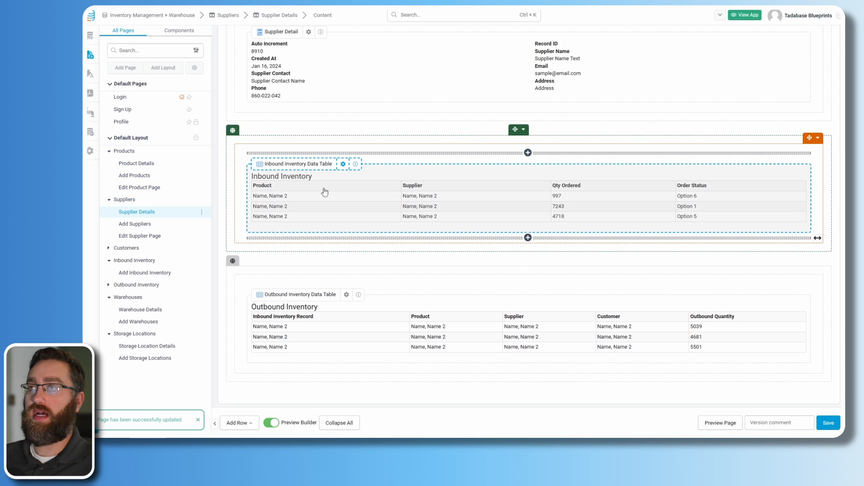
{"action": "left_click", "coordinate": [343, 165]}
{"action": "left_click", "coordinate": [137, 168]}
{"action": "left_click", "coordinate": [129, 182]}
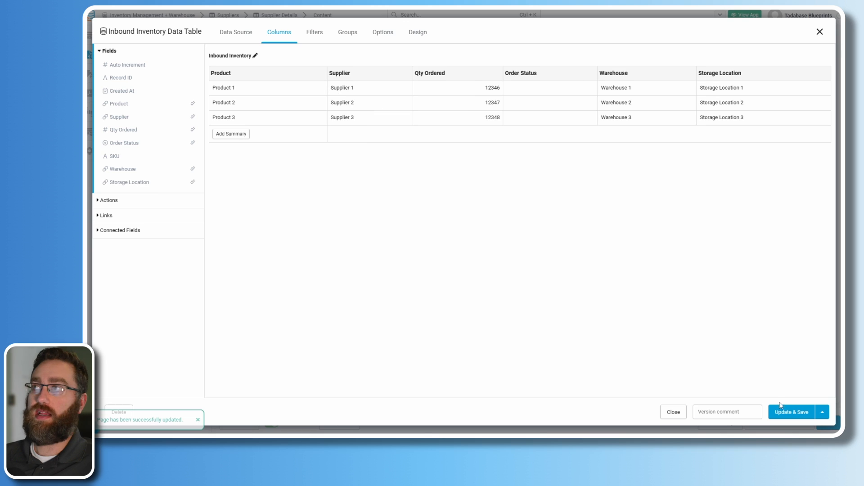
{"action": "left_click", "coordinate": [788, 412]}
{"action": "left_click", "coordinate": [347, 295]}
{"action": "left_click", "coordinate": [135, 168]}
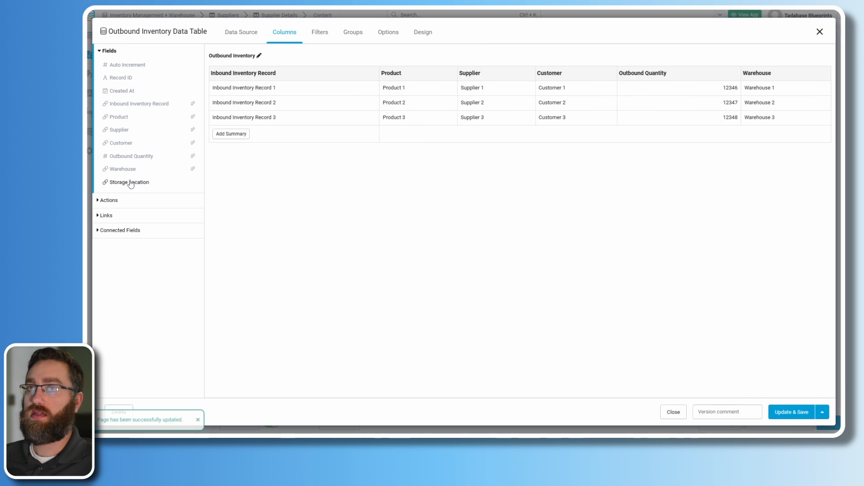
{"action": "left_click", "coordinate": [130, 182]}
{"action": "left_click", "coordinate": [790, 411]}
- Add the Storage Location column to the Customer Details page's inventory tables and save
{"action": "left_click", "coordinate": [127, 248]}
{"action": "left_click", "coordinate": [128, 263]}
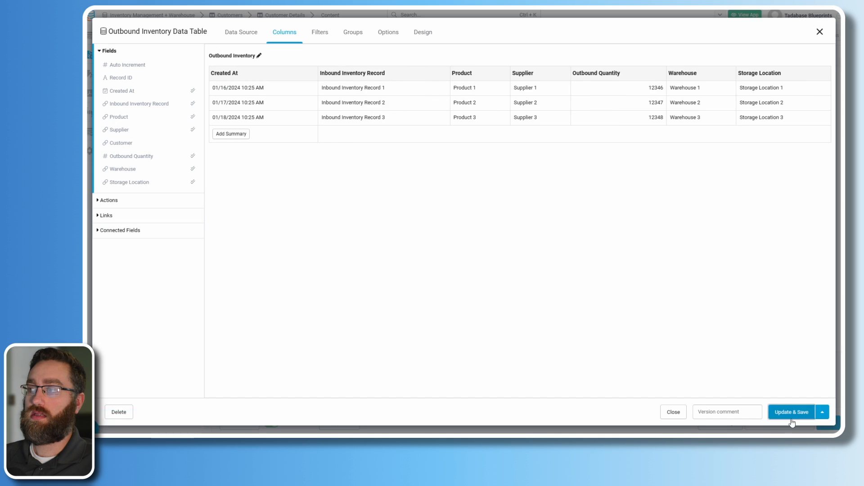
{"action": "left_click", "coordinate": [791, 412]}
{"action": "left_click", "coordinate": [145, 307]}
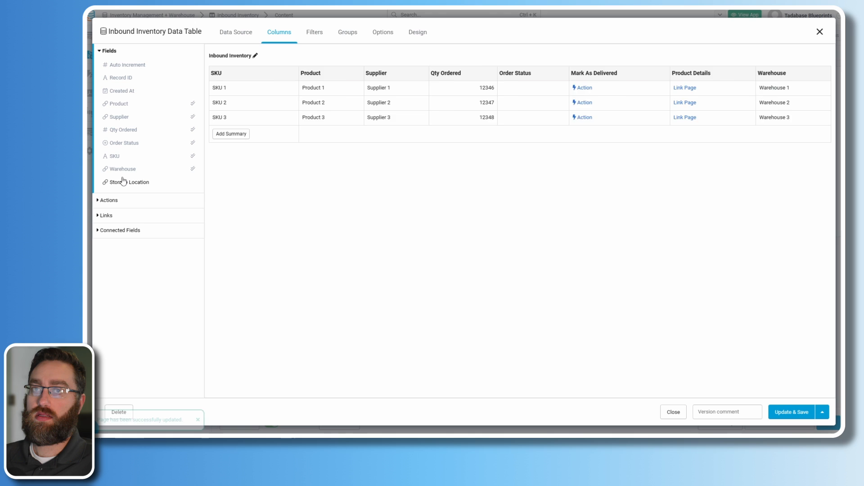
{"action": "left_click_drag", "start_coordinate": [122, 181], "coordinate": [627, 135]}
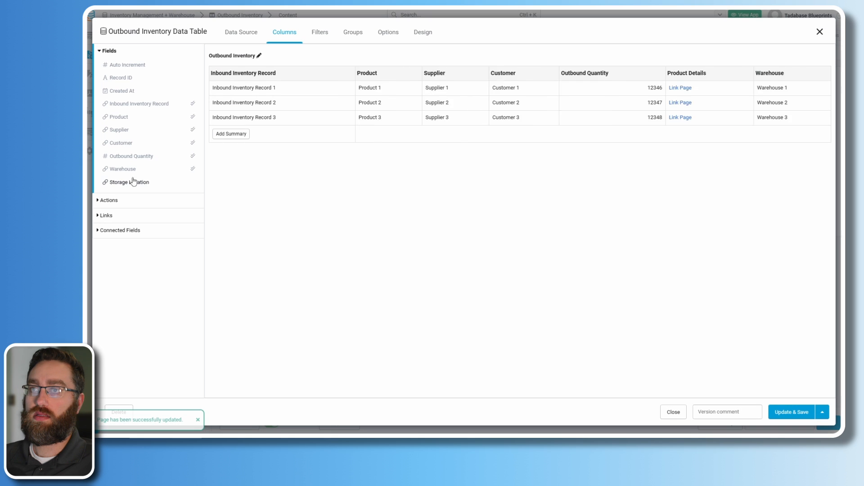
{"action": "left_click_drag", "start_coordinate": [125, 179], "coordinate": [789, 81]}
{"action": "left_click", "coordinate": [787, 411]}
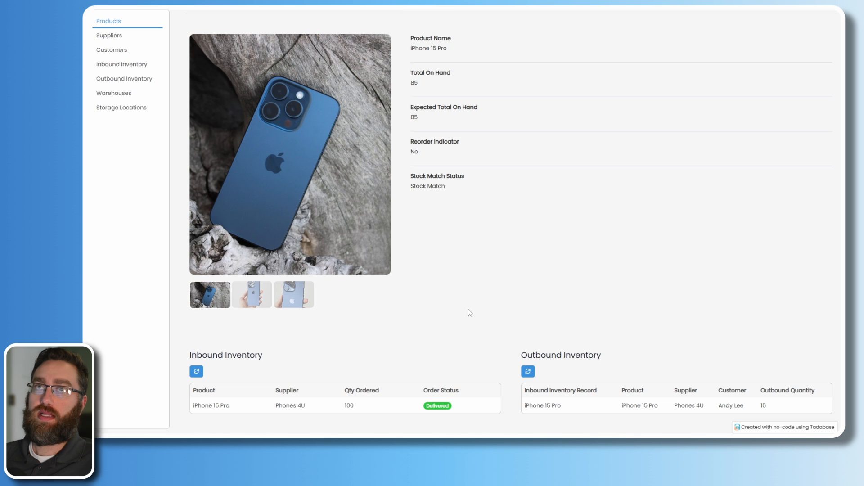
- Reload the iPhone 15 Pro page and check the new Warehouse and Storage Location columns
{"action": "key", "text": "F5"}
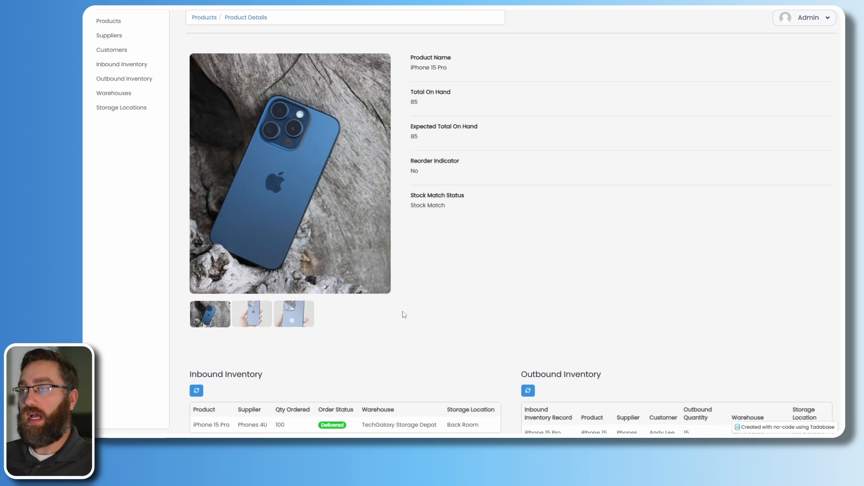
{"action": "scroll", "coordinate": [403, 320], "scroll_direction": "down", "scroll_amount": 1}
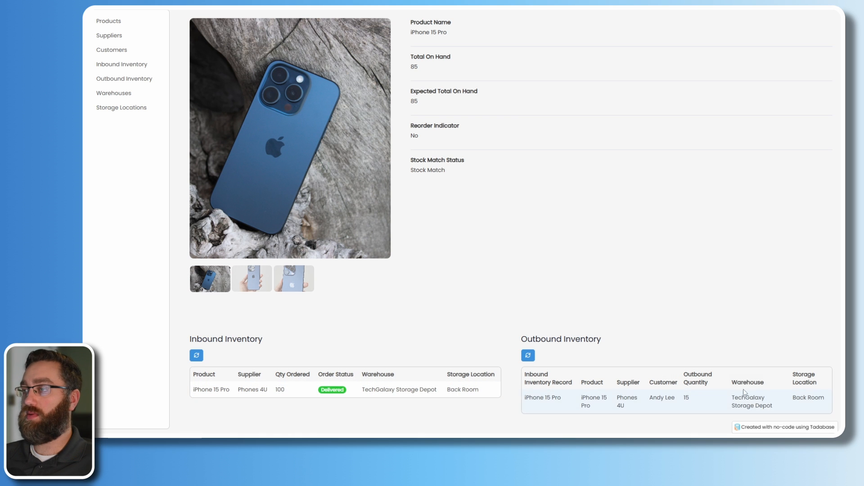
{"action": "scroll", "coordinate": [228, 229], "scroll_direction": "up", "scroll_amount": 1}
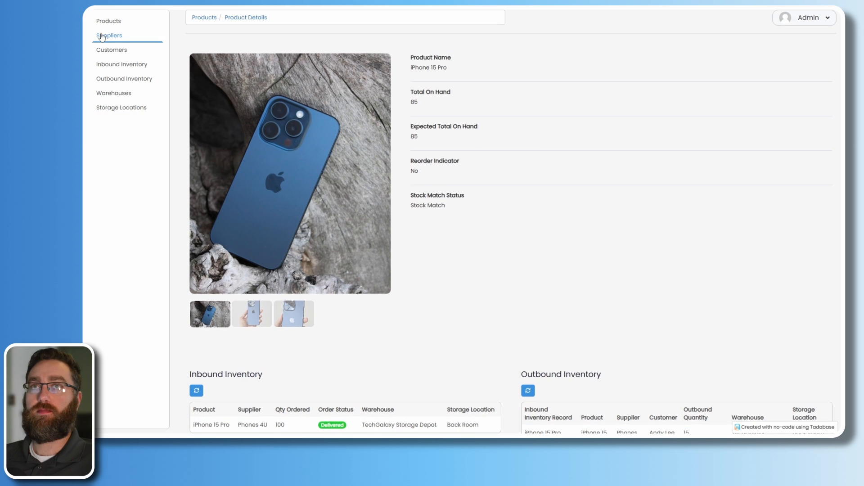
- Go from Products to the Outbound Inventory list showing Warehouse and Storage Location, then back to Products
{"action": "left_click", "coordinate": [108, 21]}
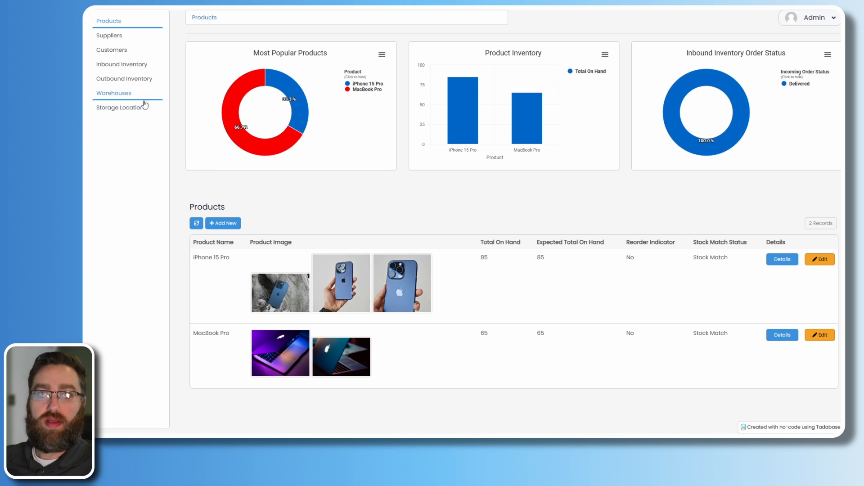
{"action": "left_click", "coordinate": [129, 79]}
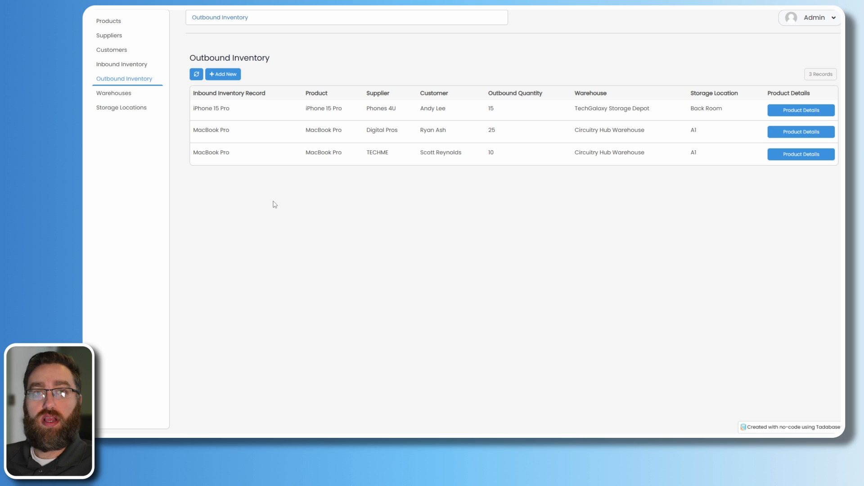
{"action": "left_click", "coordinate": [108, 21]}
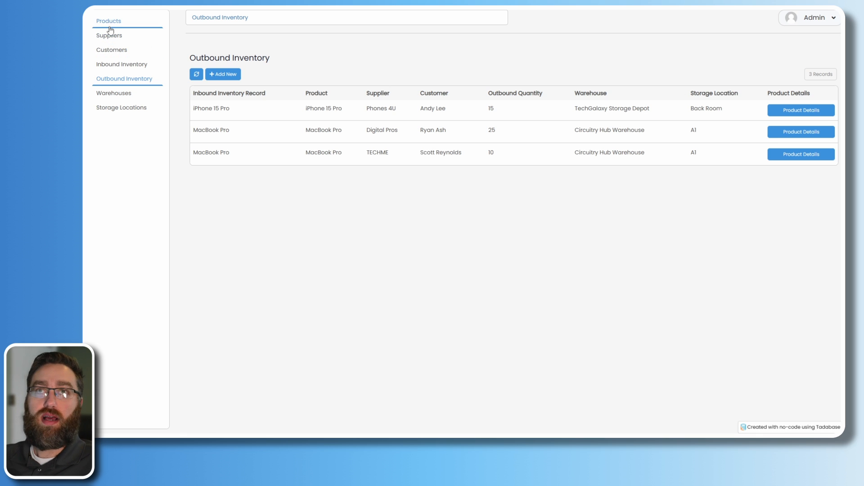